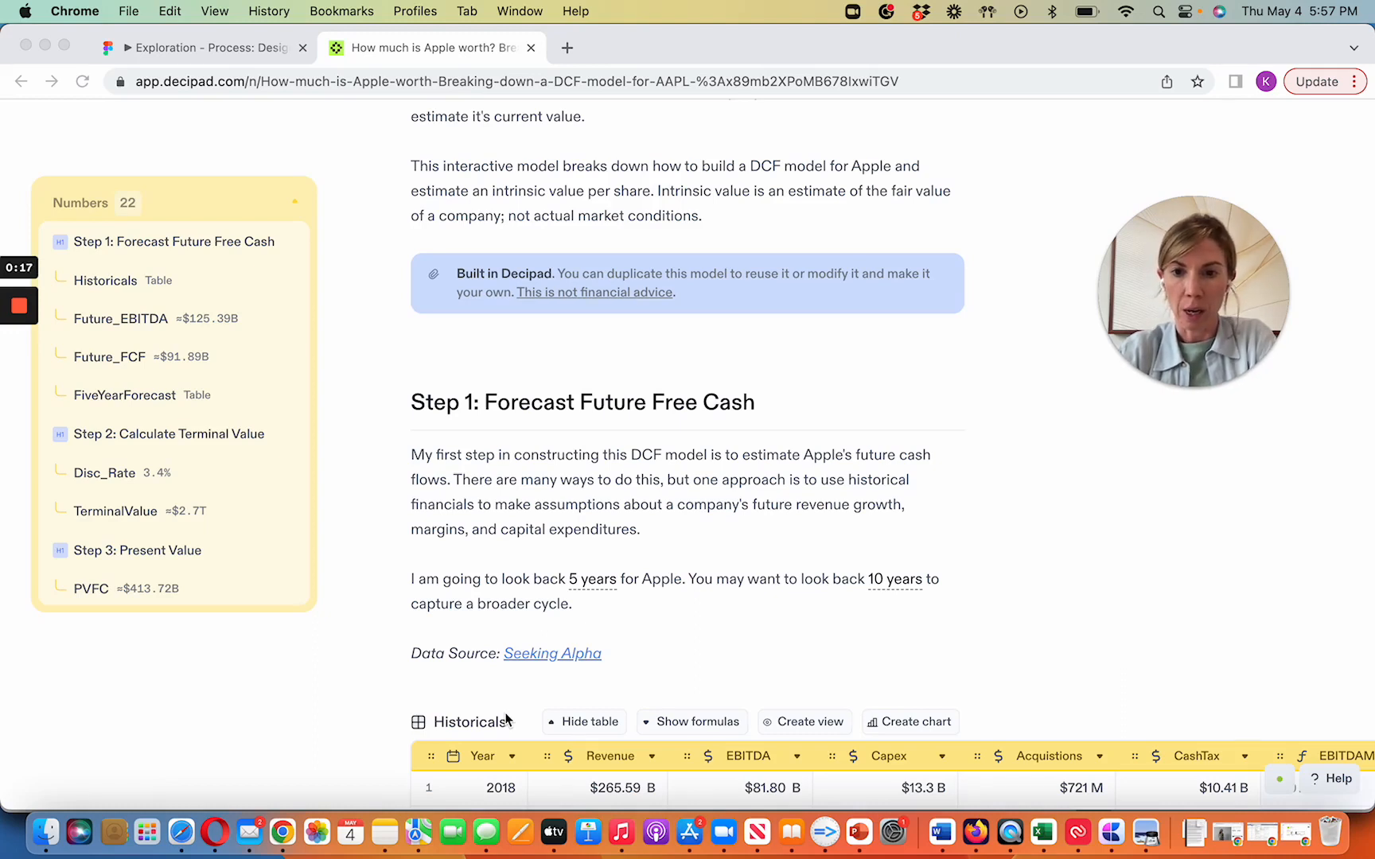
# Browse the block types that can be inserted below the Data Source line, without adding any.
pyautogui.scroll(-3, 605, 684)
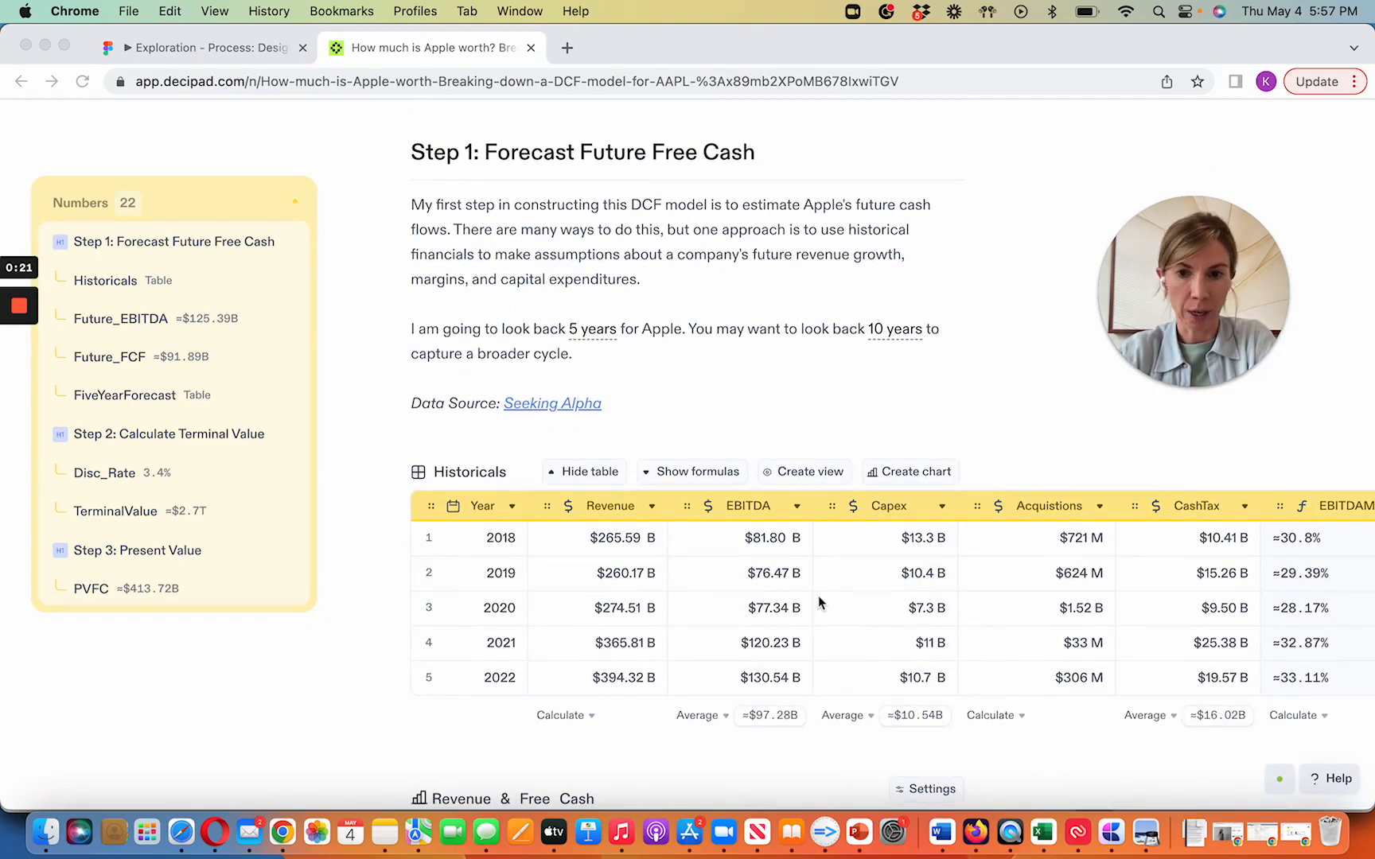
pyautogui.click(635, 409)
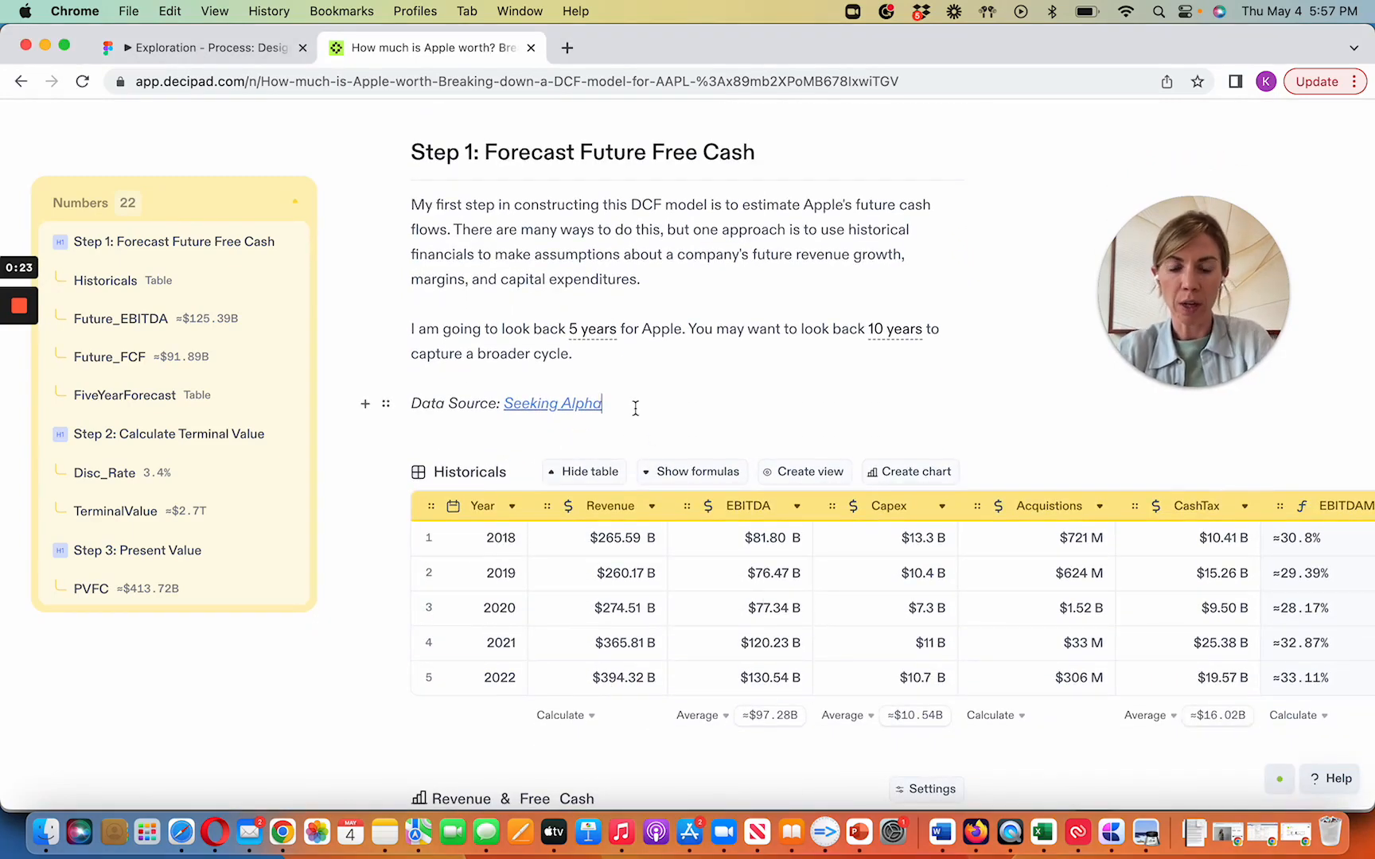
pyautogui.press('Return')
pyautogui.write('/')
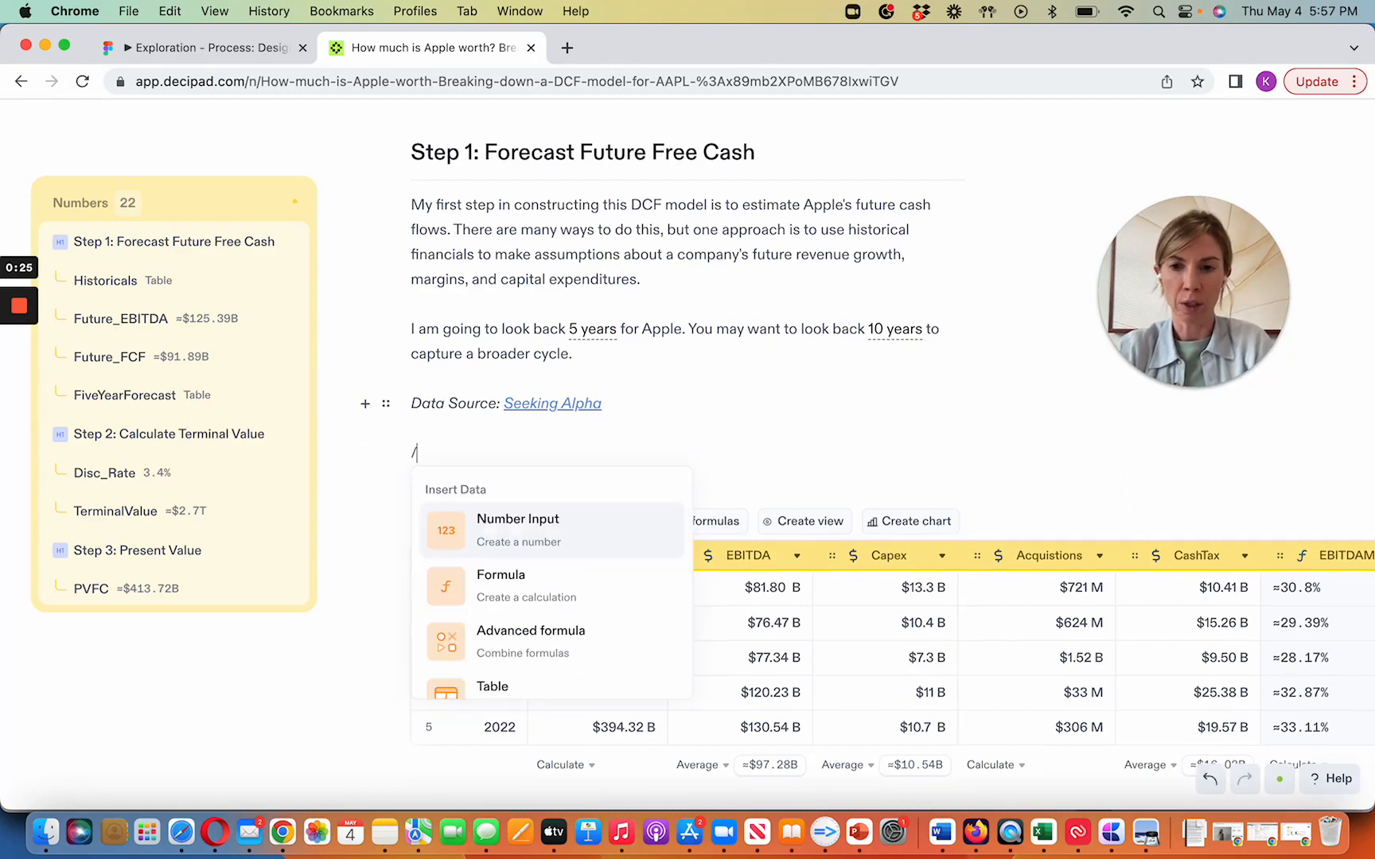
pyautogui.scroll(-3, 556, 586)
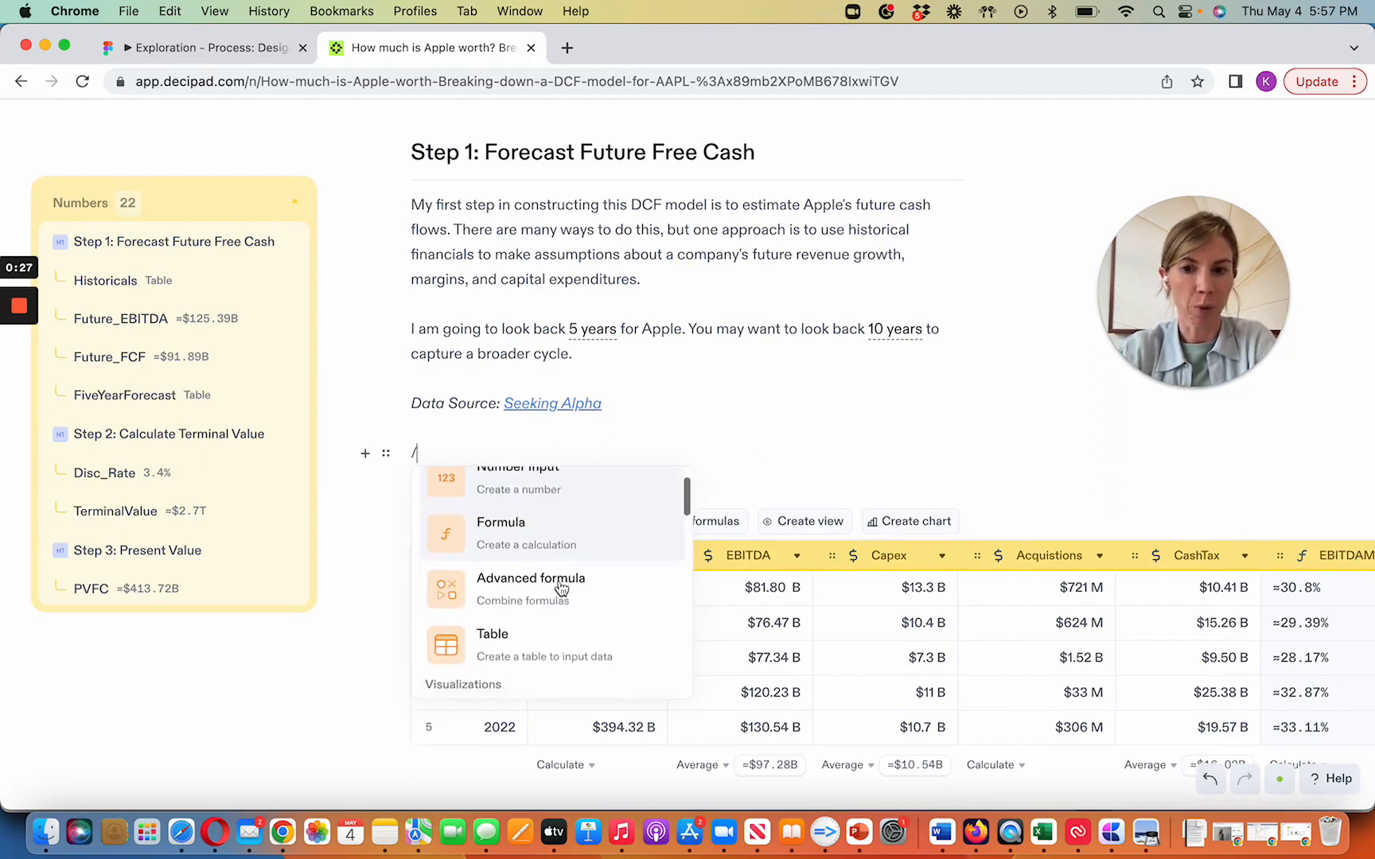
pyautogui.scroll(-3, 561, 589)
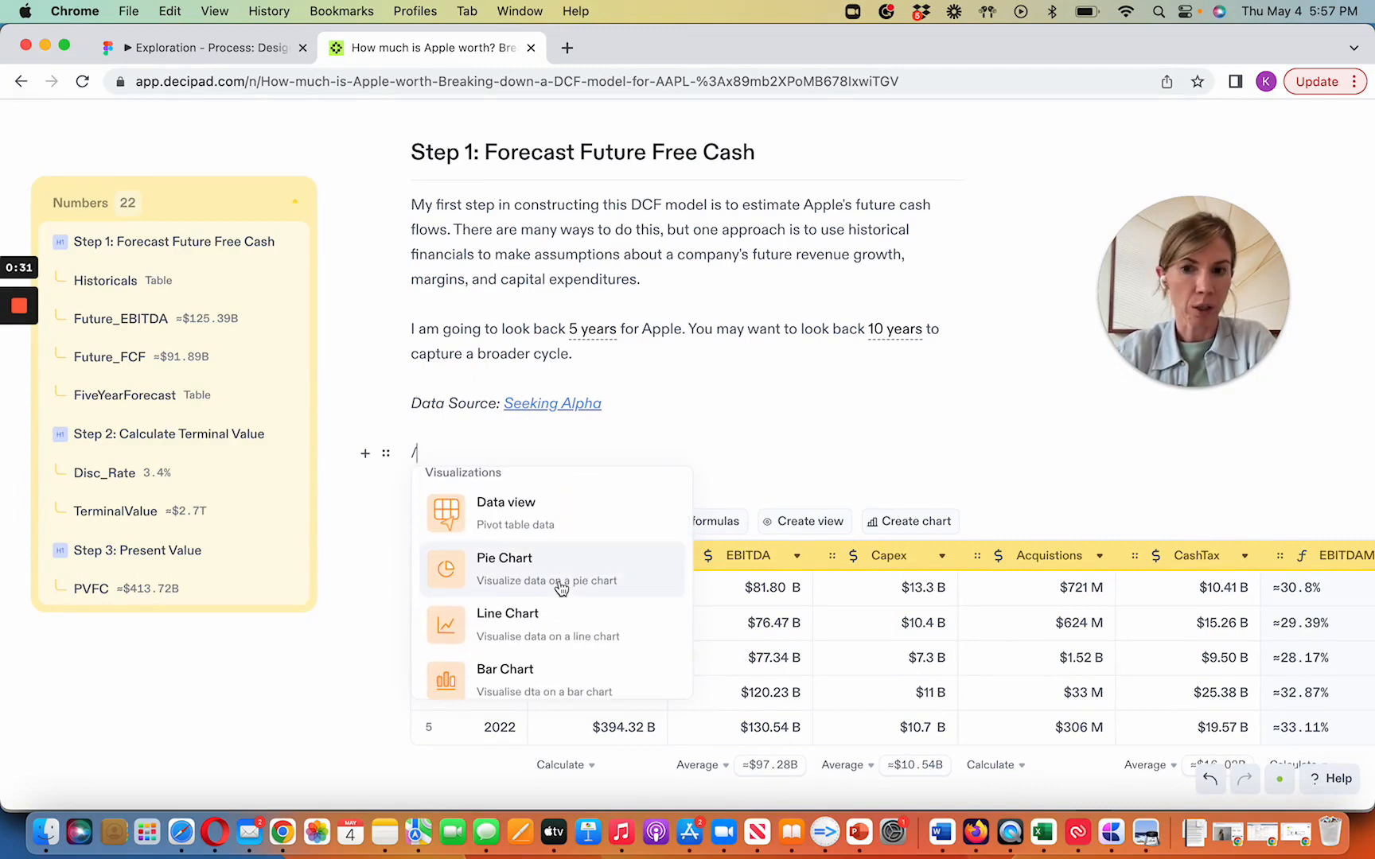
pyautogui.press('BackSpace')
pyautogui.press('BackSpace')
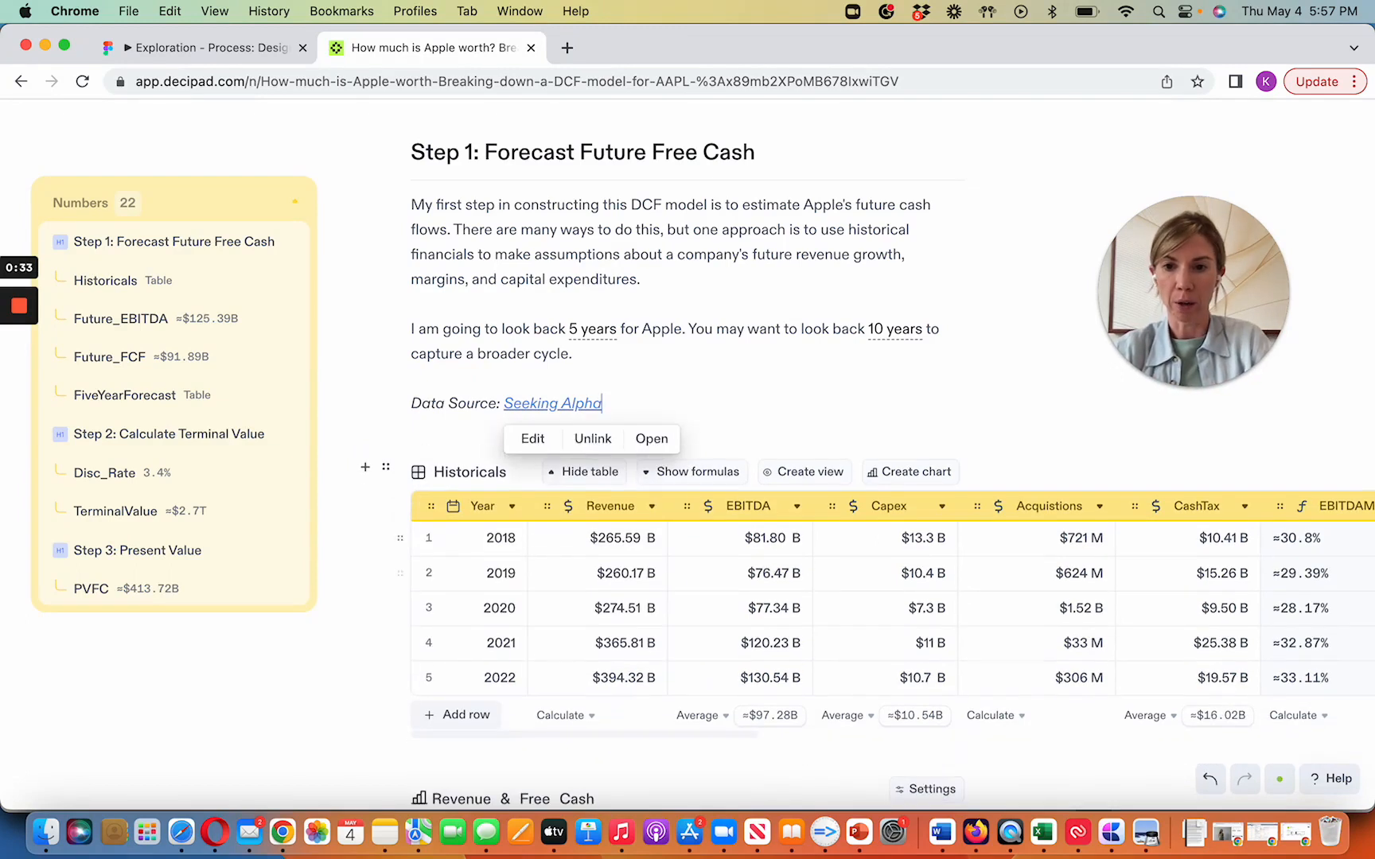
pyautogui.click(653, 330)
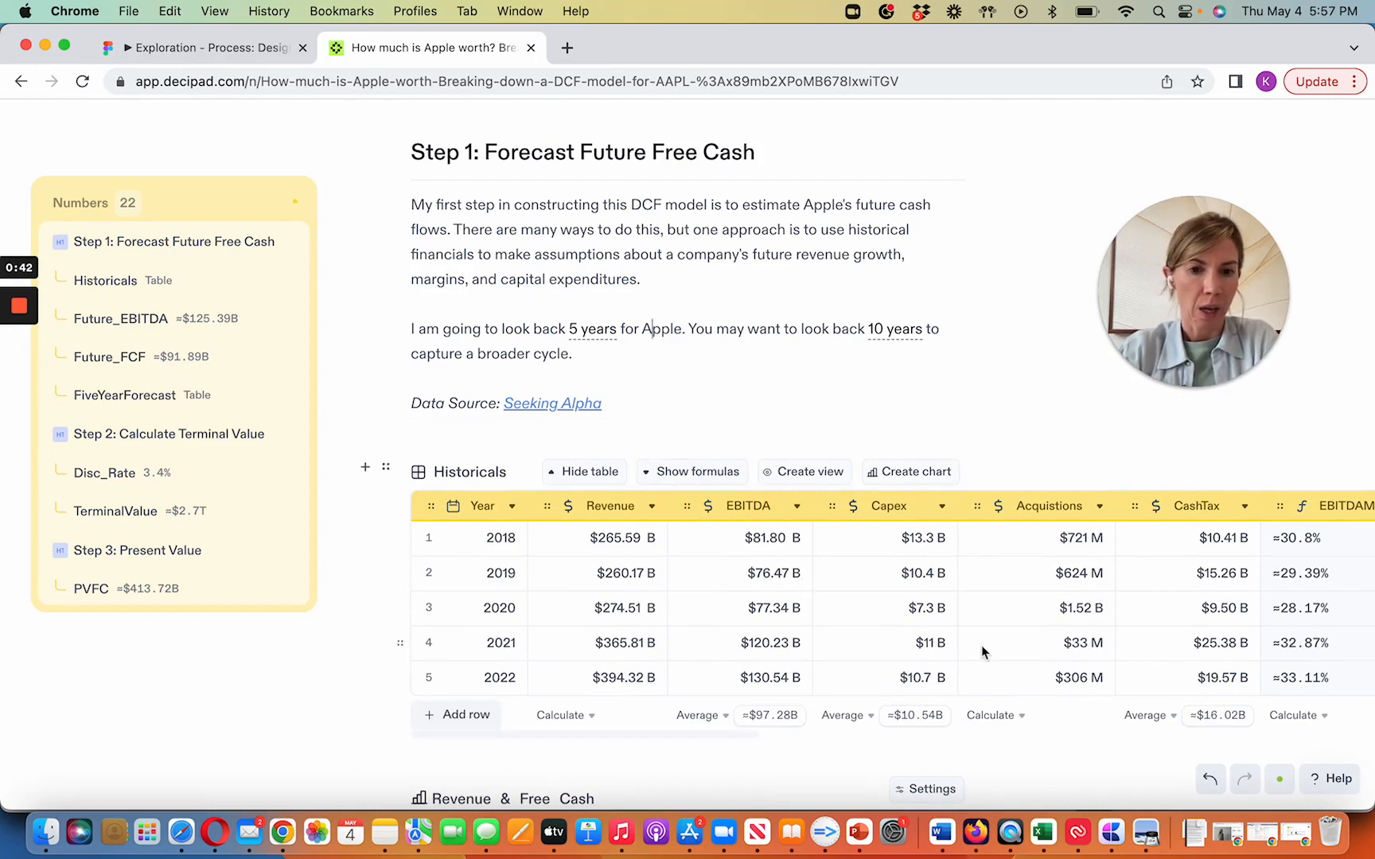
# Examine the formulas behind the Historicals table's calculated columns, hiding them again when done.
pyautogui.click(1102, 619)
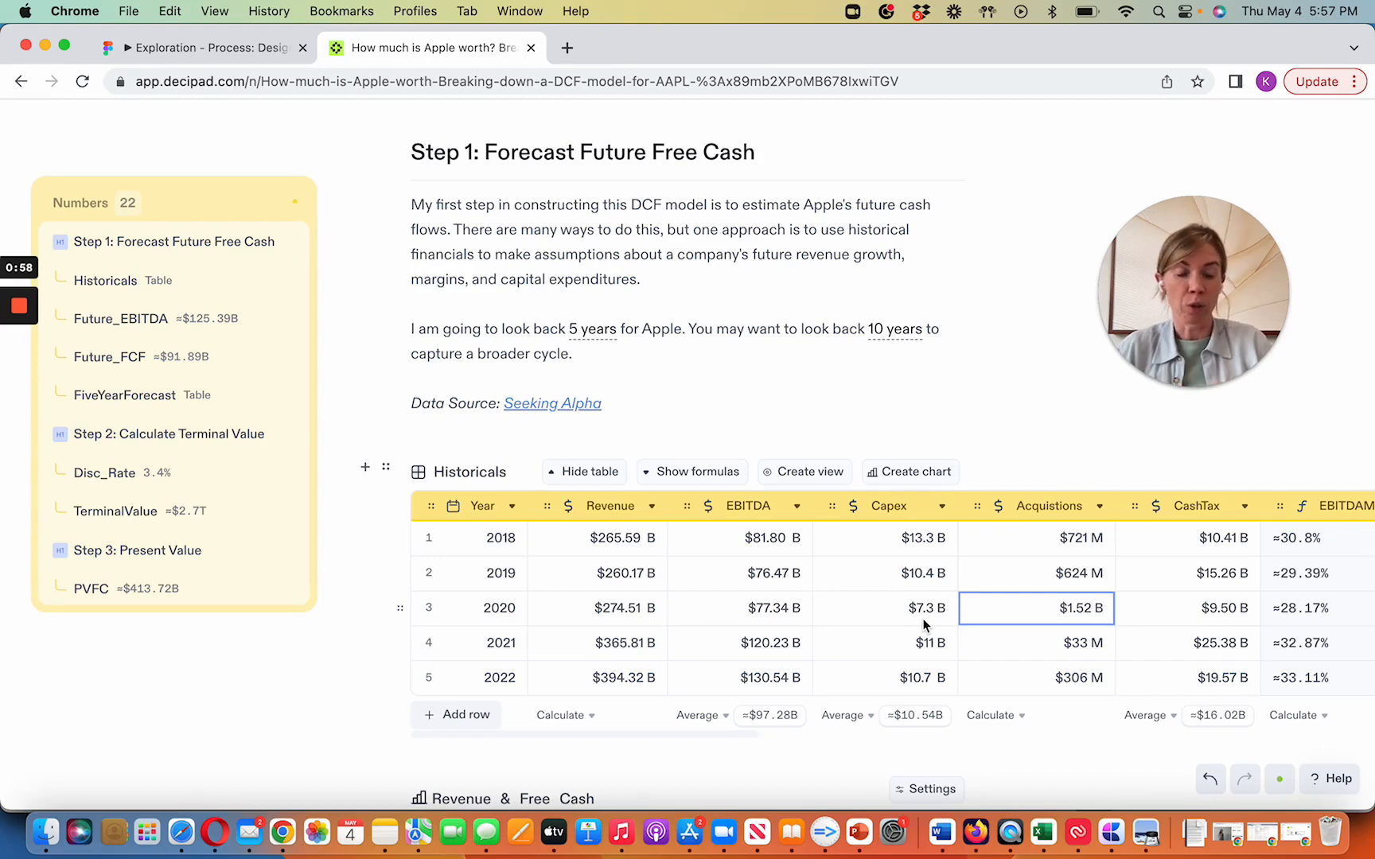
pyautogui.hscroll(10, 1000, 568)
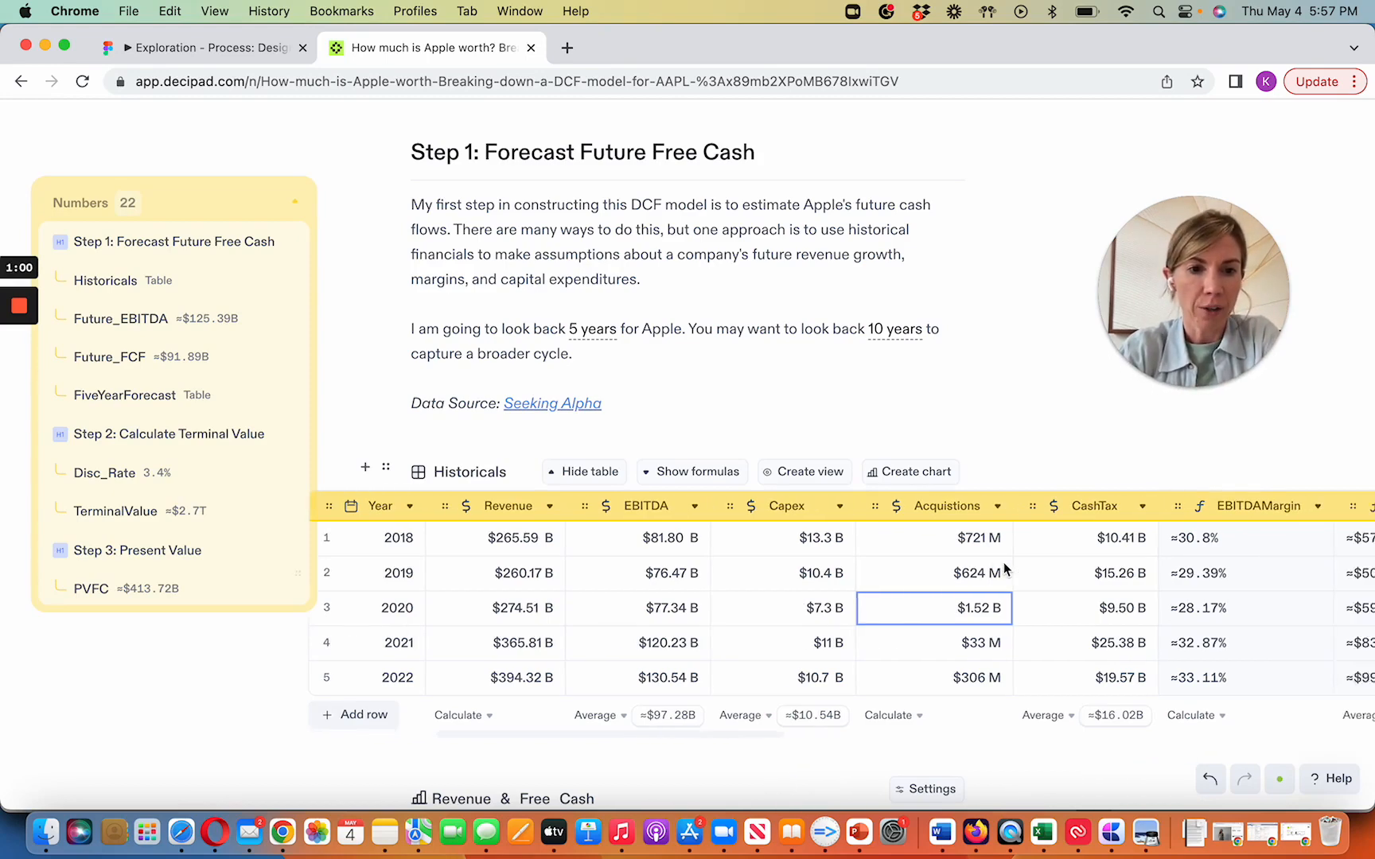
pyautogui.click(692, 471)
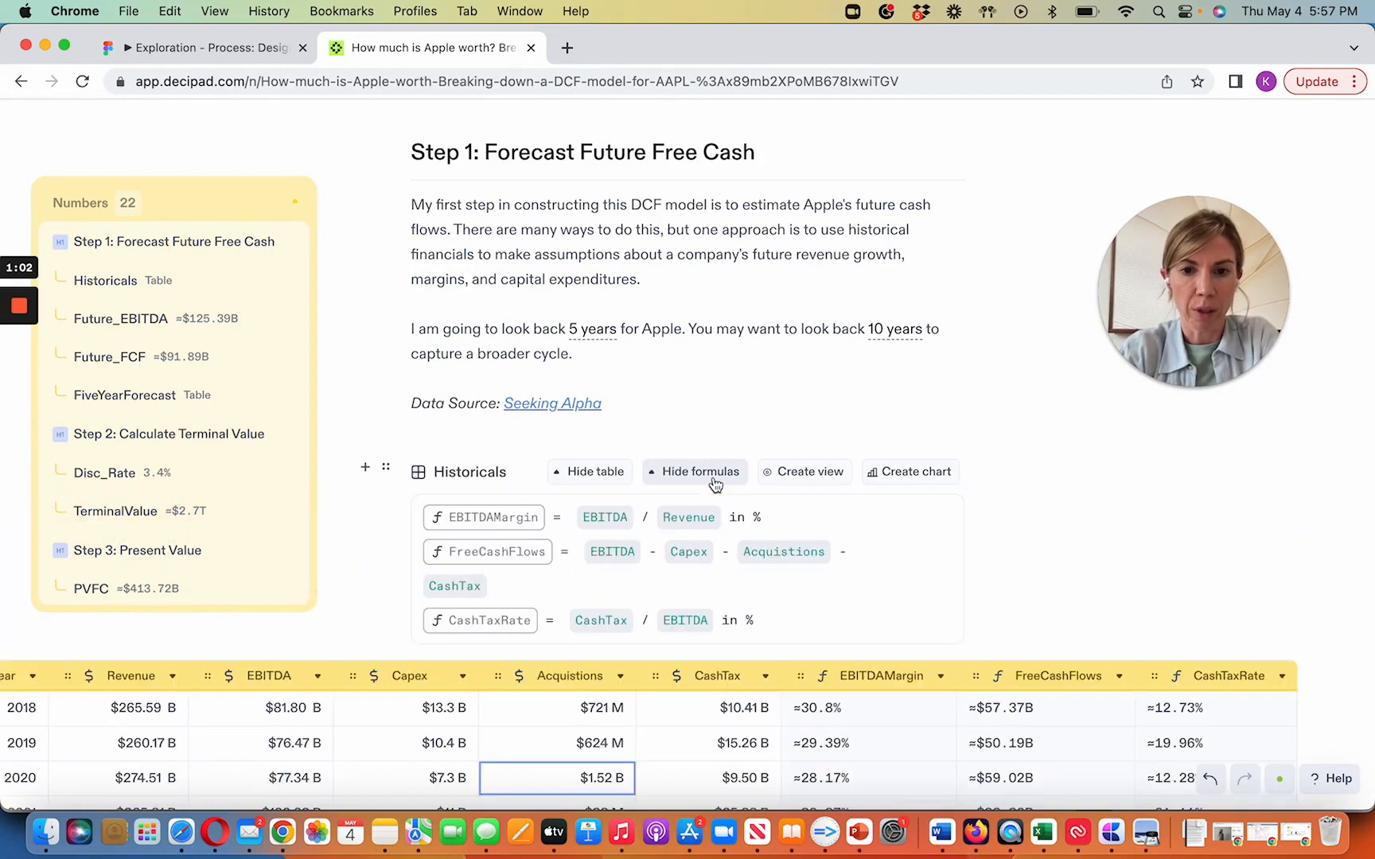
pyautogui.scroll(-3, 853, 639)
pyautogui.scroll(-1, 856, 643)
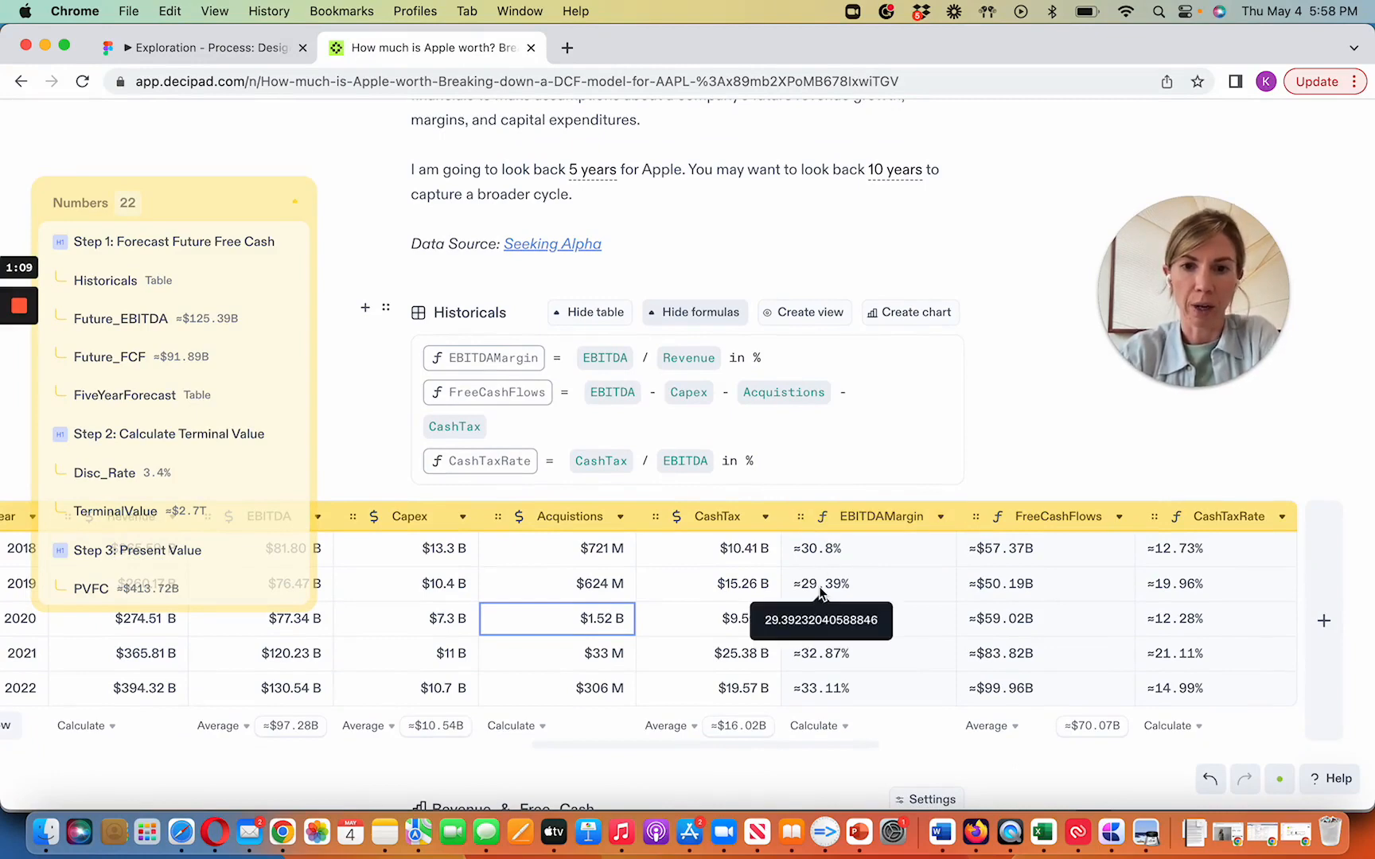
pyautogui.hscroll(-3, 823, 617)
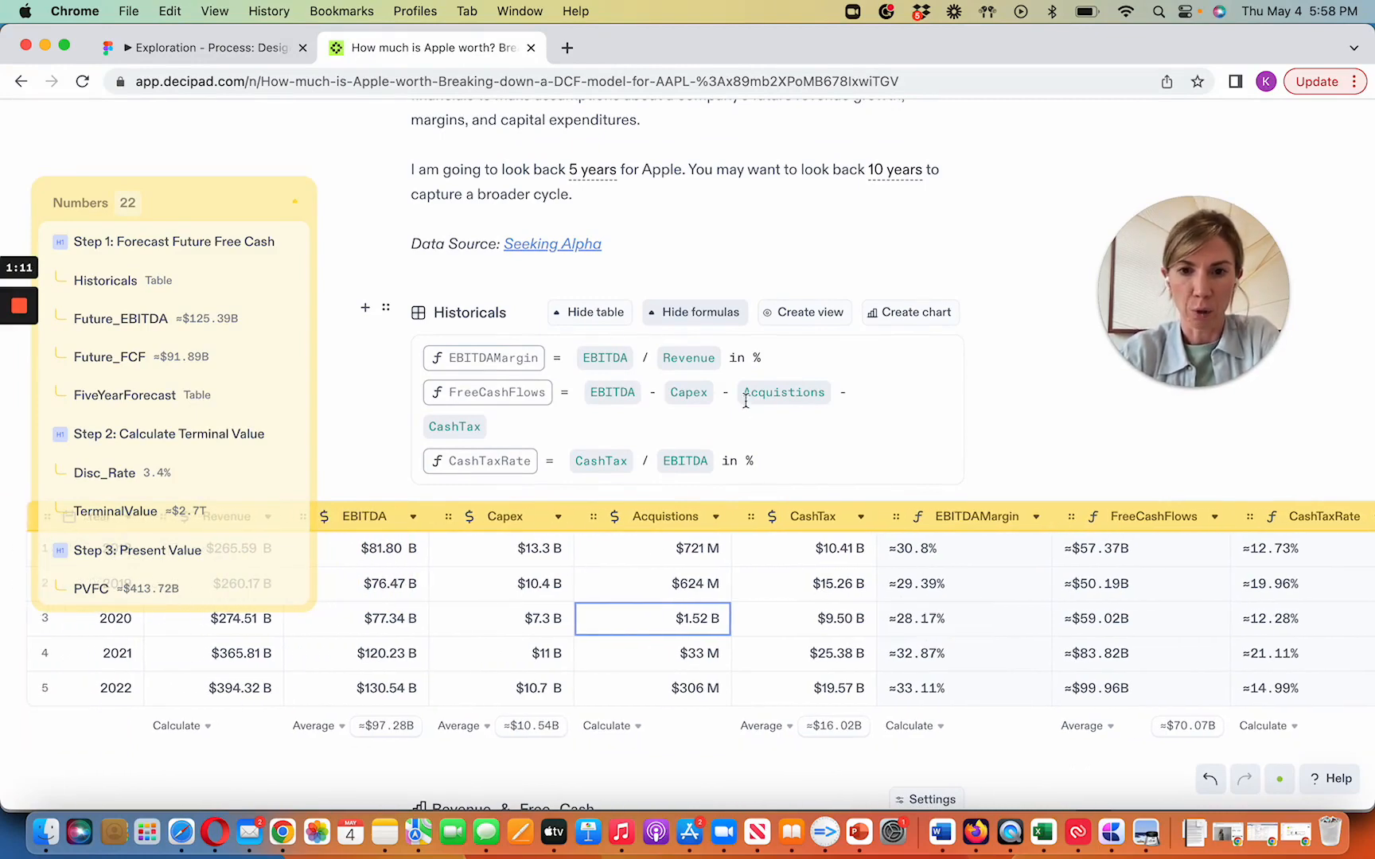
pyautogui.click(694, 314)
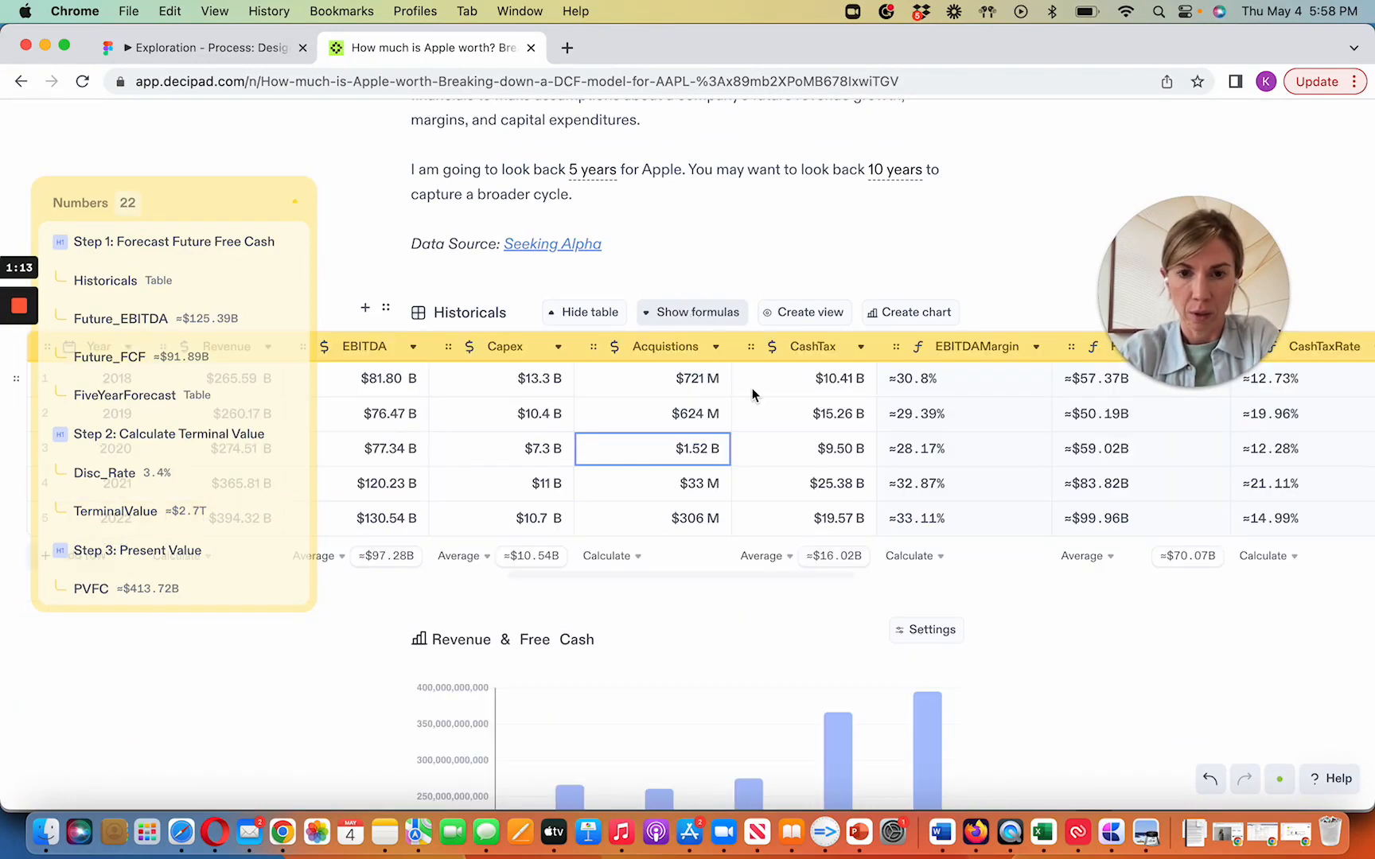
pyautogui.hscroll(-10, 751, 387)
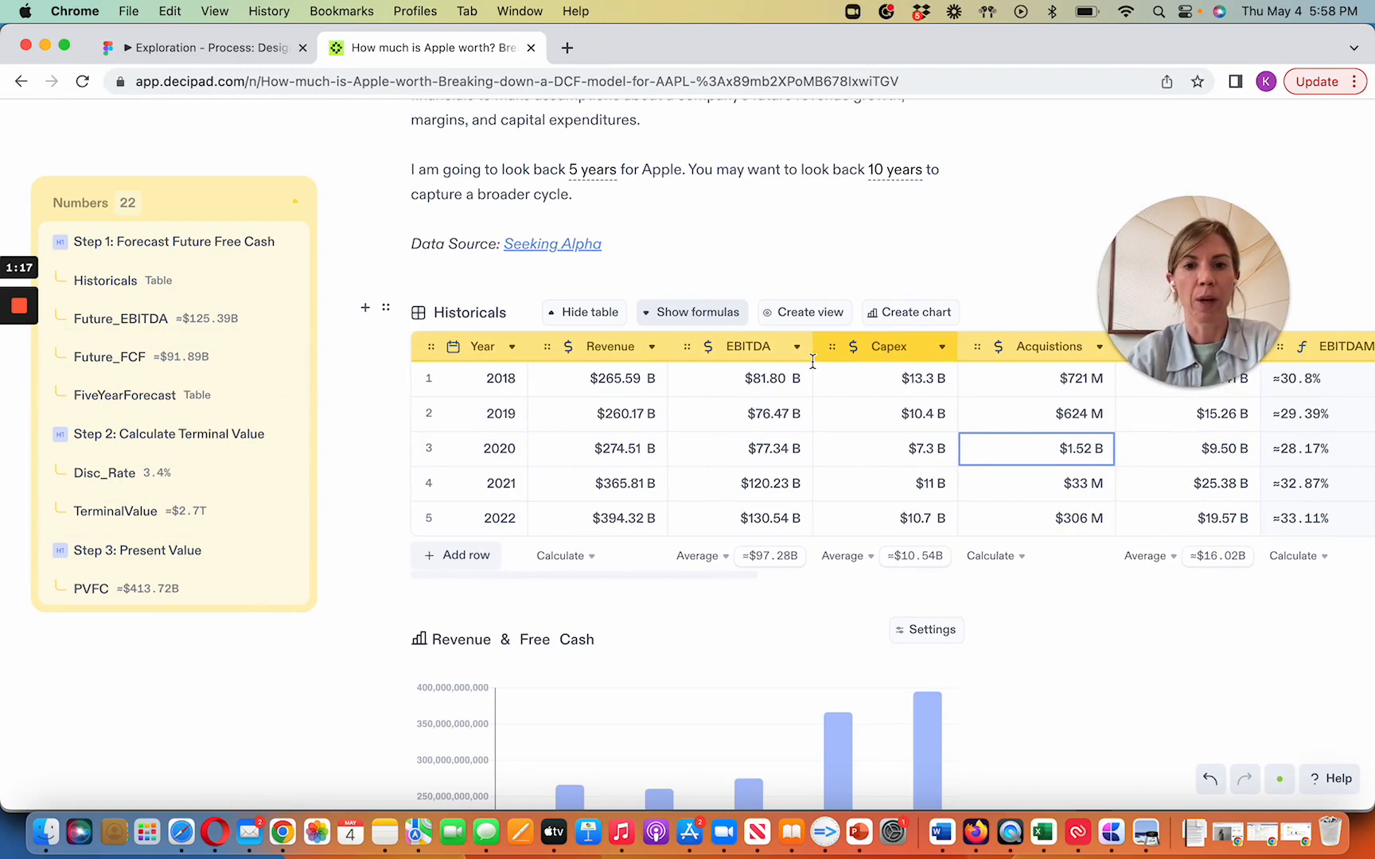
# Check the chart types offered for the Historicals table and view the Revenue & Free Cash chart.
pyautogui.click(918, 315)
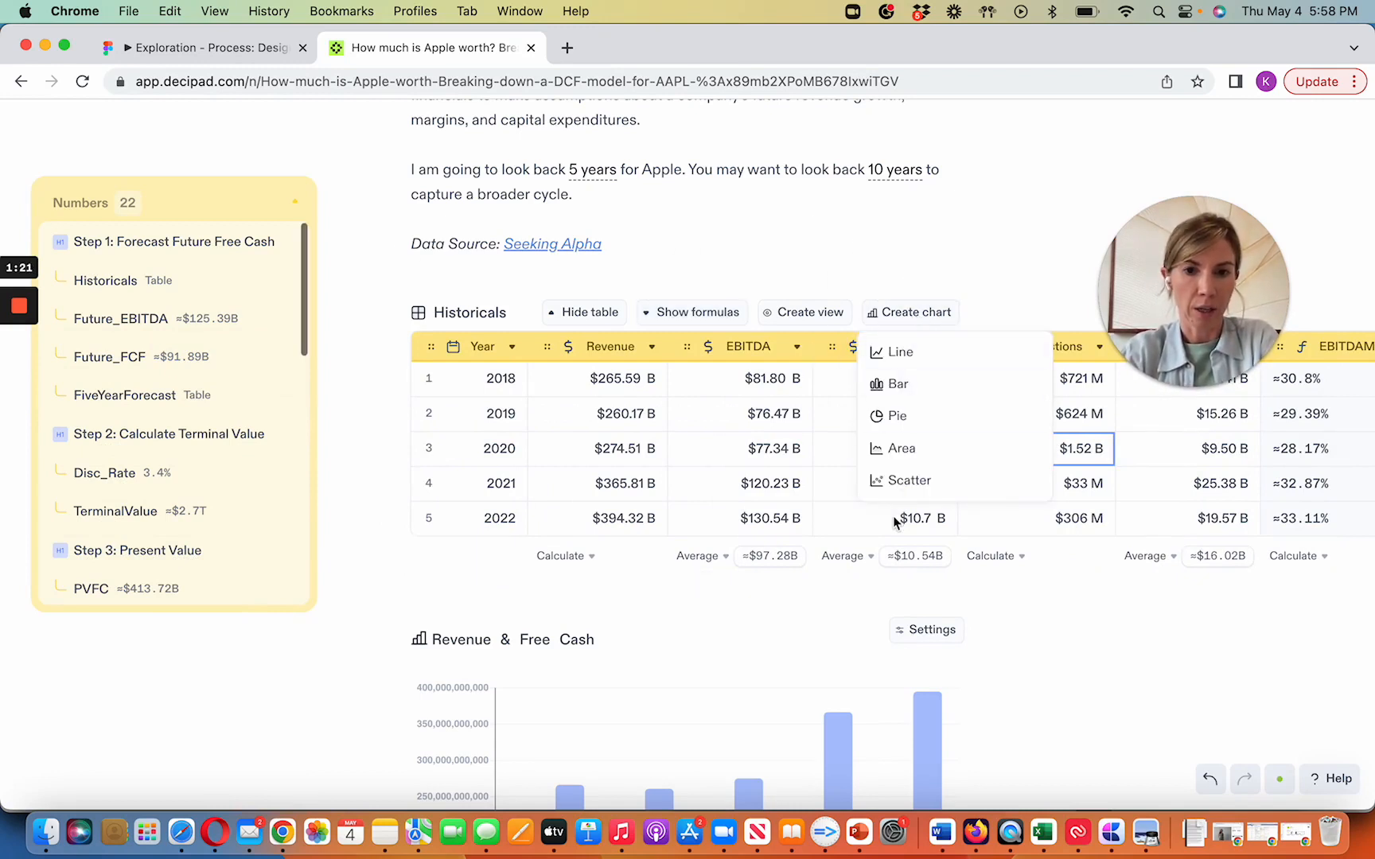
pyautogui.click(832, 293)
pyautogui.scroll(-5, 776, 519)
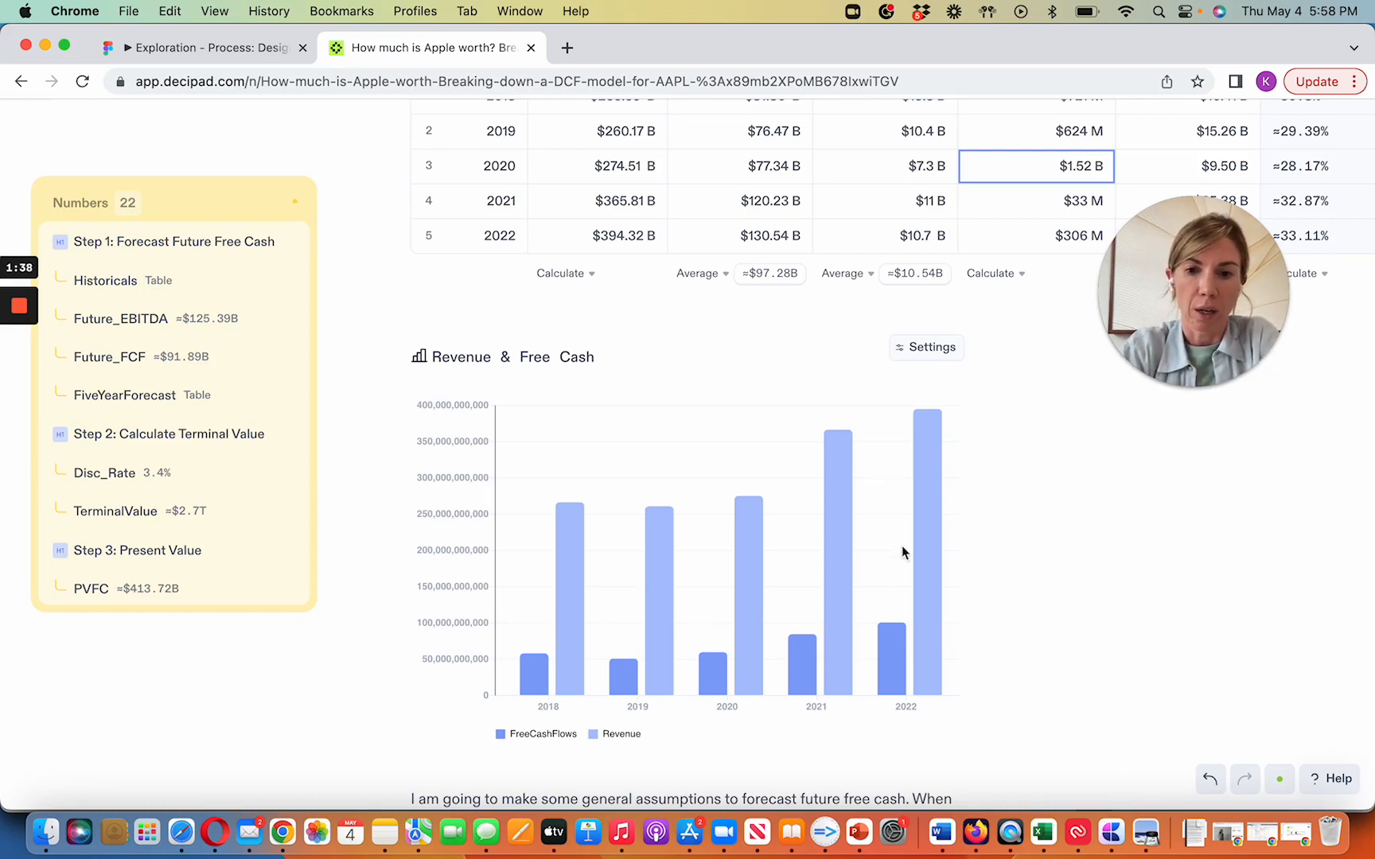
pyautogui.moveTo(801, 648)
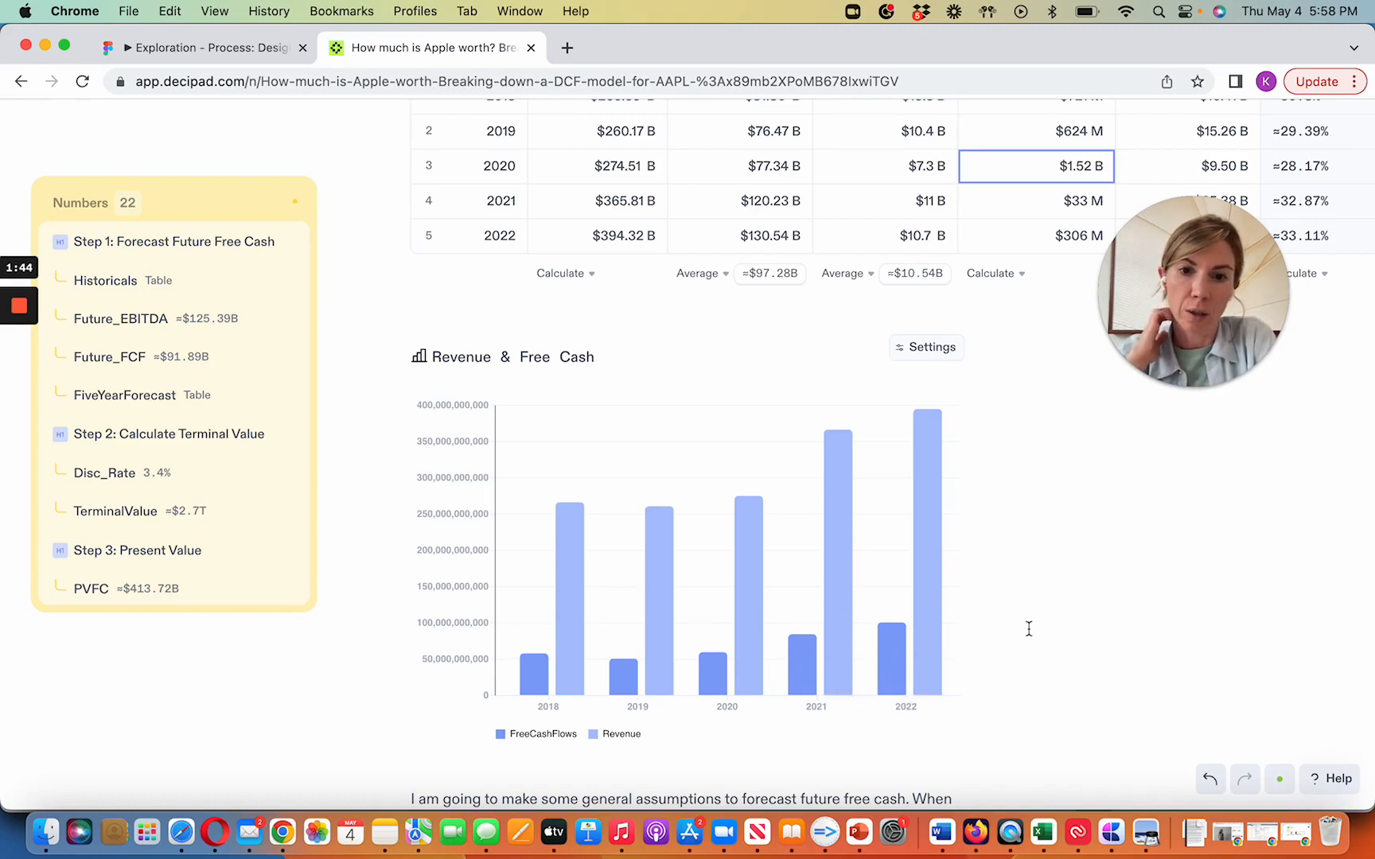
# Review the EBITDAMargin and FreeCashFlows columns in Historicals and the Future_EBITDA and Future_FCF formulas.
pyautogui.scroll(5, 1029, 628)
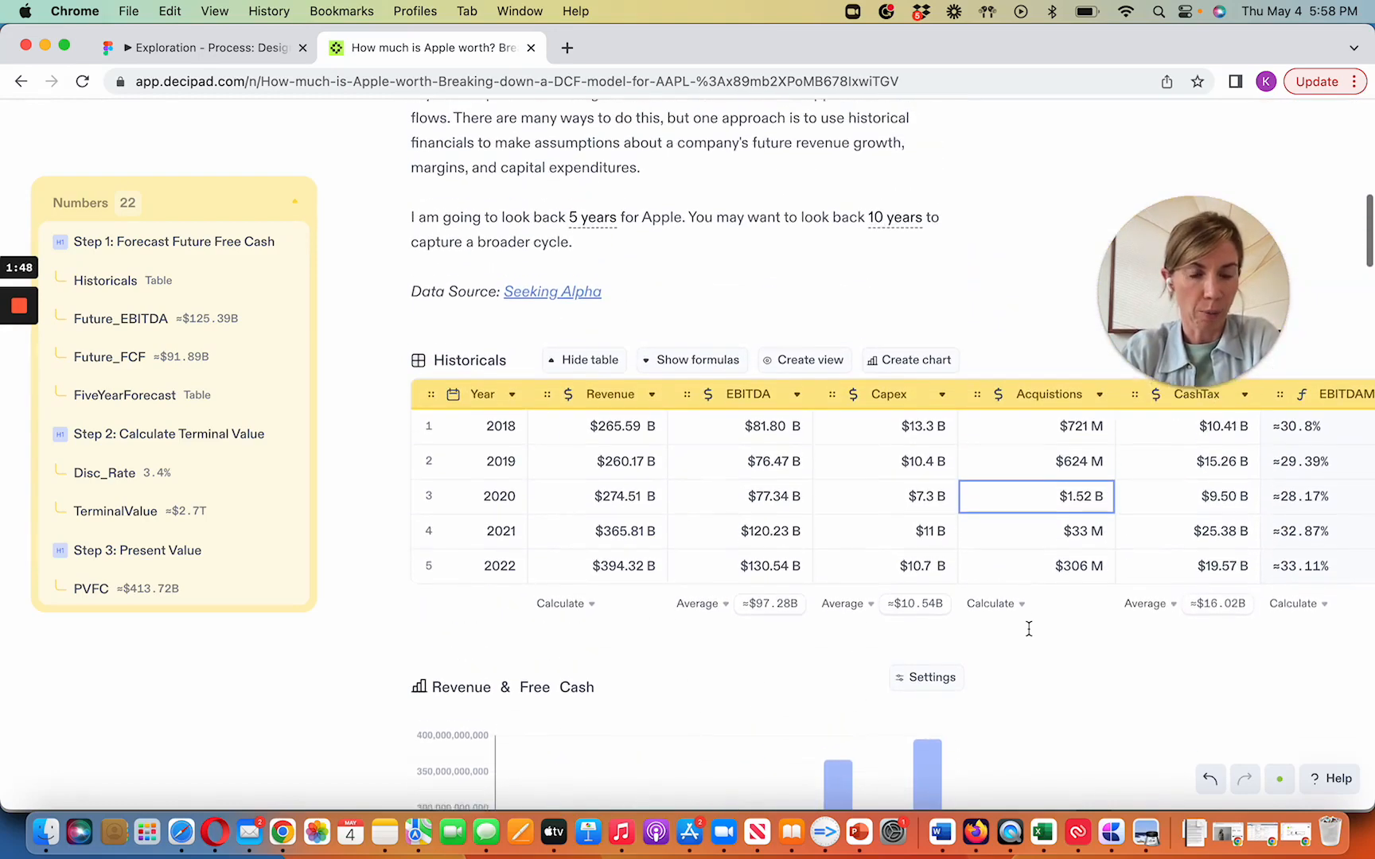
pyautogui.hscroll(5, 1142, 527)
pyautogui.hscroll(1, 1143, 528)
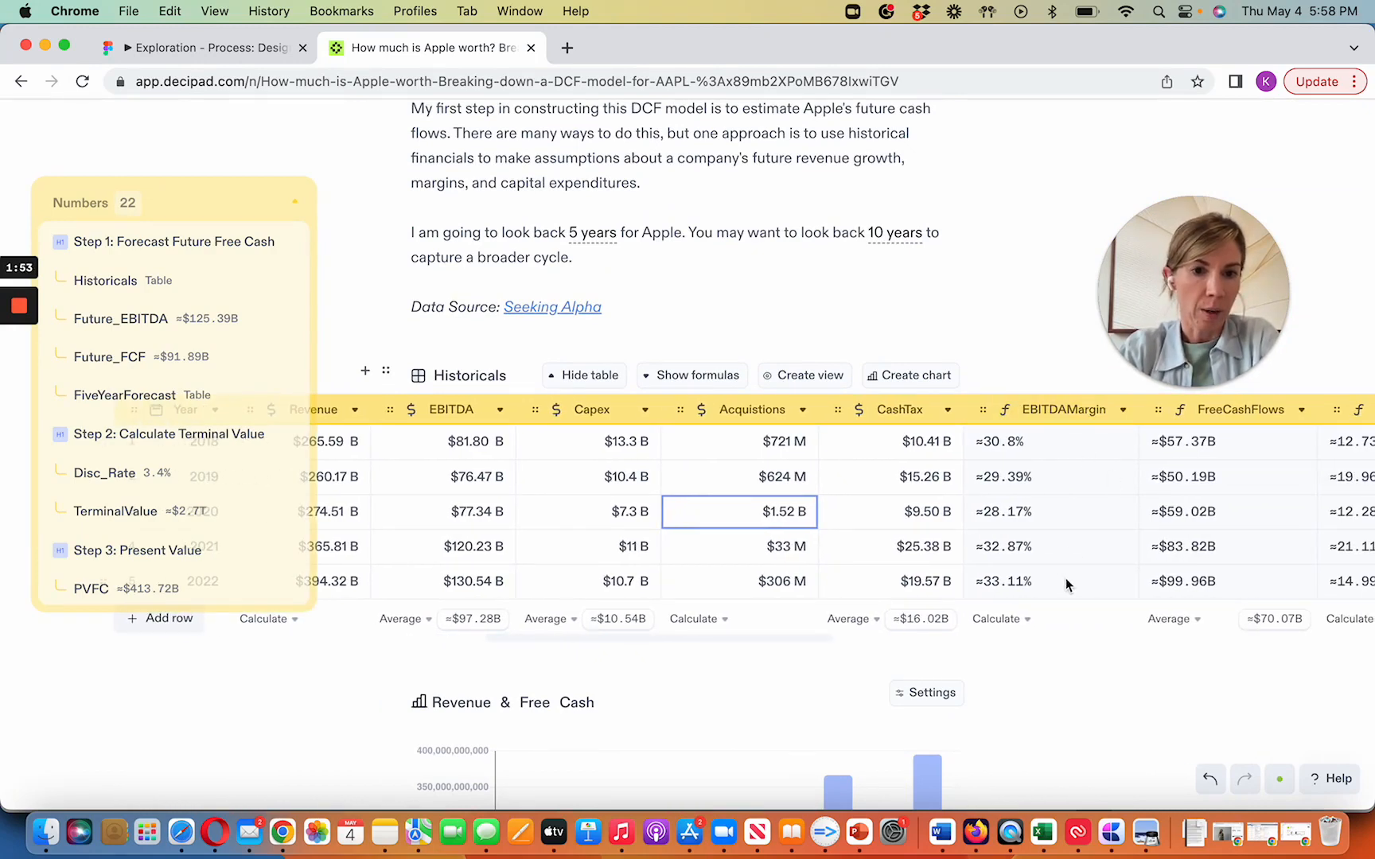
pyautogui.hscroll(1, 1065, 578)
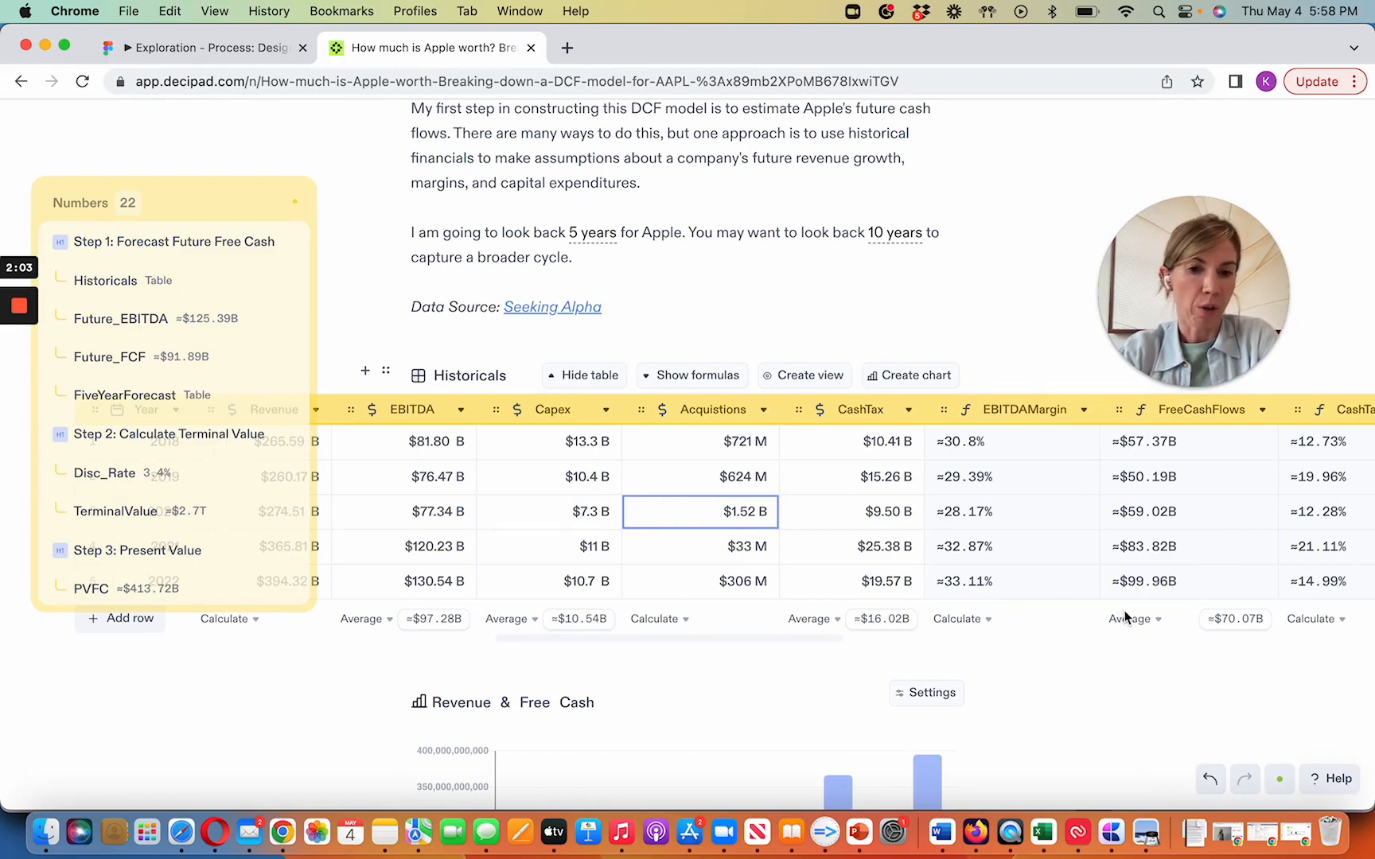
pyautogui.scroll(-5, 1125, 610)
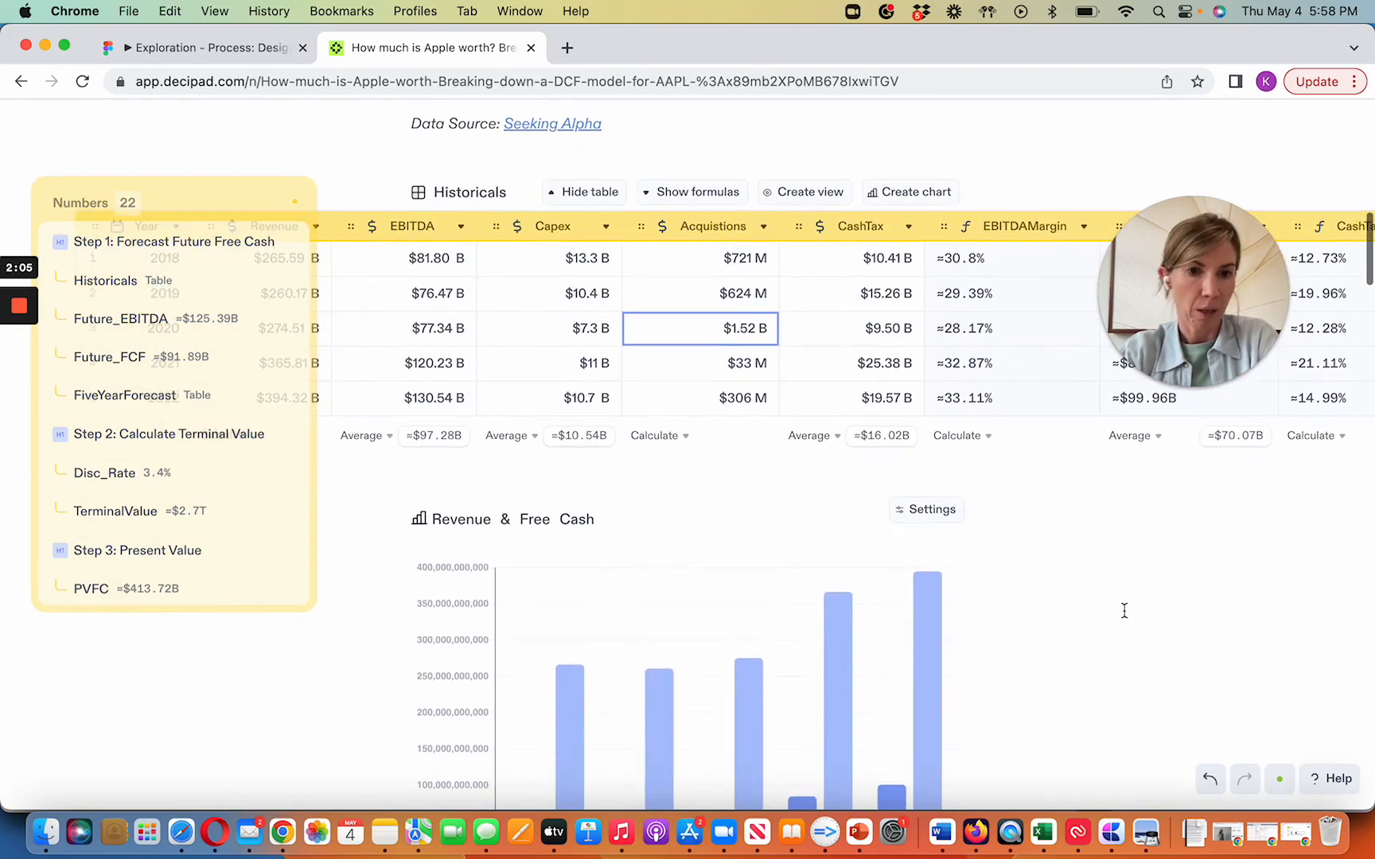
pyautogui.scroll(-10, 1125, 610)
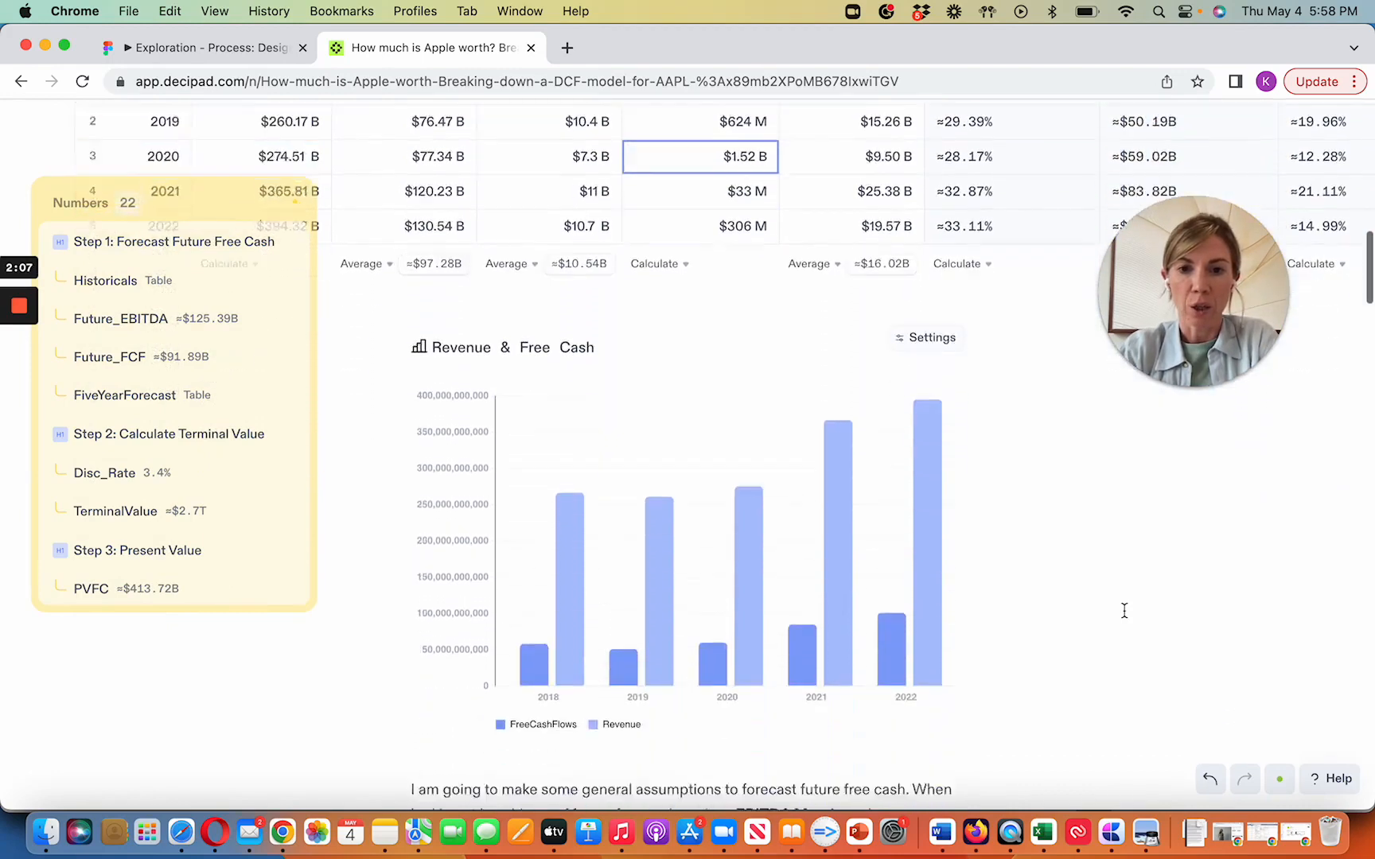
pyautogui.scroll(-3, 1124, 611)
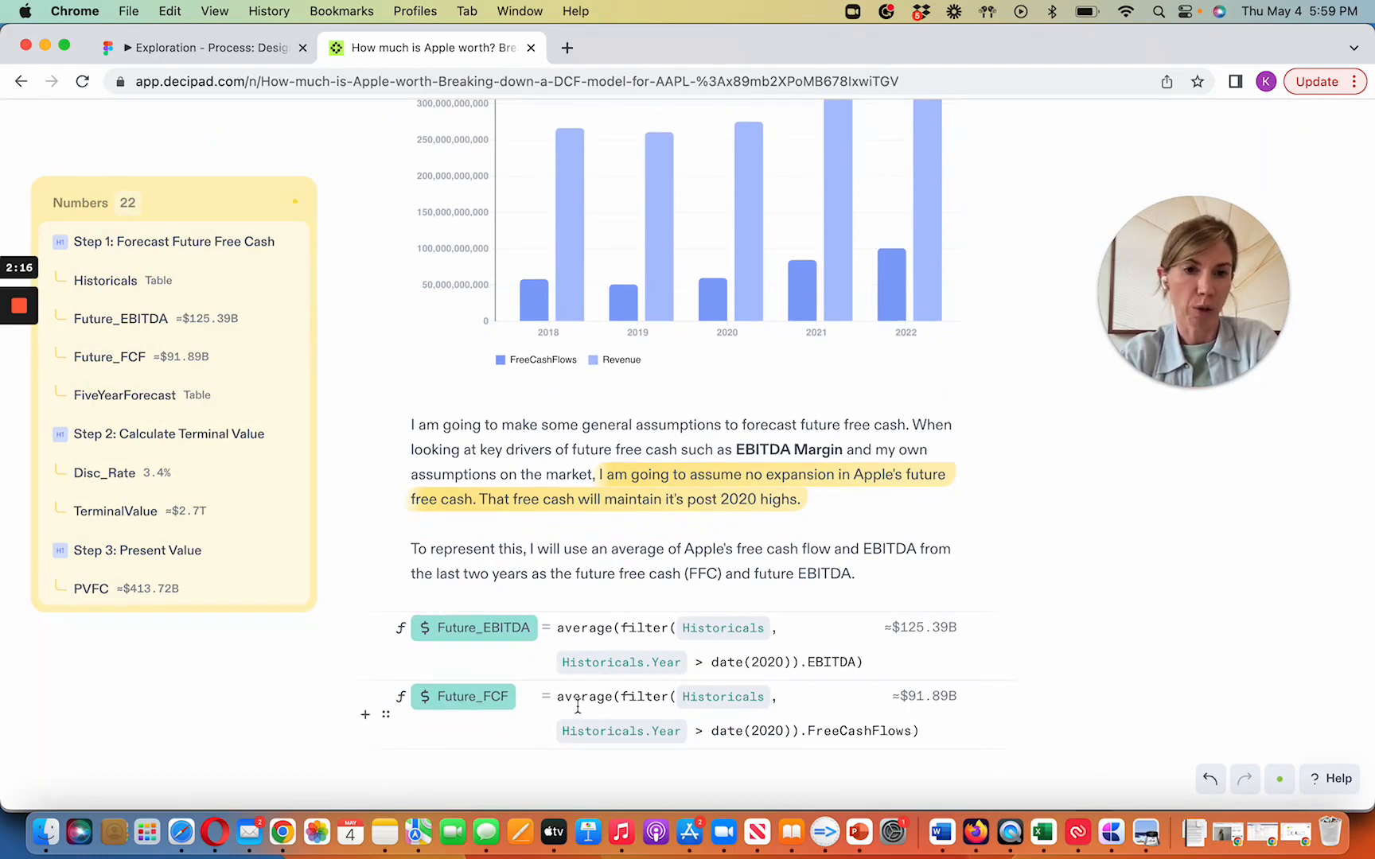
pyautogui.scroll(-1, 577, 708)
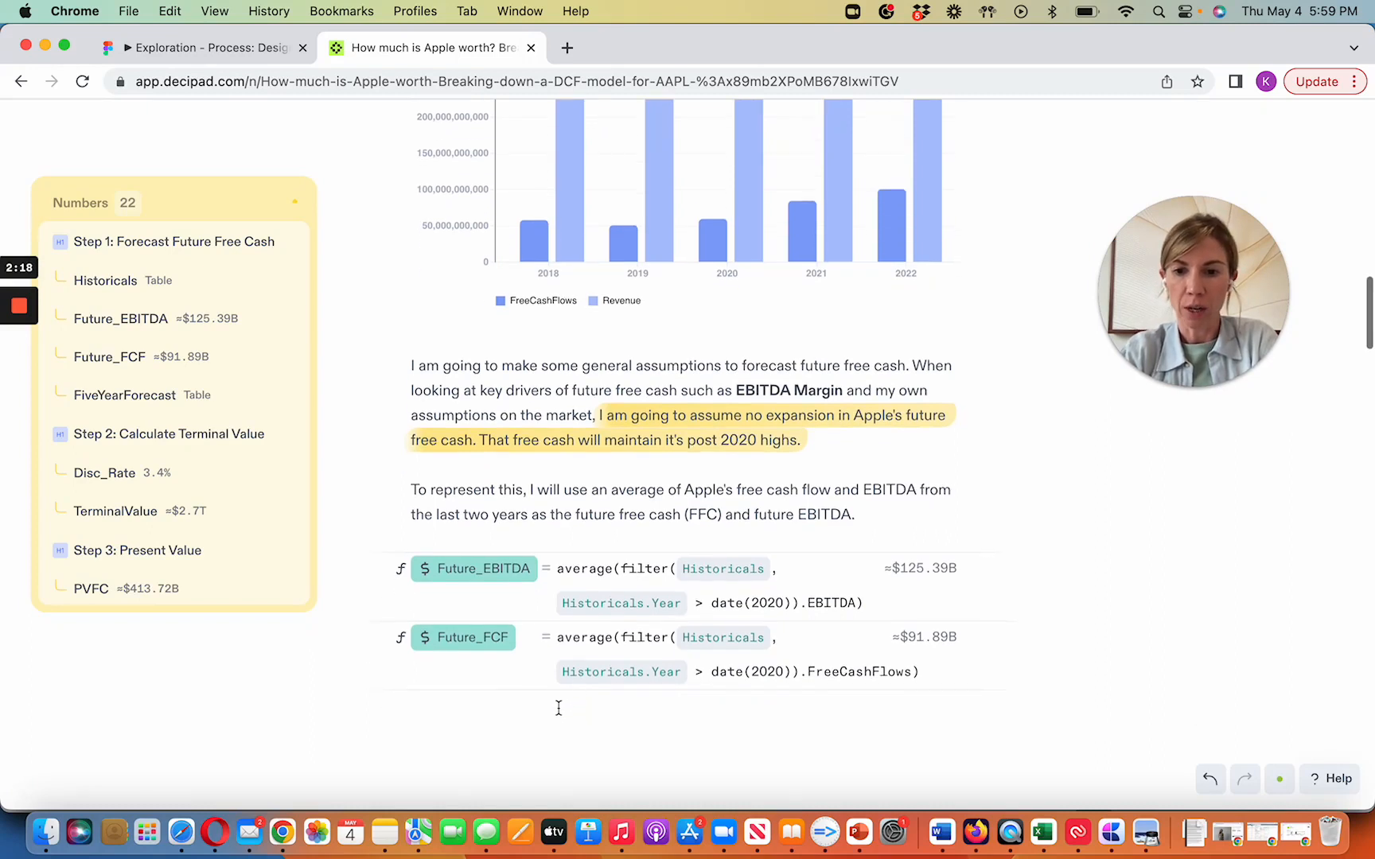
pyautogui.click(559, 708)
pyautogui.write('= 100$')
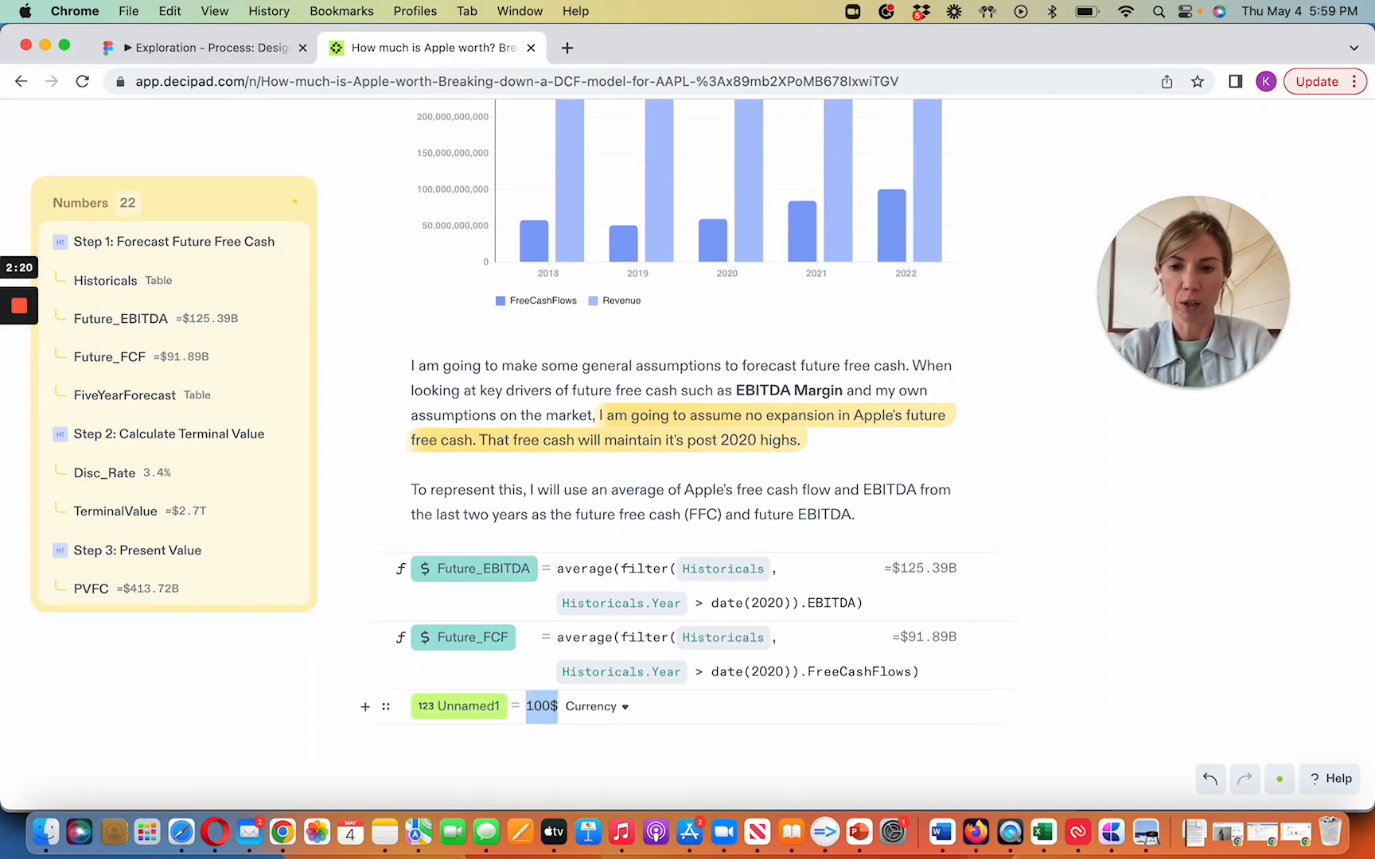
pyautogui.click(374, 722)
pyautogui.click(310, 786)
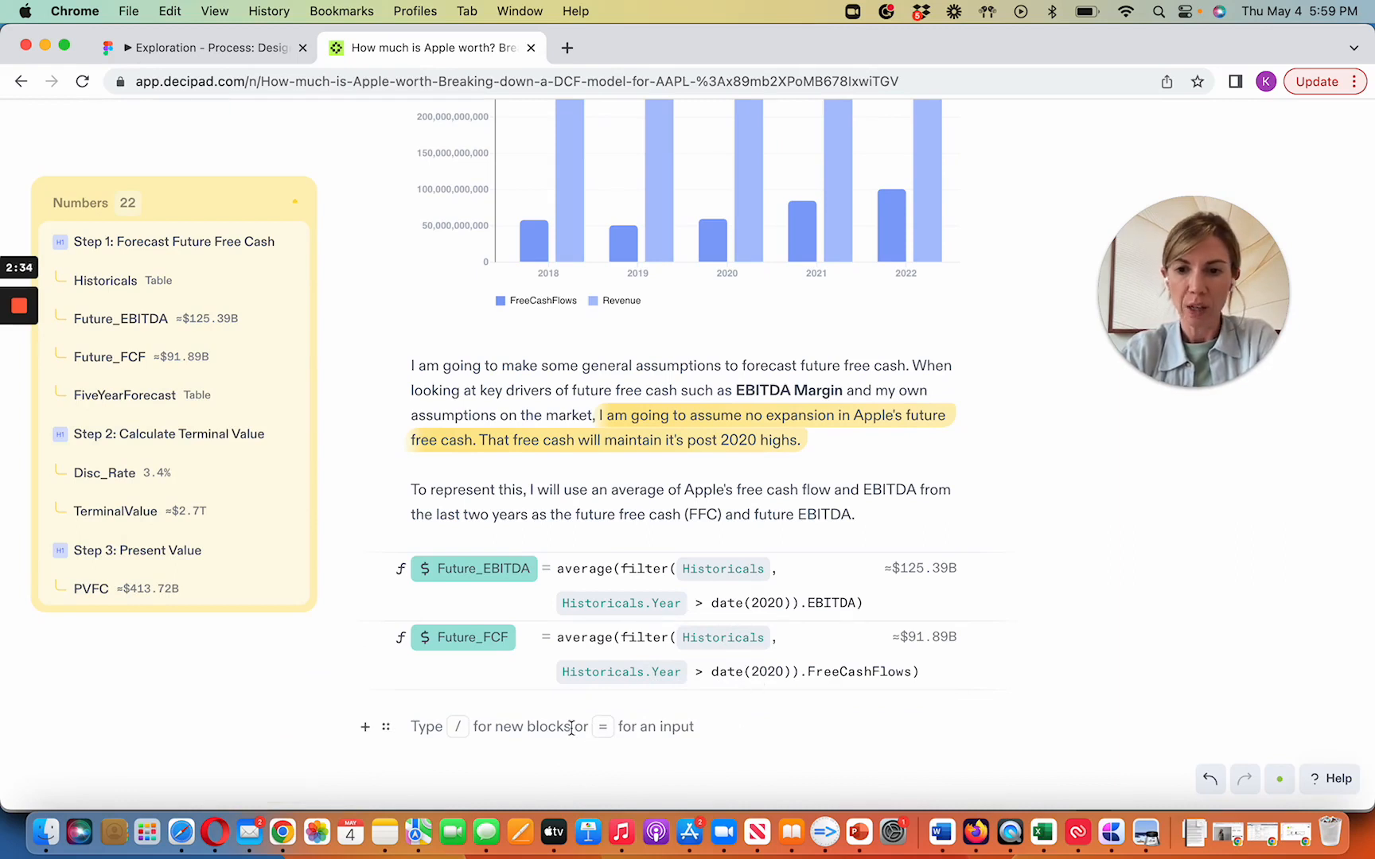
# Add the text line "Forecast 5 years" below the Future_FCF formula and start a new line.
pyautogui.write('Forecast')
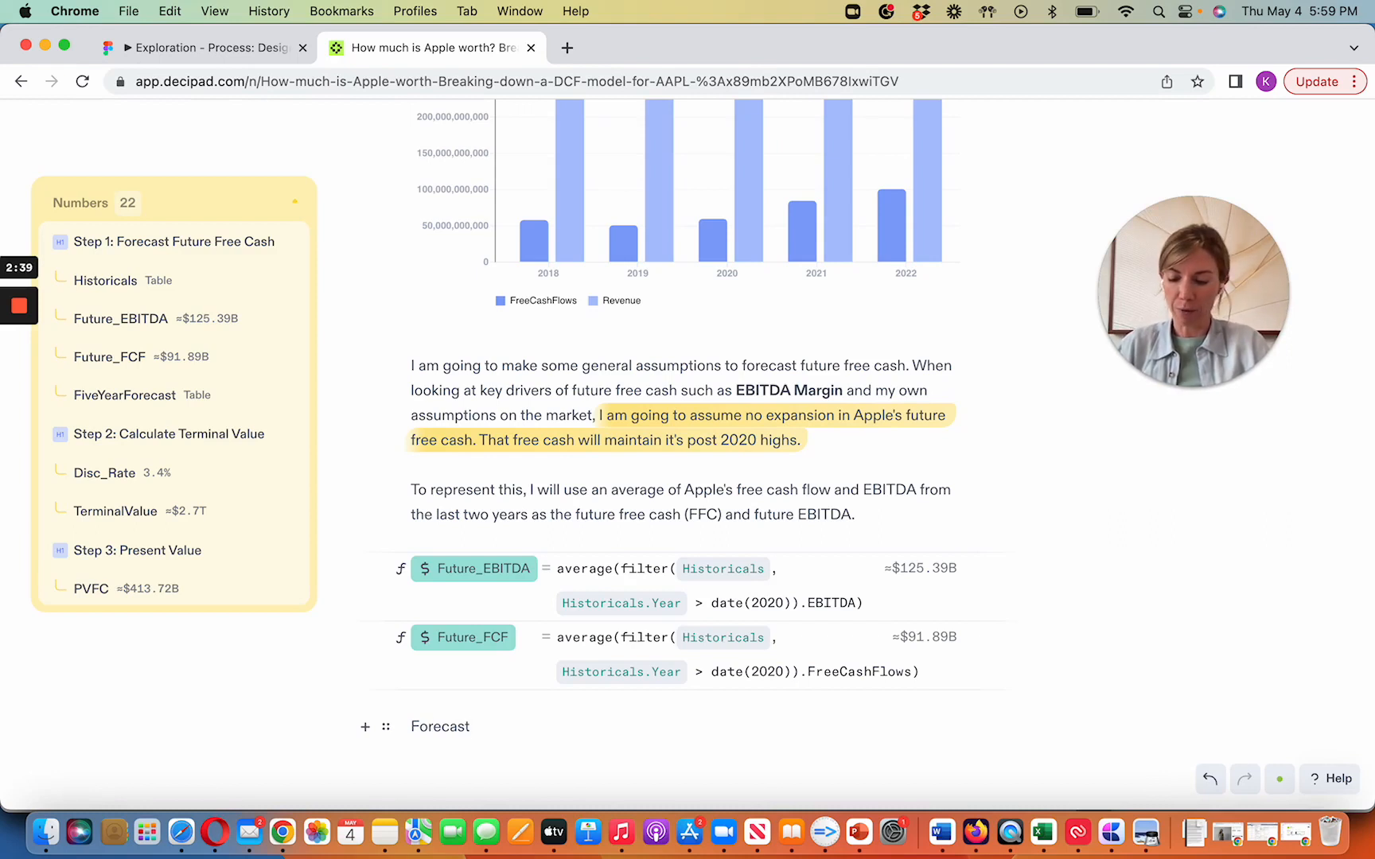
pyautogui.write('5 years')
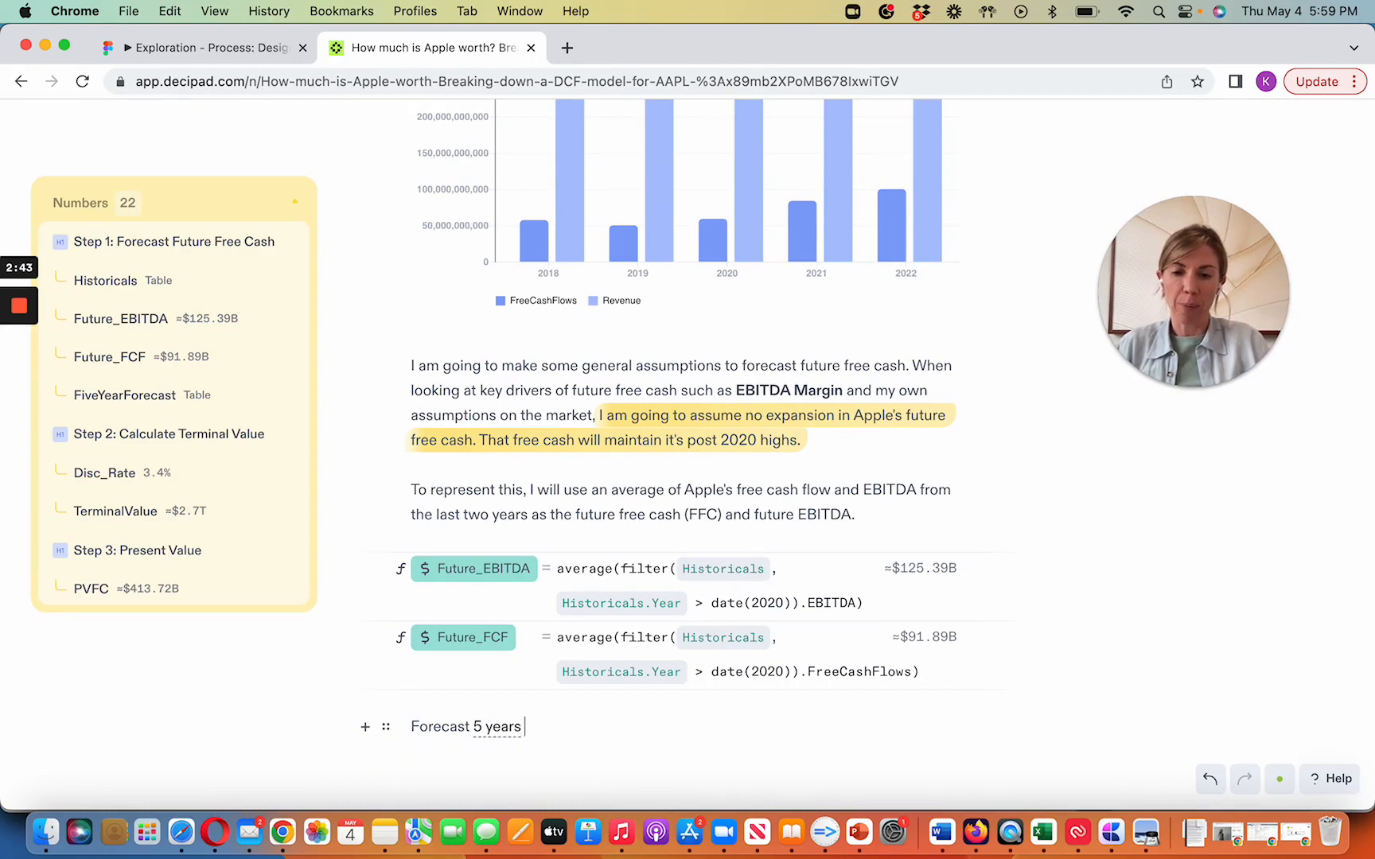
pyautogui.press('Return')
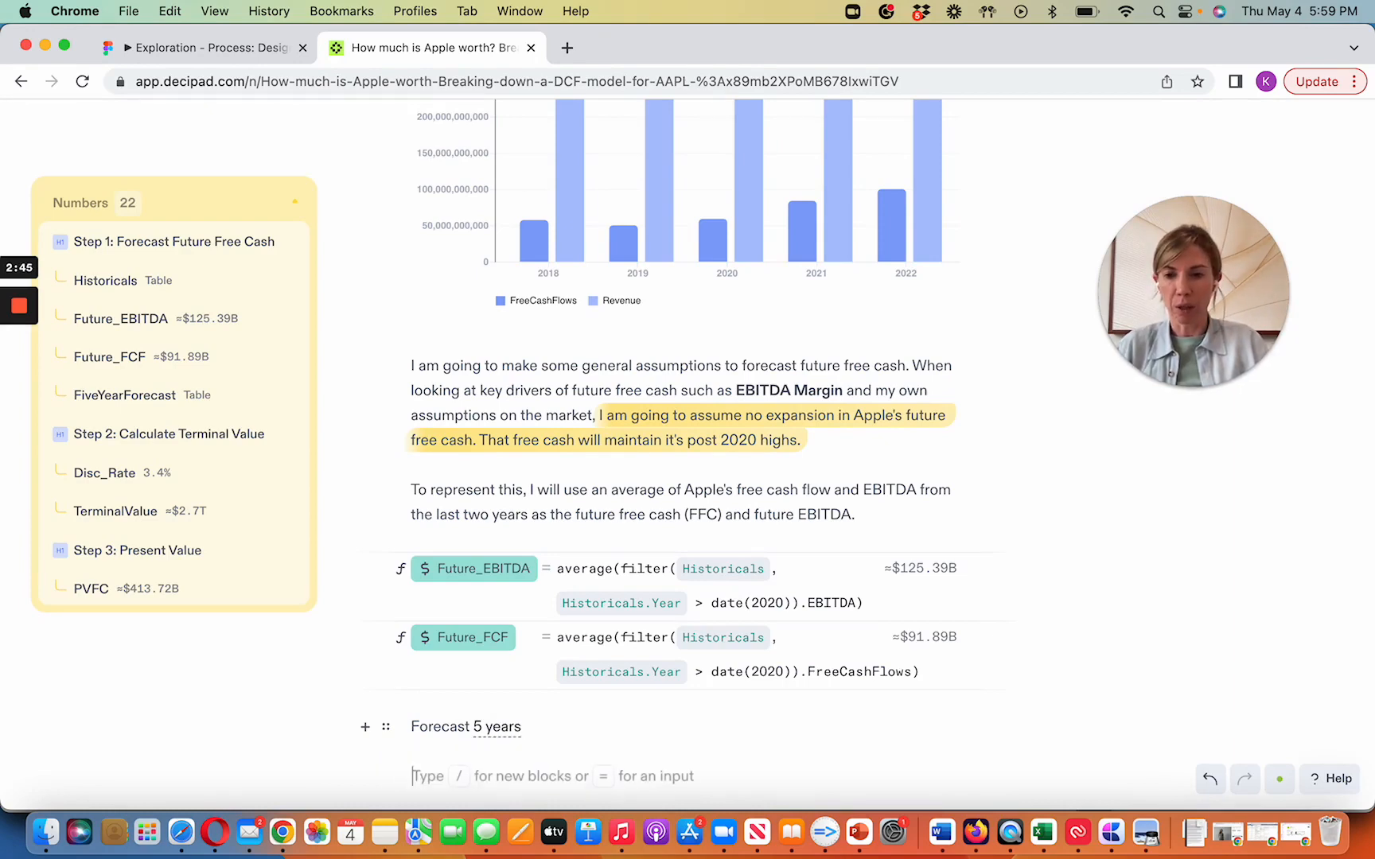
# Insert a table below the "Forecast 5 years" line and name it Forecast.
pyautogui.write('/')
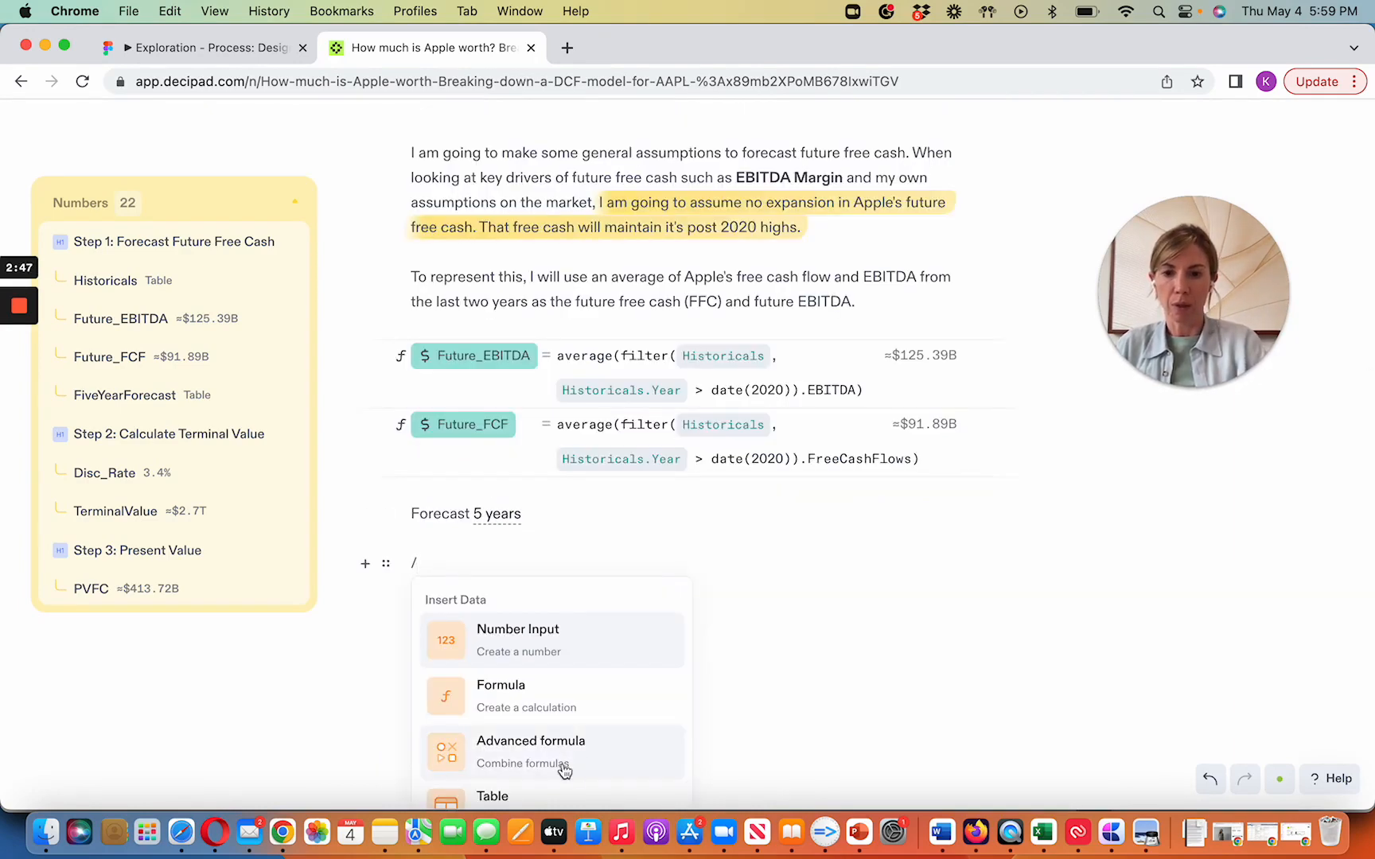
pyautogui.scroll(-2, 534, 697)
pyautogui.click(522, 751)
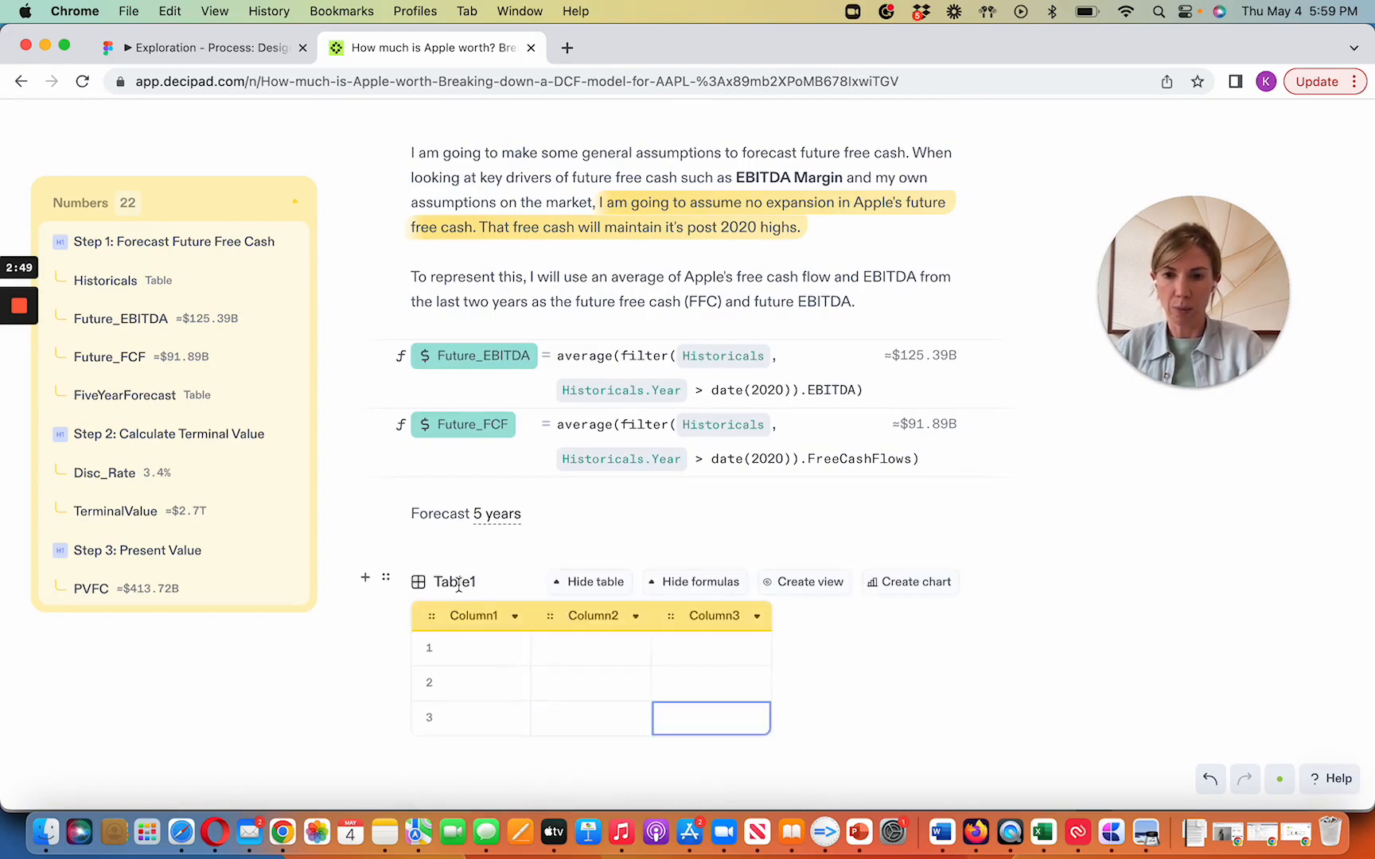
pyautogui.write('Forecast')
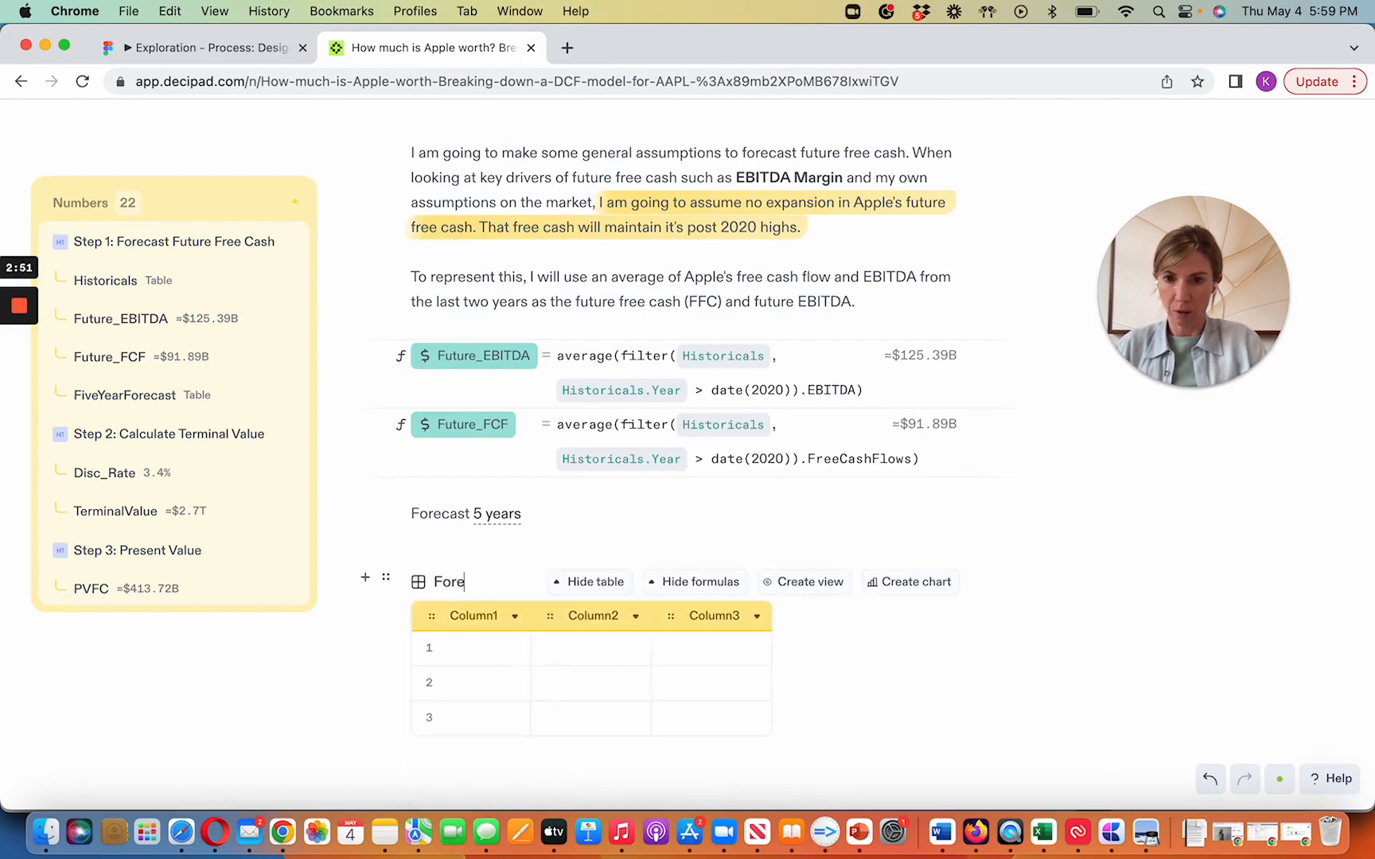
# Name the Forecast table's three columns Year, FCF and EBITDA.
pyautogui.doubleClick(473, 617)
pyautogui.write('Year')
pyautogui.doubleClick(561, 620)
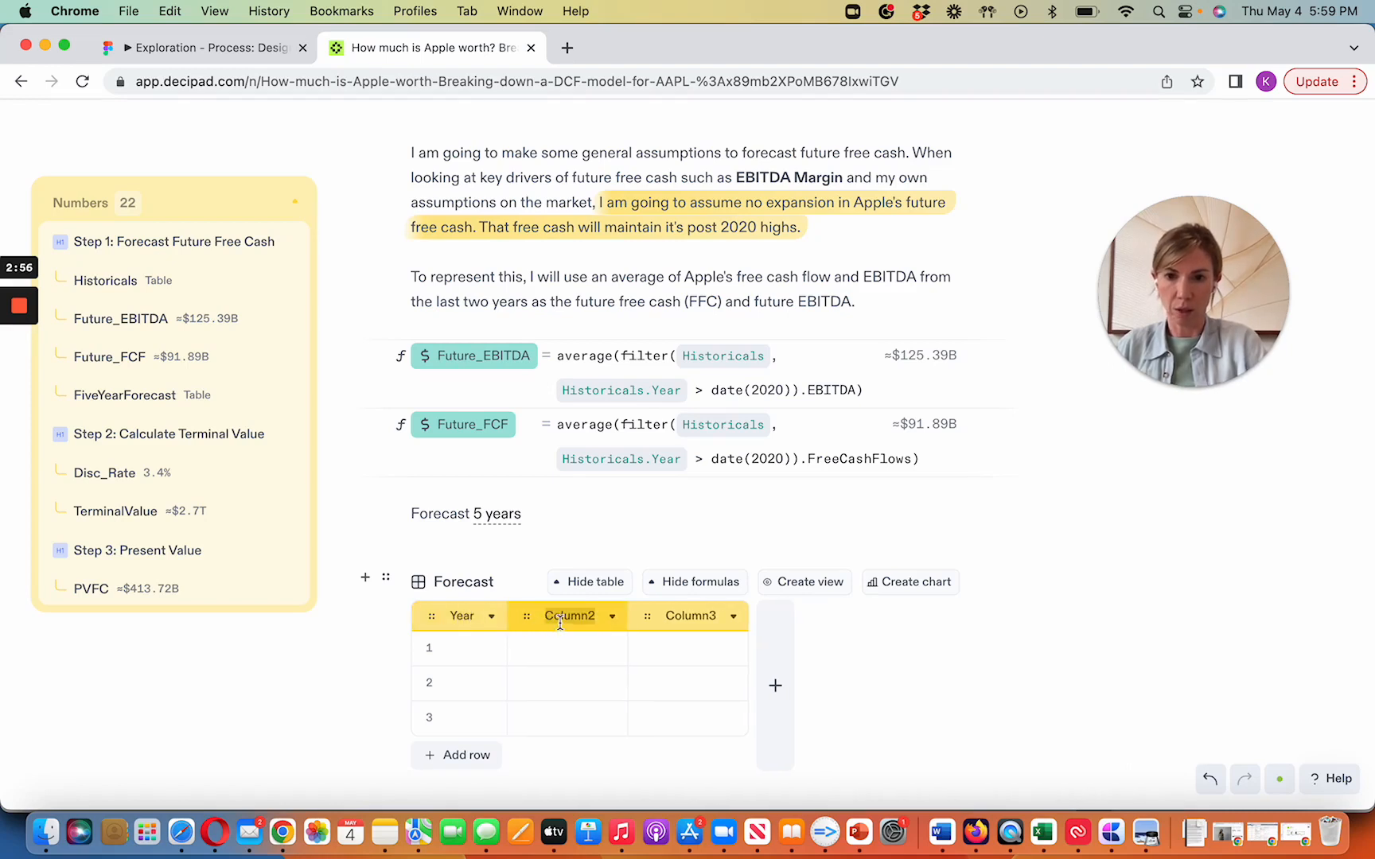
pyautogui.write('FCF')
pyautogui.doubleClick(682, 617)
pyautogui.write('EBITDA')
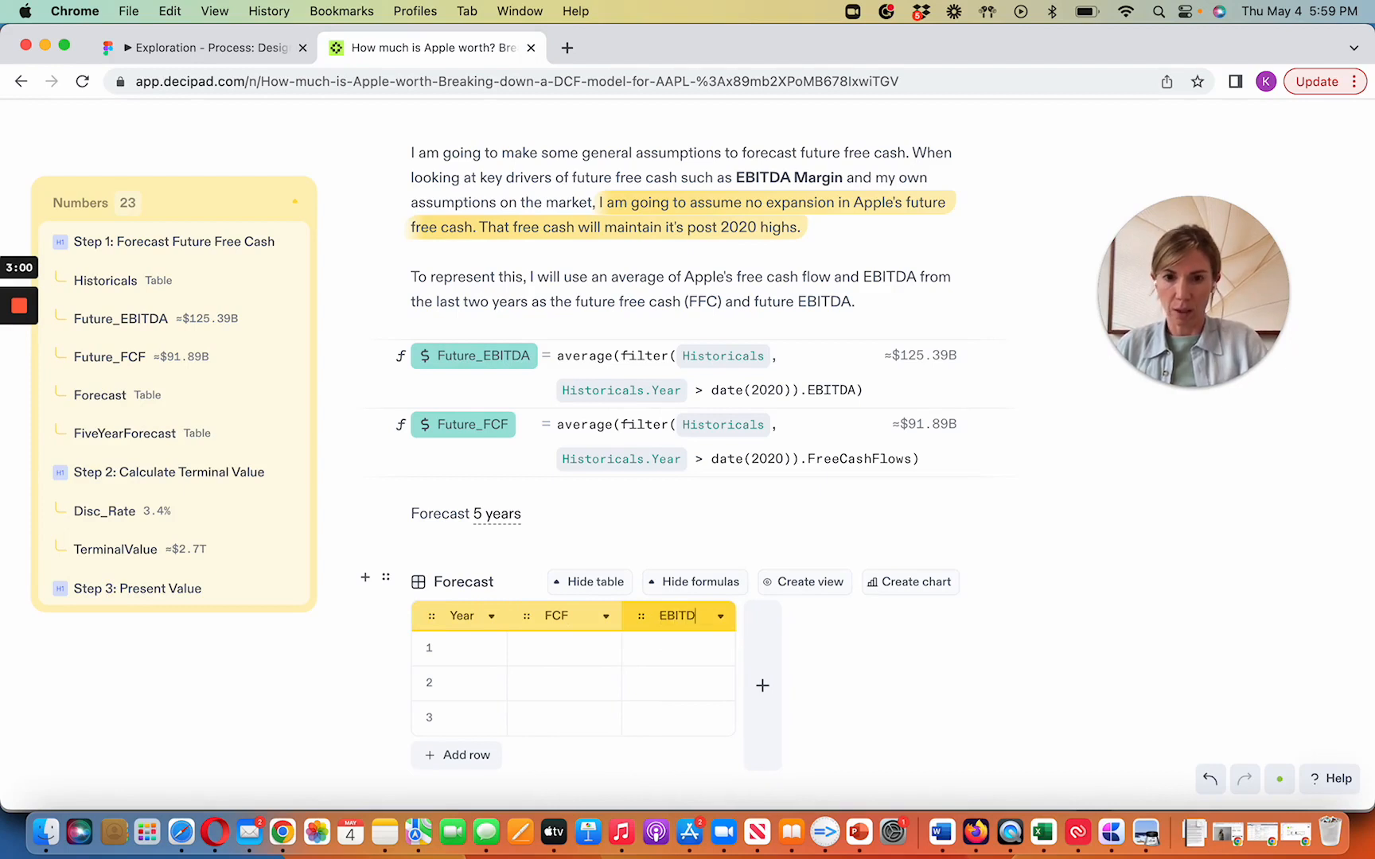
pyautogui.click(501, 654)
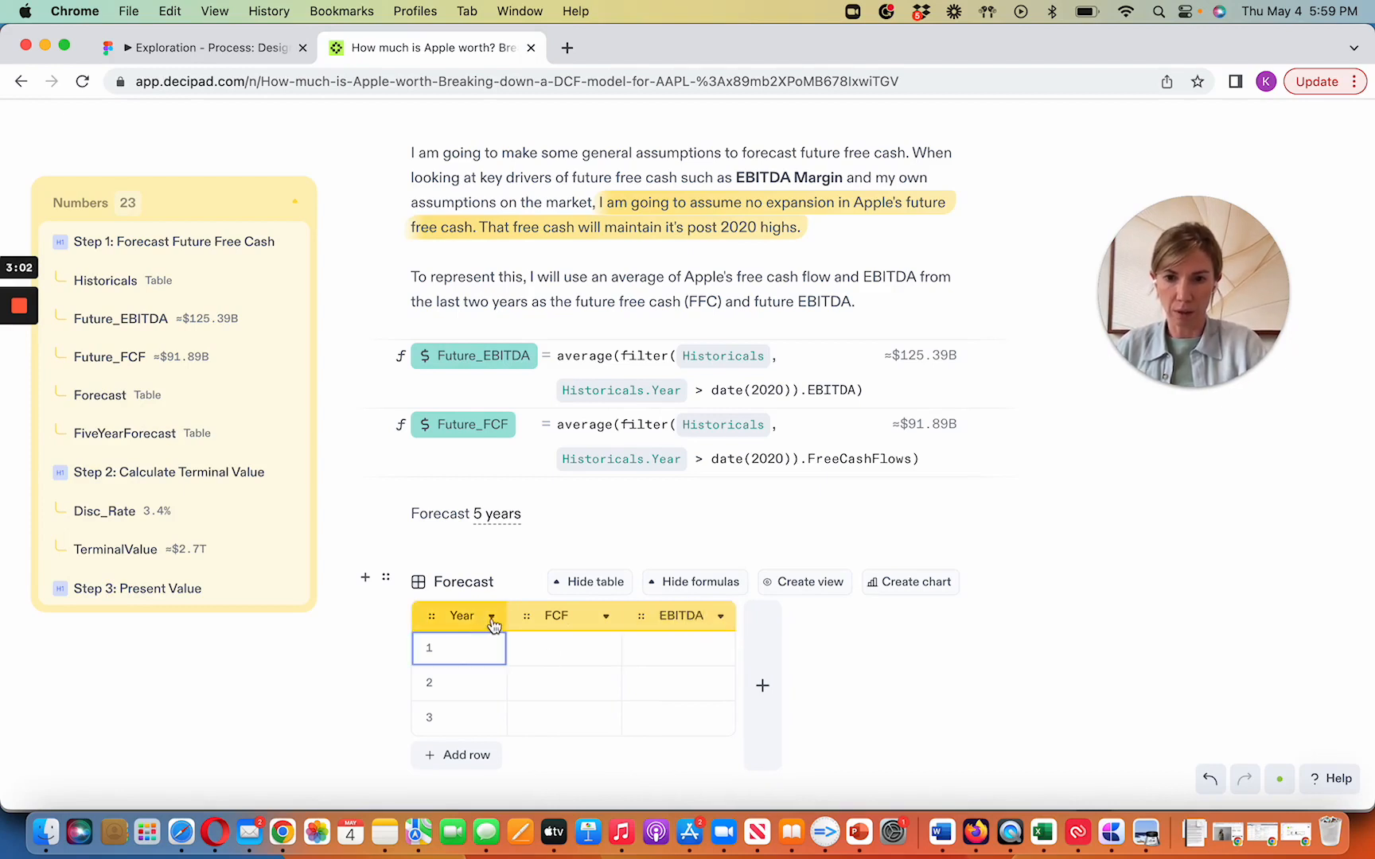
# Change the Forecast table's Year column to a date series and enter 2023 as its first year.
pyautogui.click(491, 617)
pyautogui.moveTo(604, 657)
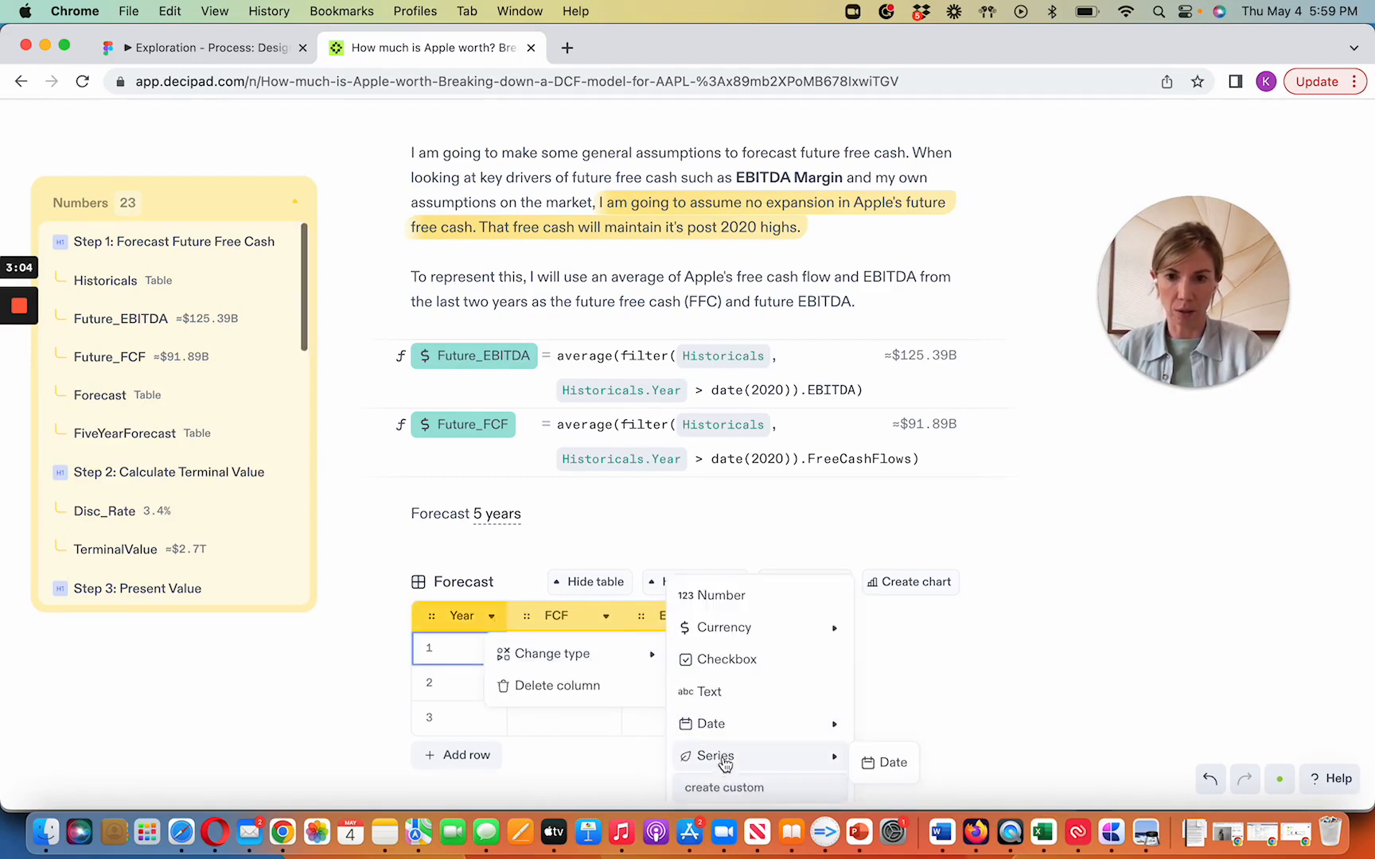
pyautogui.click(883, 762)
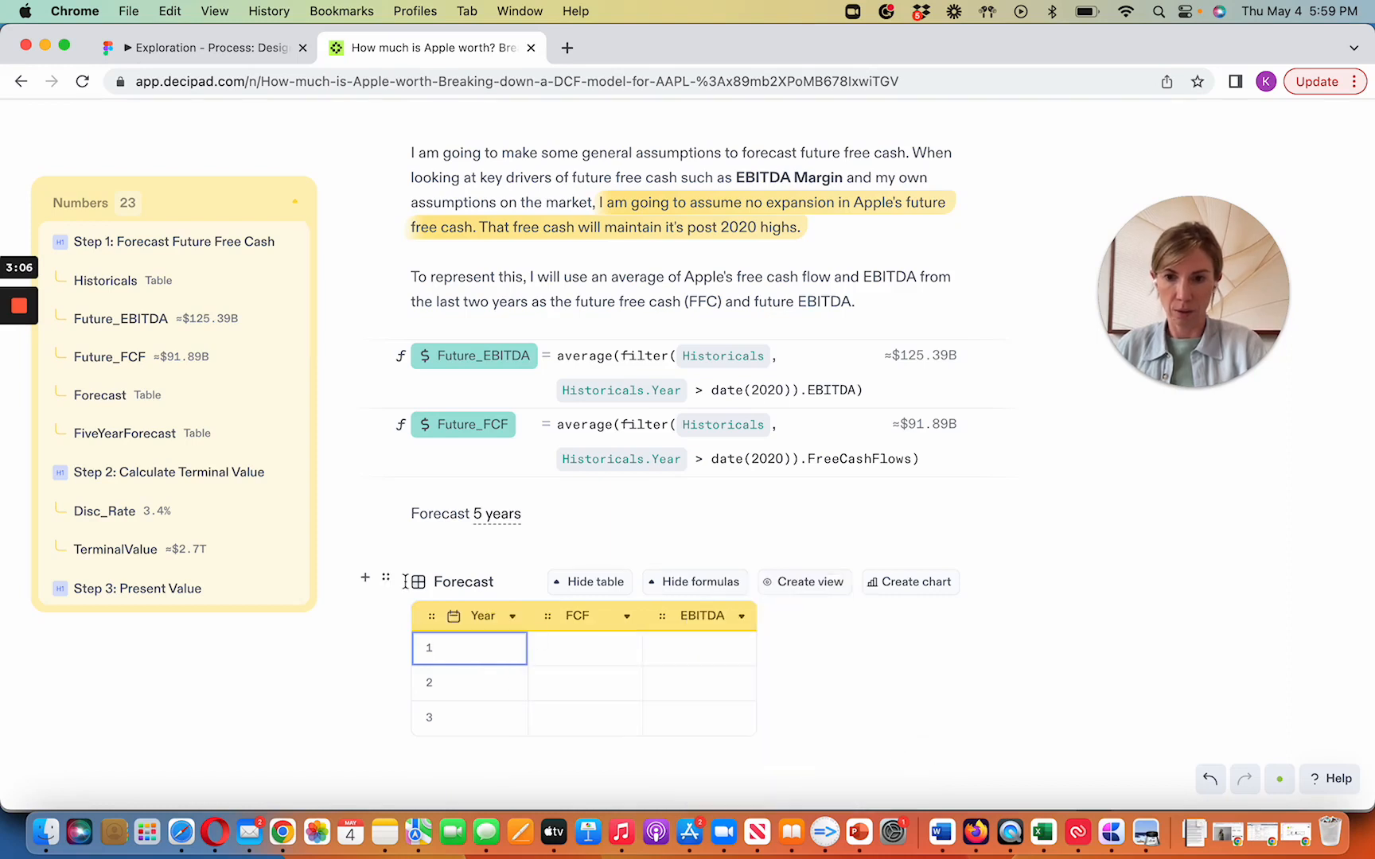
pyautogui.click(461, 659)
pyautogui.write('2023')
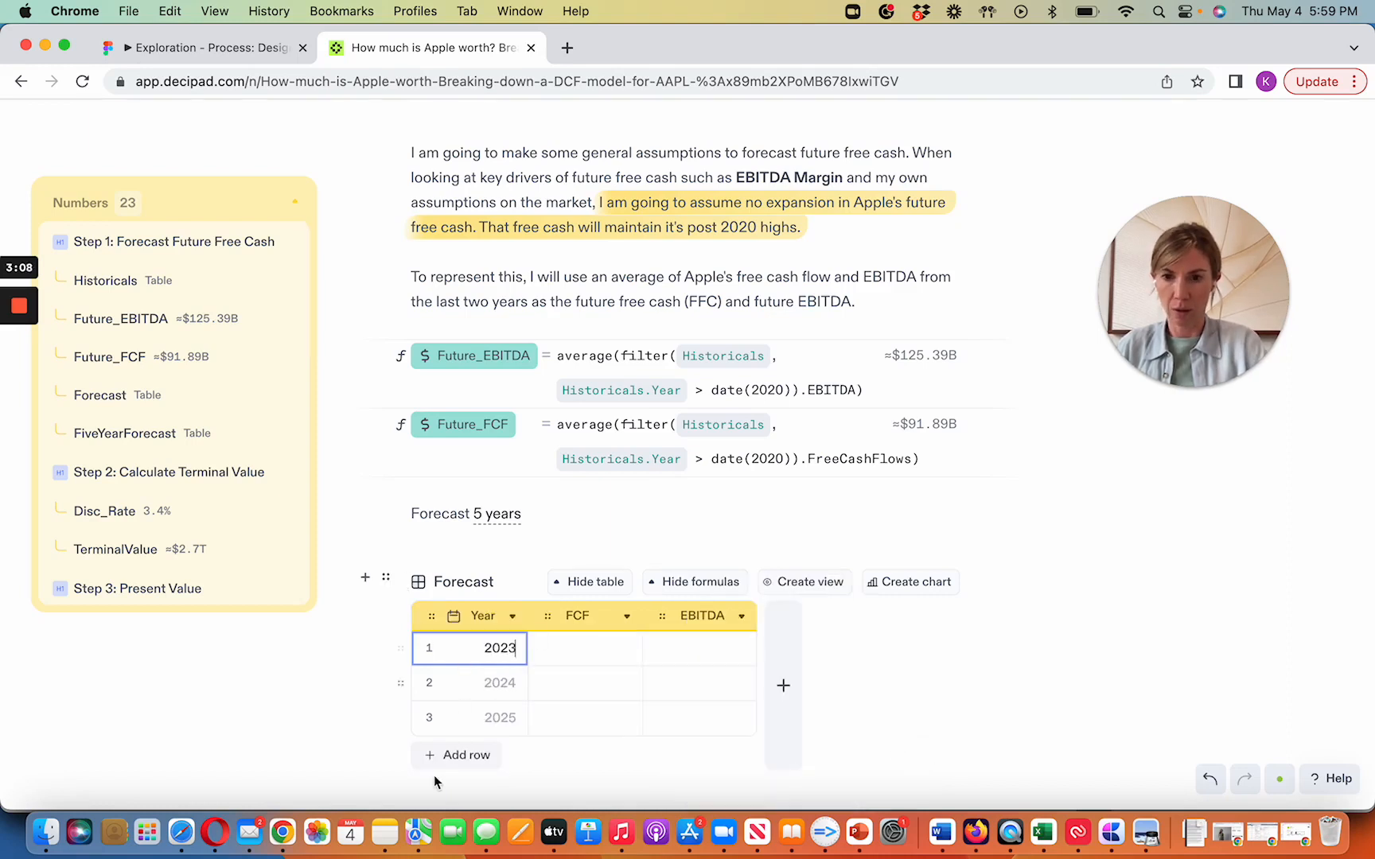
# Add two rows to the Forecast table so that the Year series runs through 2027.
pyautogui.click(447, 754)
pyautogui.click(455, 789)
pyautogui.scroll(-2, 497, 694)
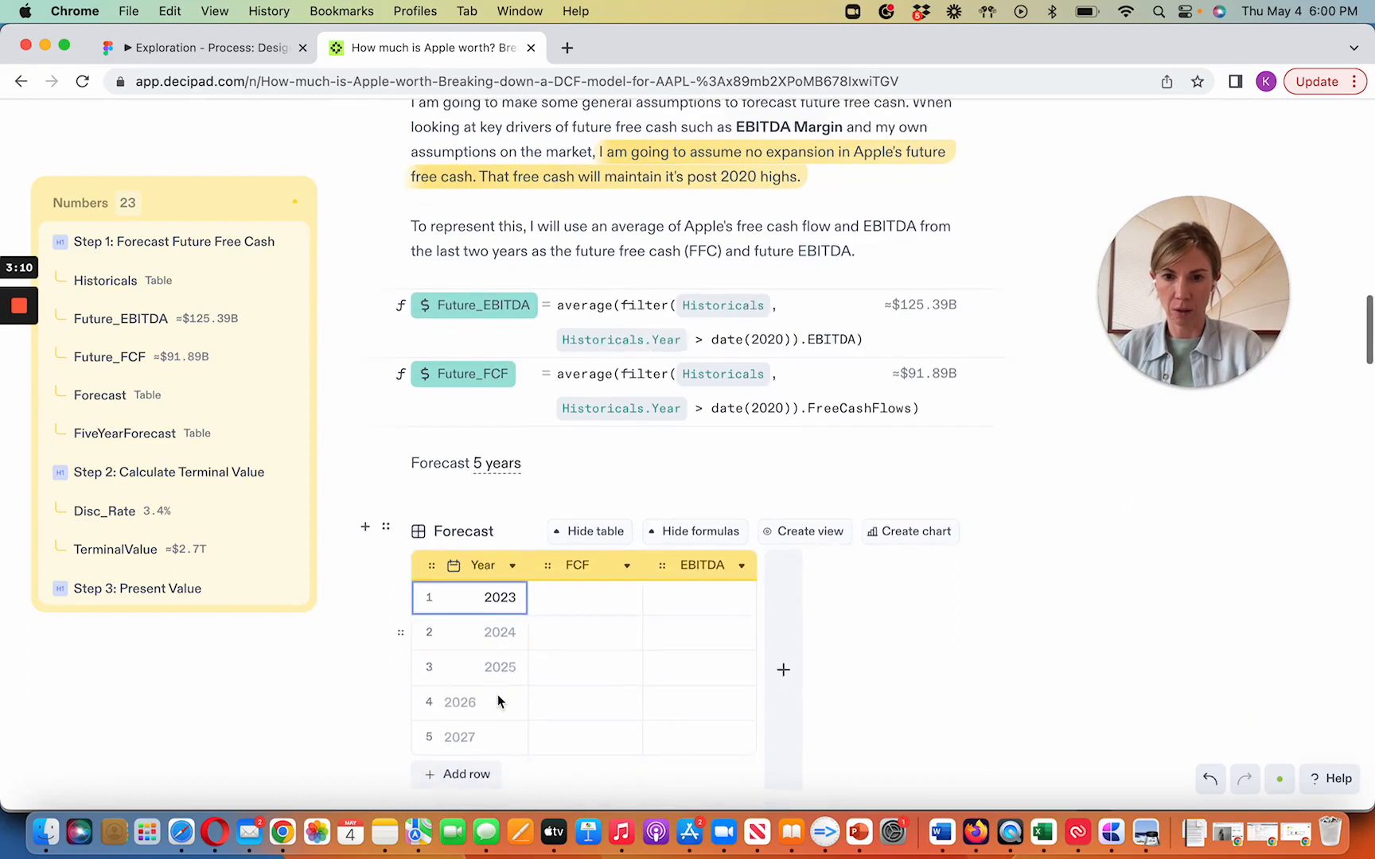
# Make FCF a formula column in the Forecast table equal to Future_FCF.
pyautogui.click(593, 570)
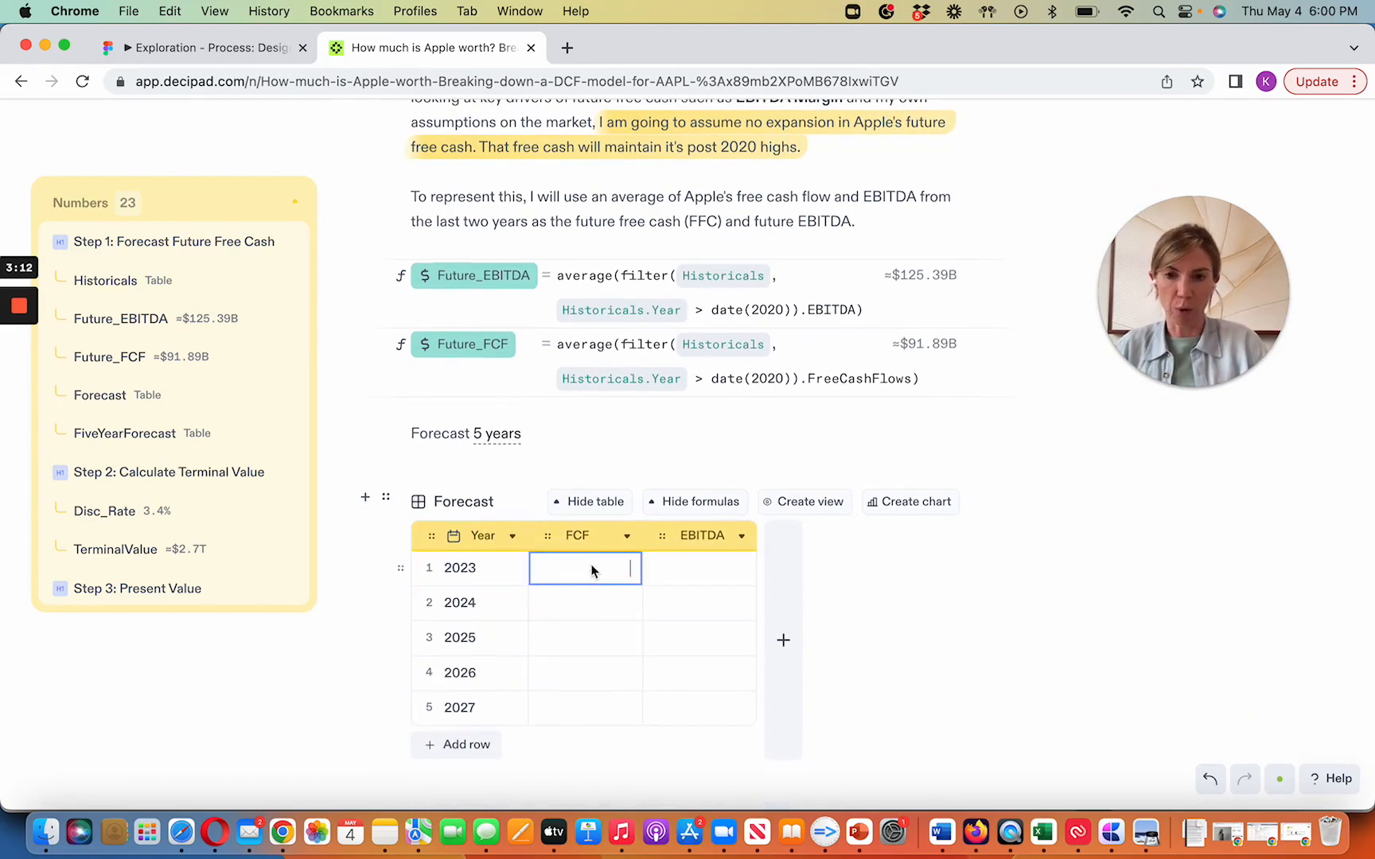
pyautogui.write('=')
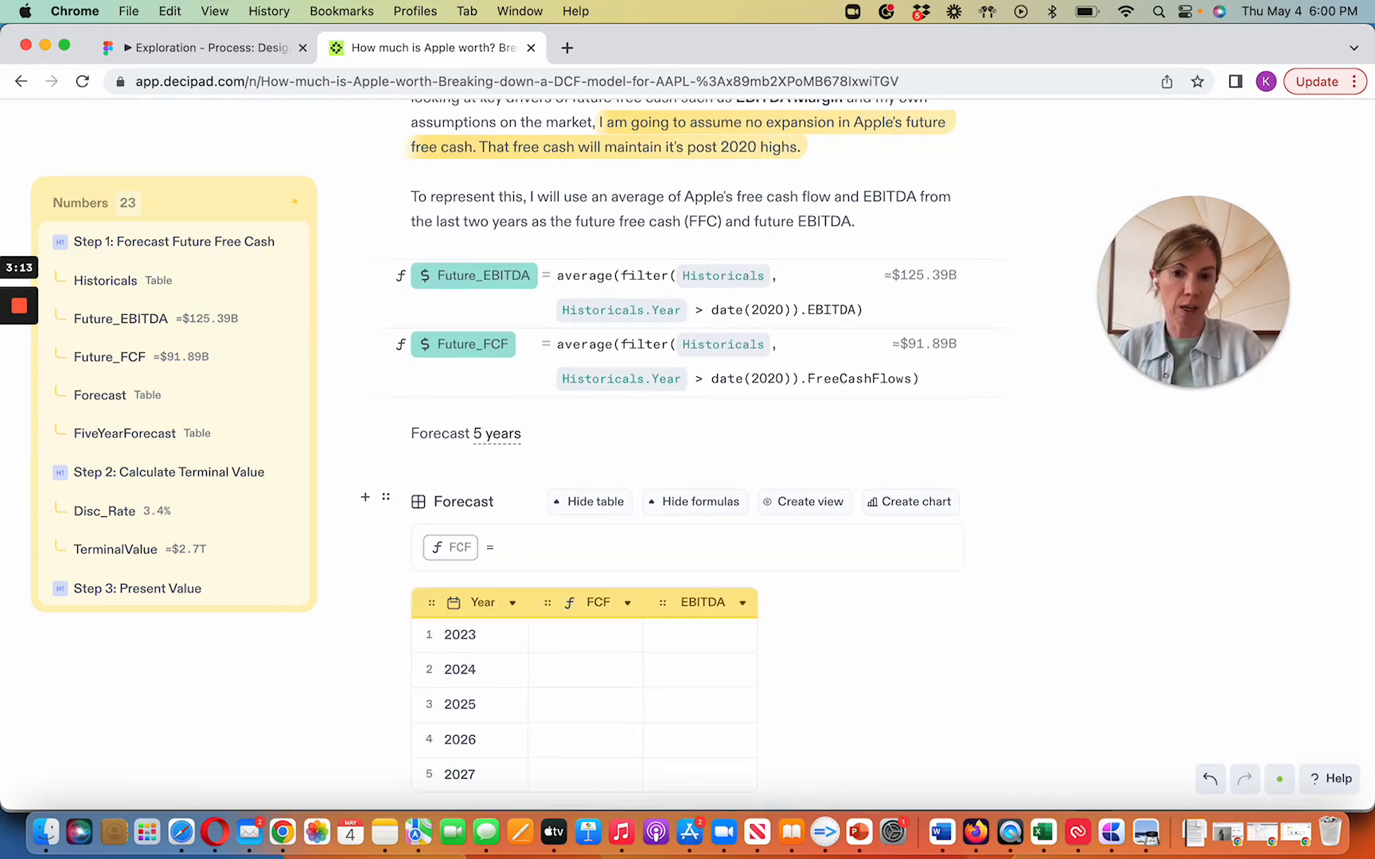
pyautogui.scroll(-1, 764, 637)
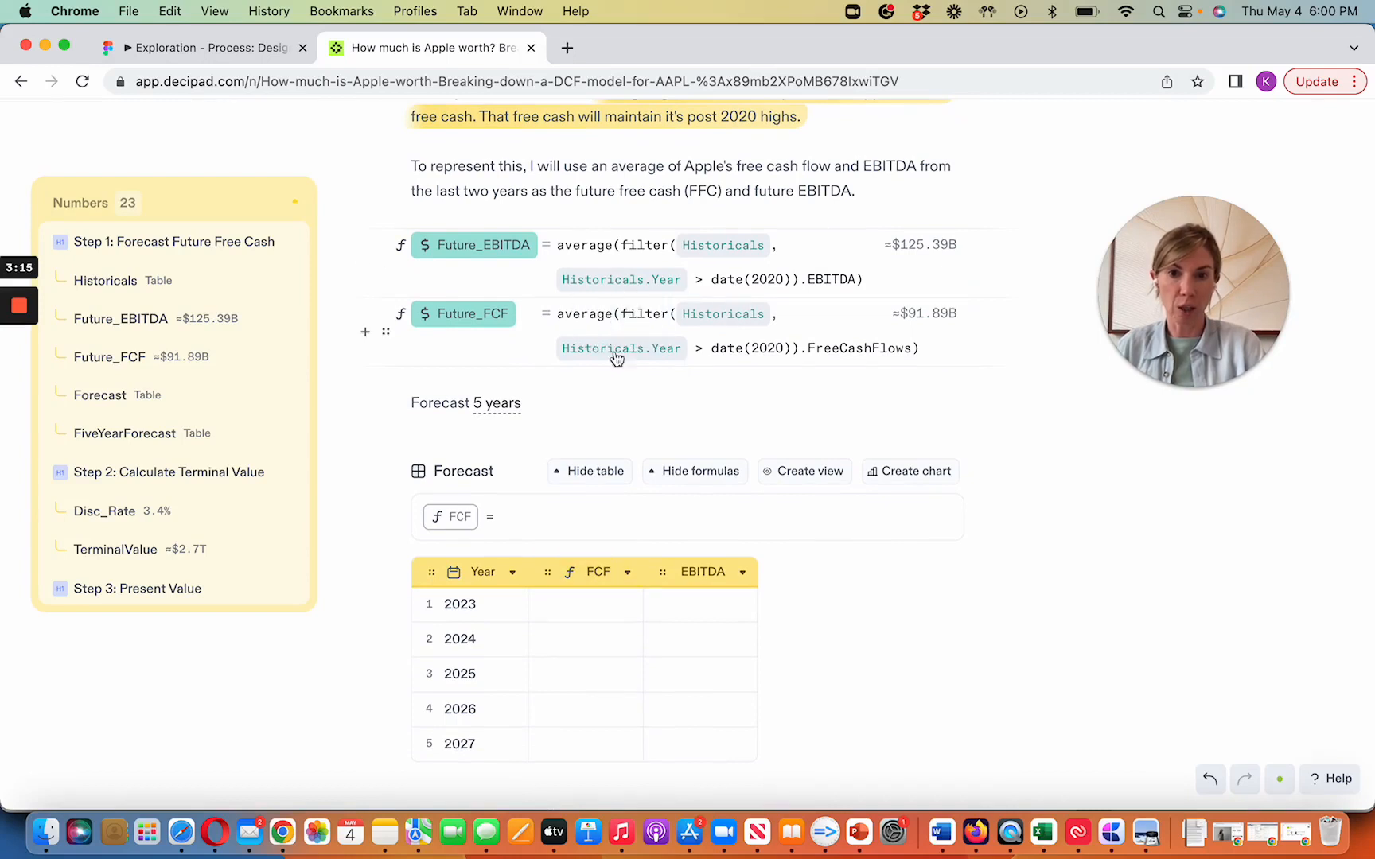
pyautogui.write('fut')
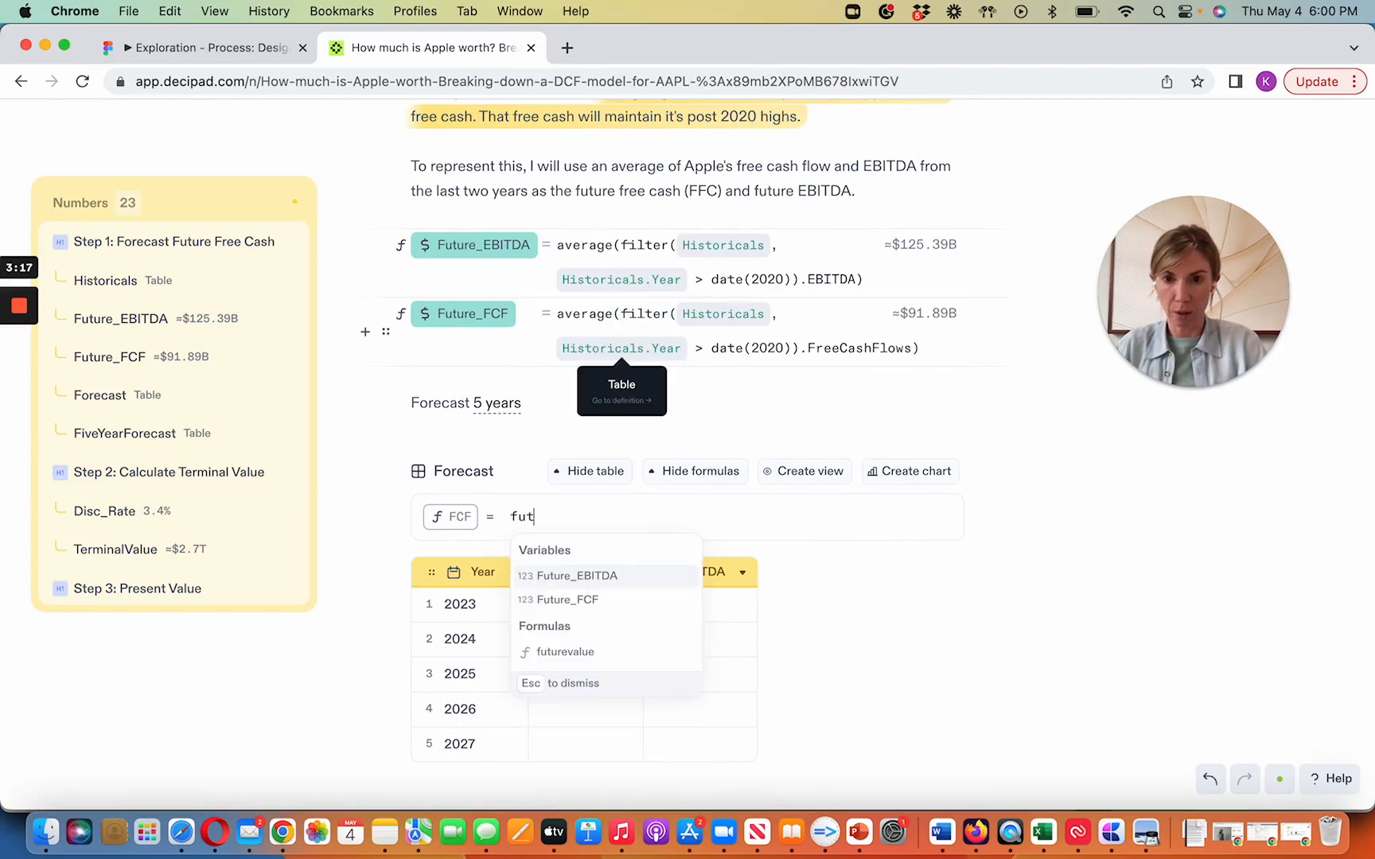
pyautogui.click(601, 601)
# Make EBITDA a formula column in the Forecast table equal to Future_EBITDA.
pyautogui.click(677, 610)
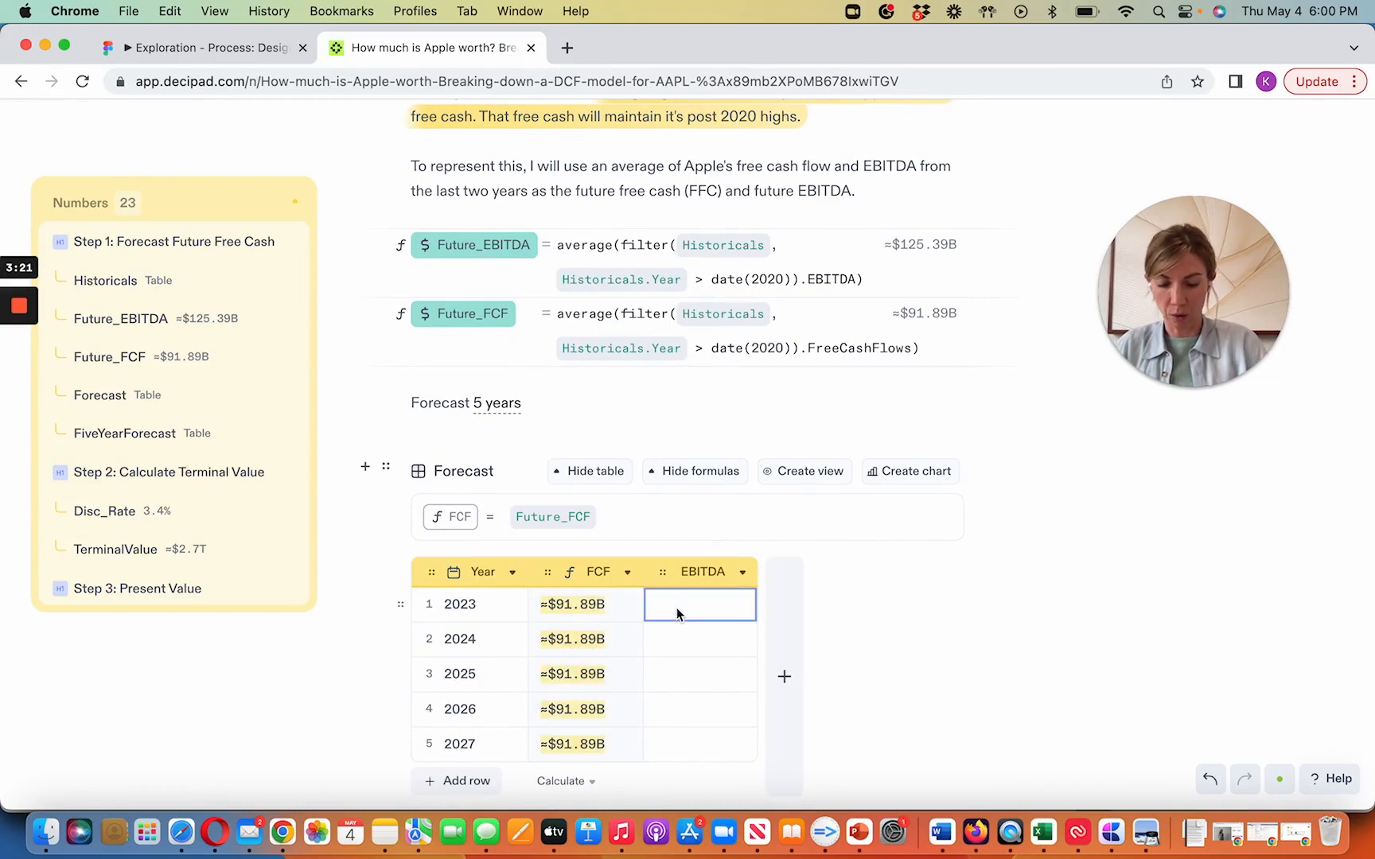
pyautogui.write('= ')
pyautogui.write('Fu')
pyautogui.click(645, 589)
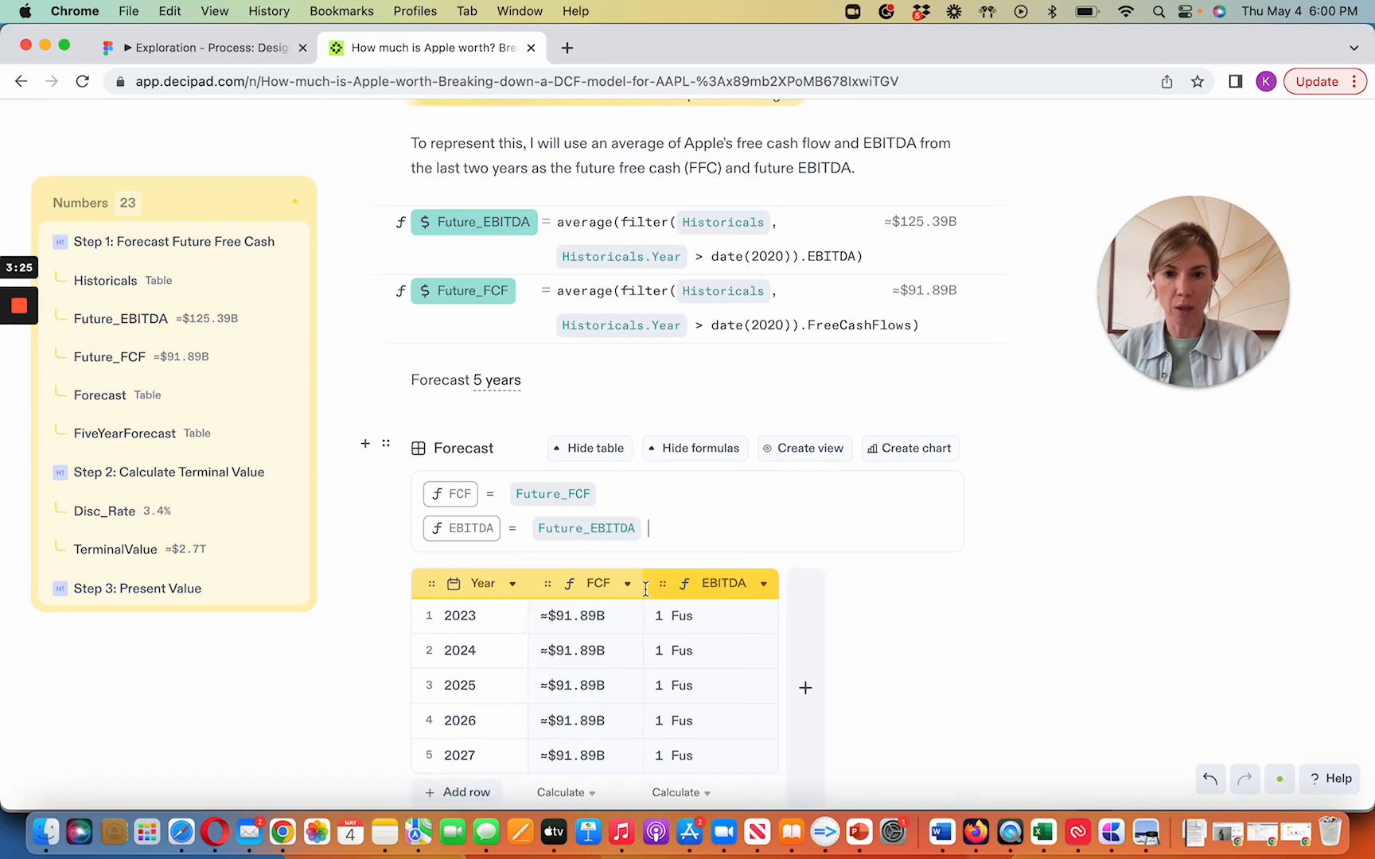
pyautogui.scroll(-1, 647, 582)
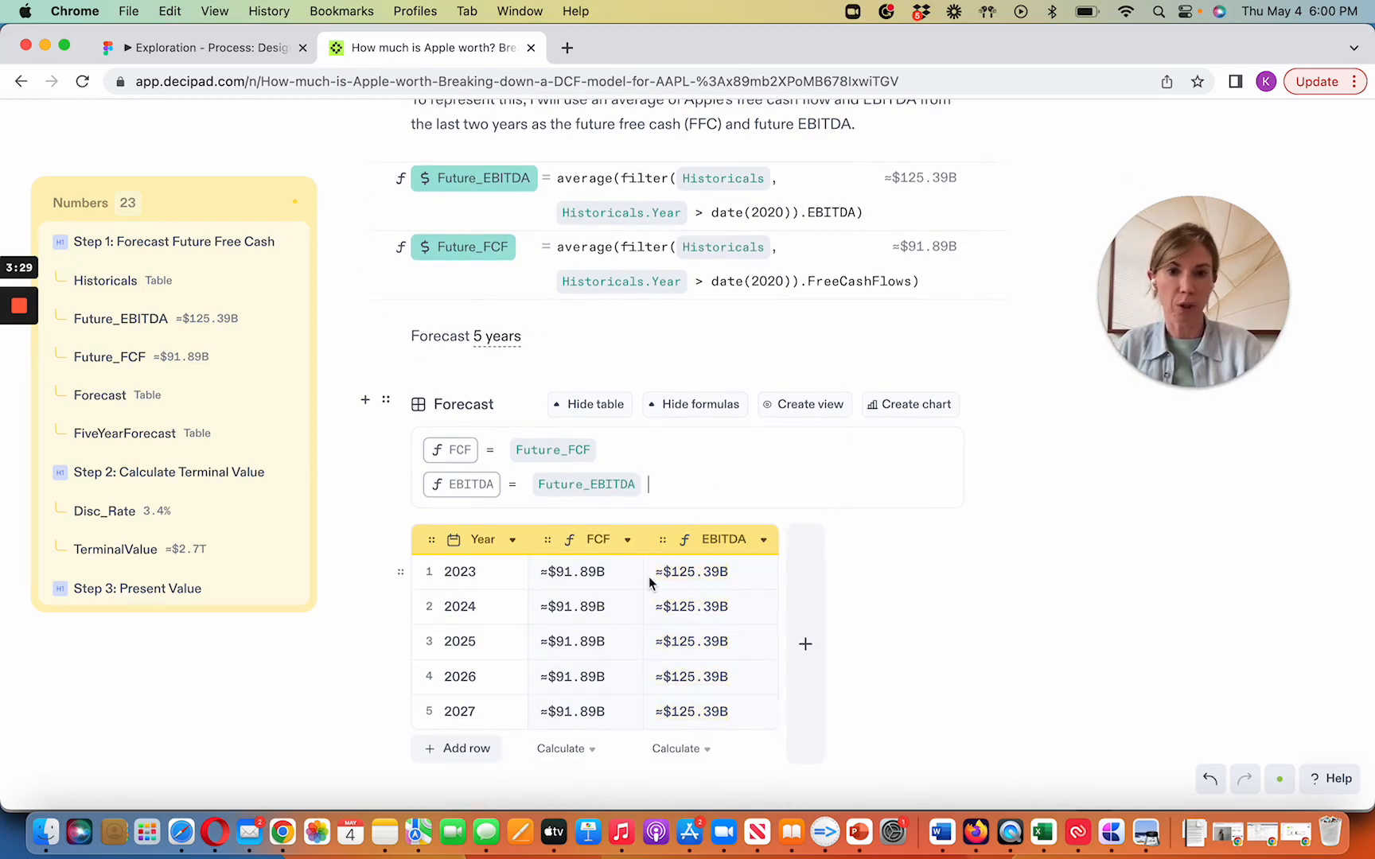
# Insert a slider between the "Forecast 5 years" line and the Forecast table.
pyautogui.click(564, 340)
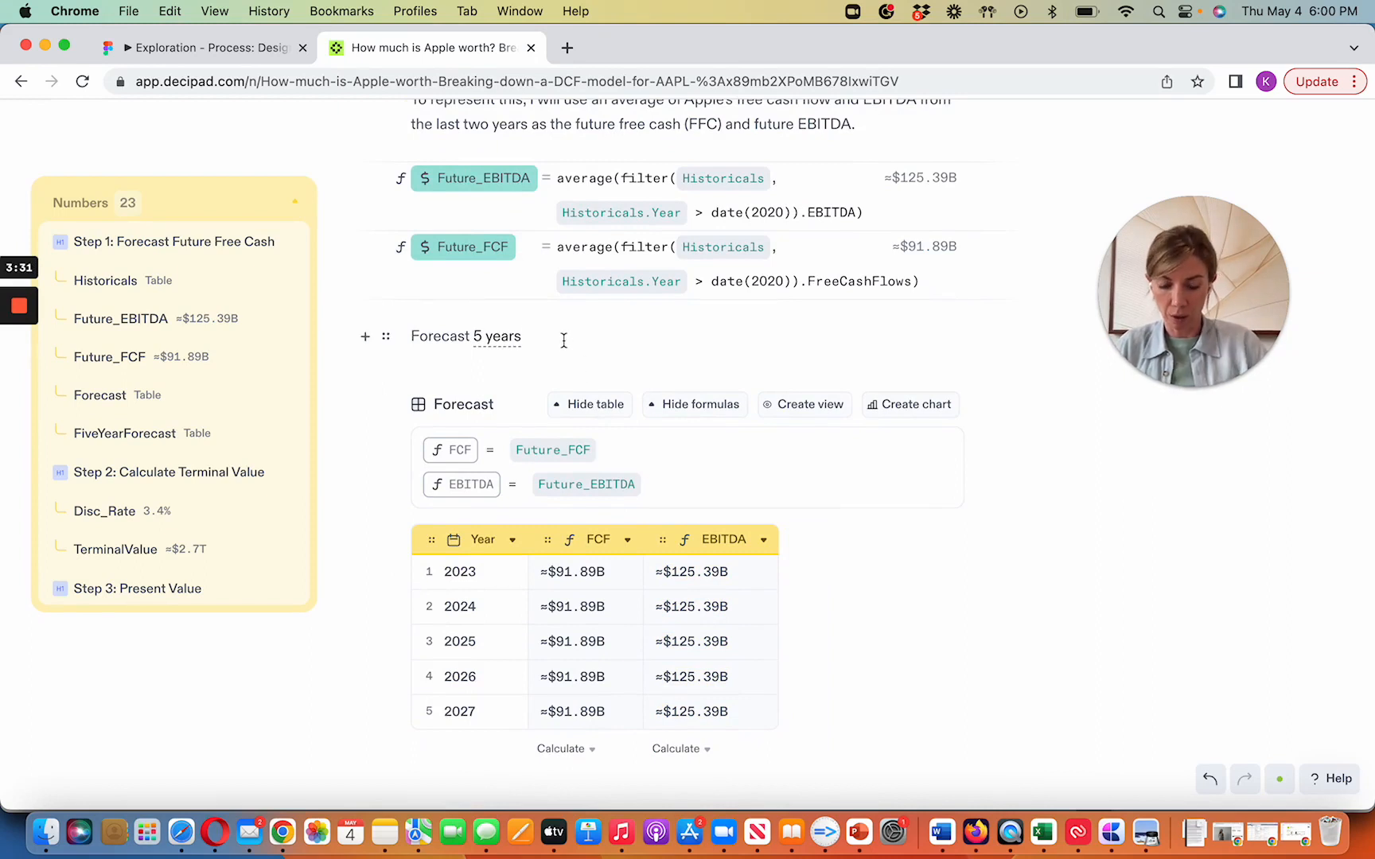
pyautogui.press('Return')
pyautogui.write('/')
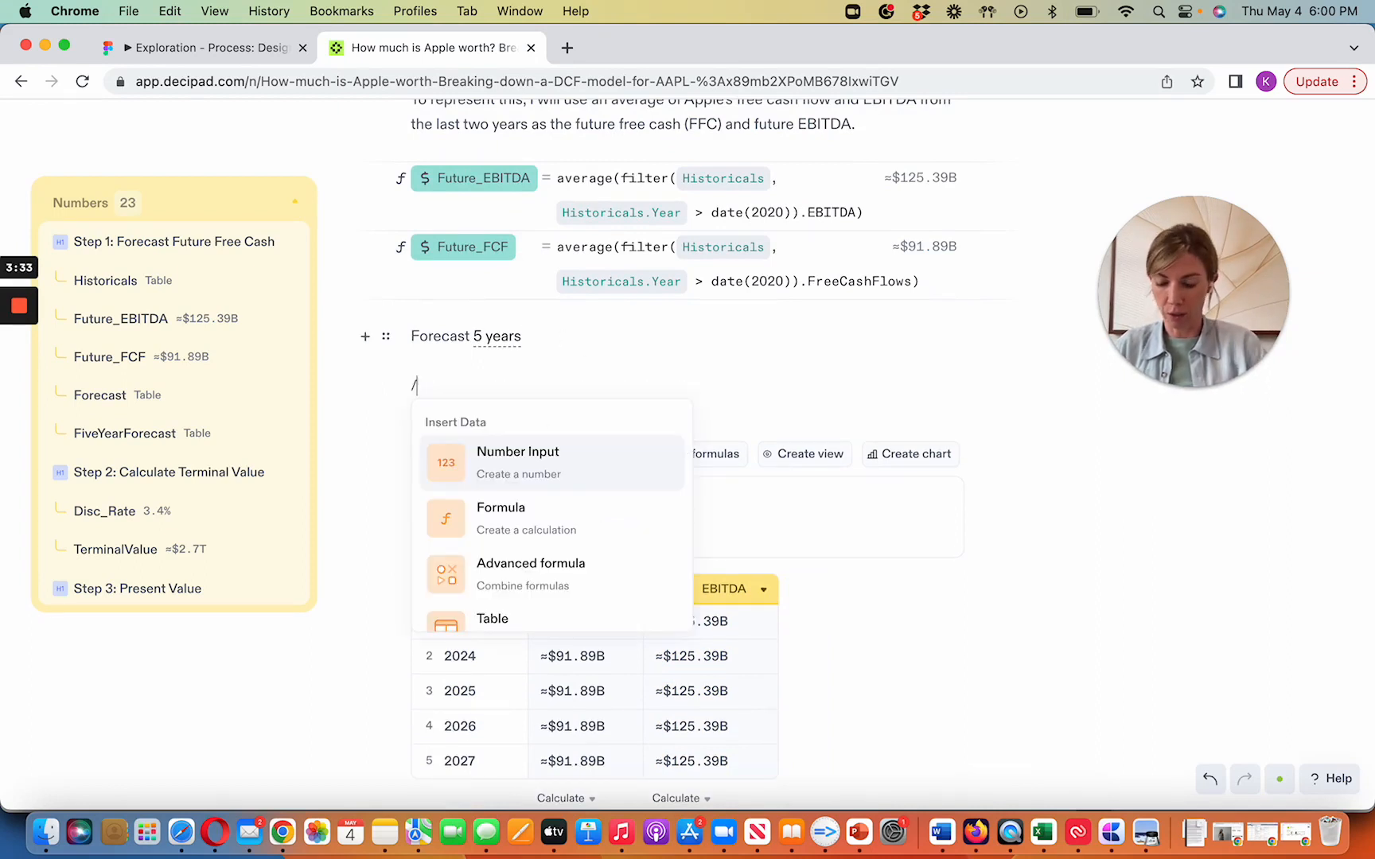
pyautogui.write('sl')
pyautogui.click(499, 464)
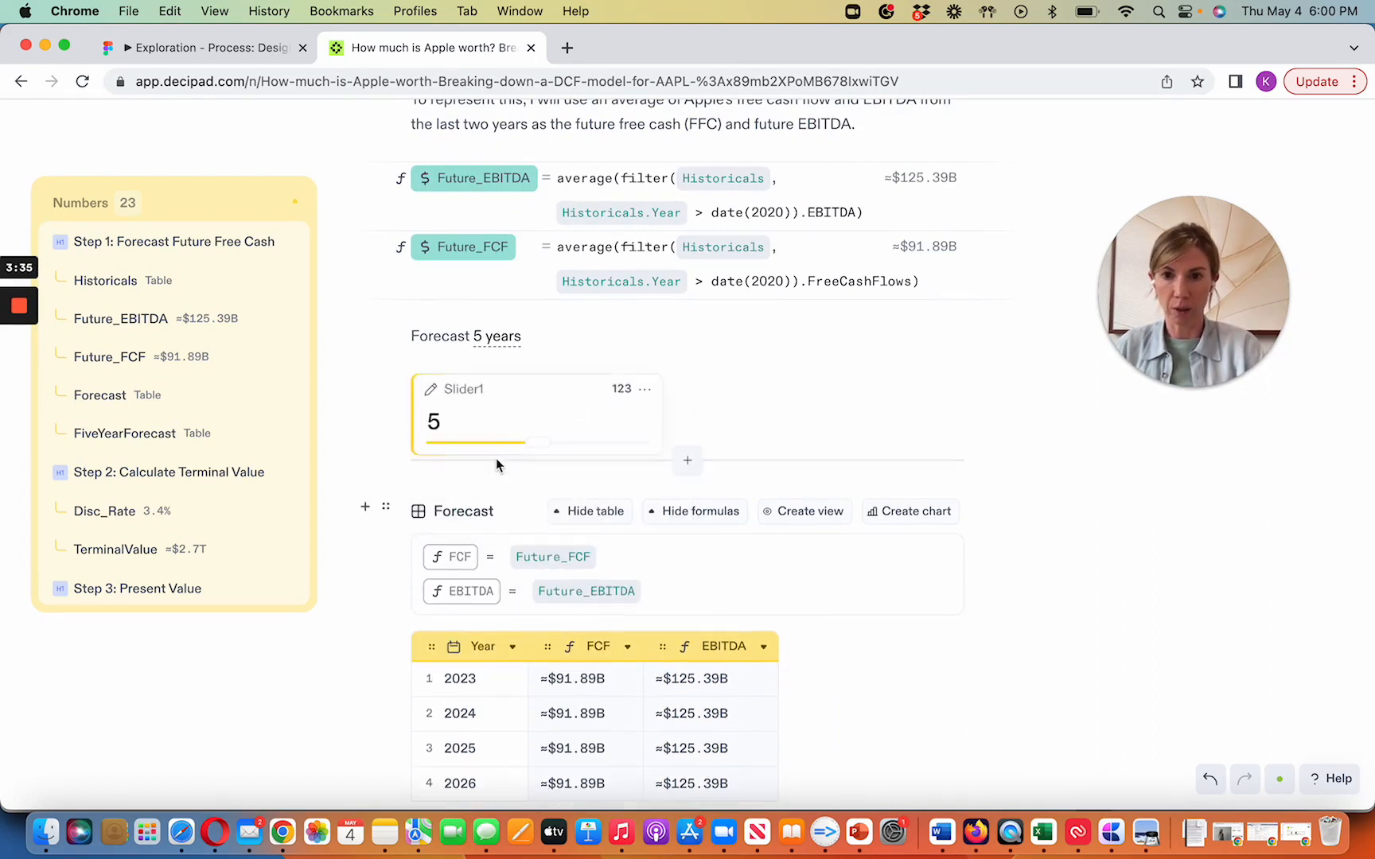
# Name the new slider Growth and set its value to 0%.
pyautogui.press('super+a')
pyautogui.write('Growth')
pyautogui.click(442, 426)
pyautogui.press('BackSpace')
pyautogui.write('0%')
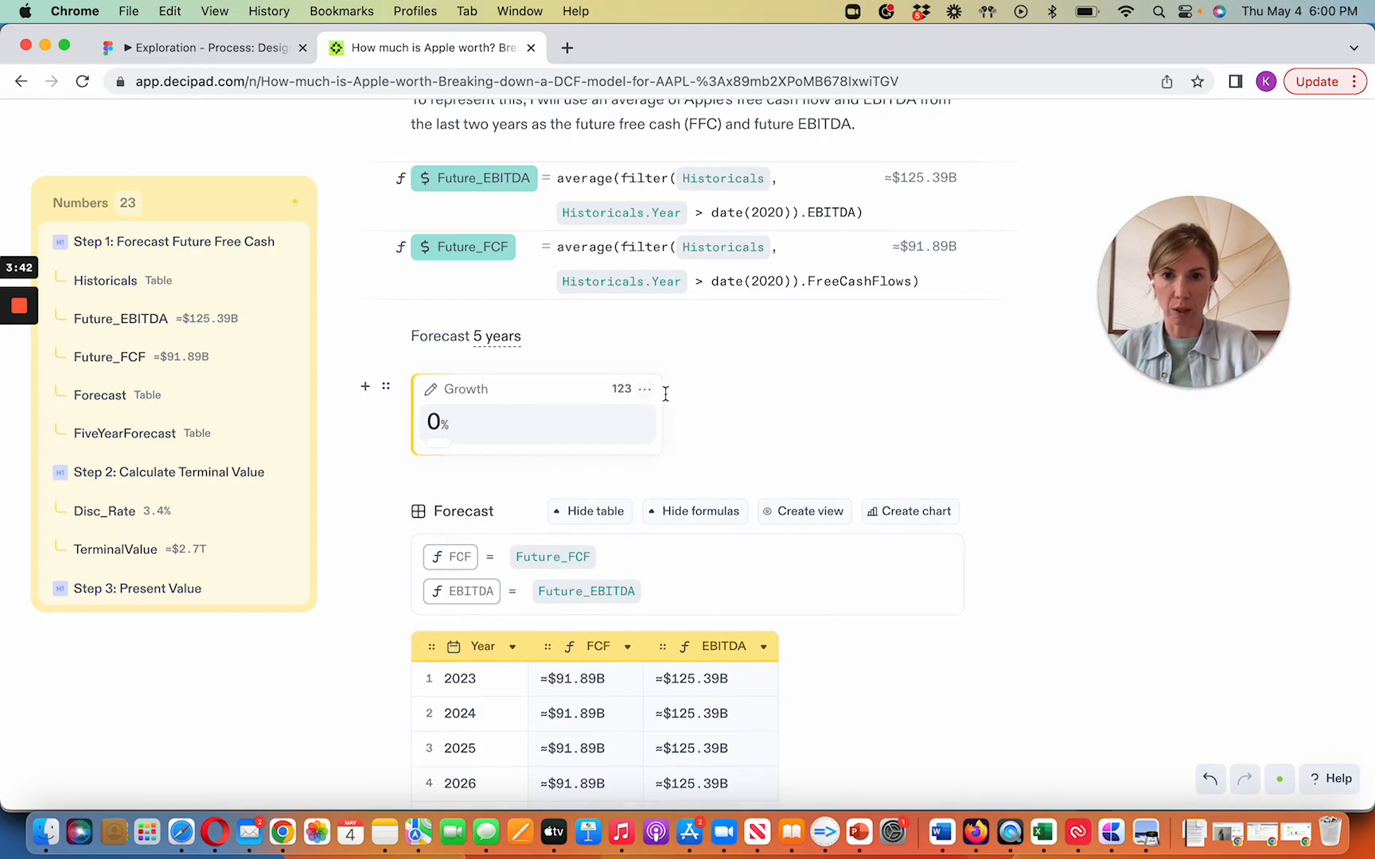
# Raise the maximum value in the Growth slider's settings.
pyautogui.click(644, 389)
pyautogui.click(737, 450)
pyautogui.write('0')
pyautogui.click(720, 589)
# Append + Growth to the Forecast table's FCF and EBITDA formulas and move the Growth slider to 21%.
pyautogui.click(646, 549)
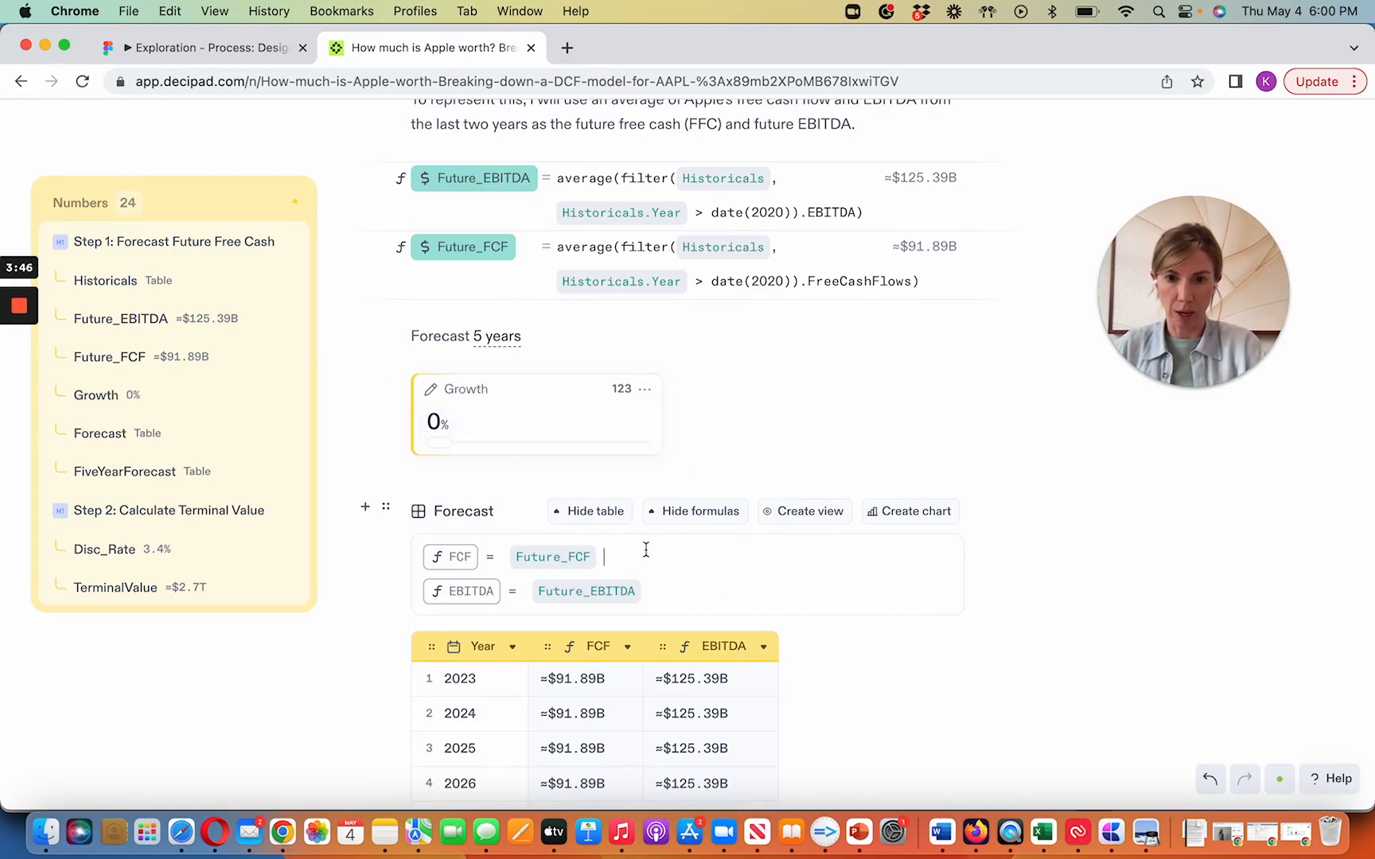
pyautogui.write('+ Gr')
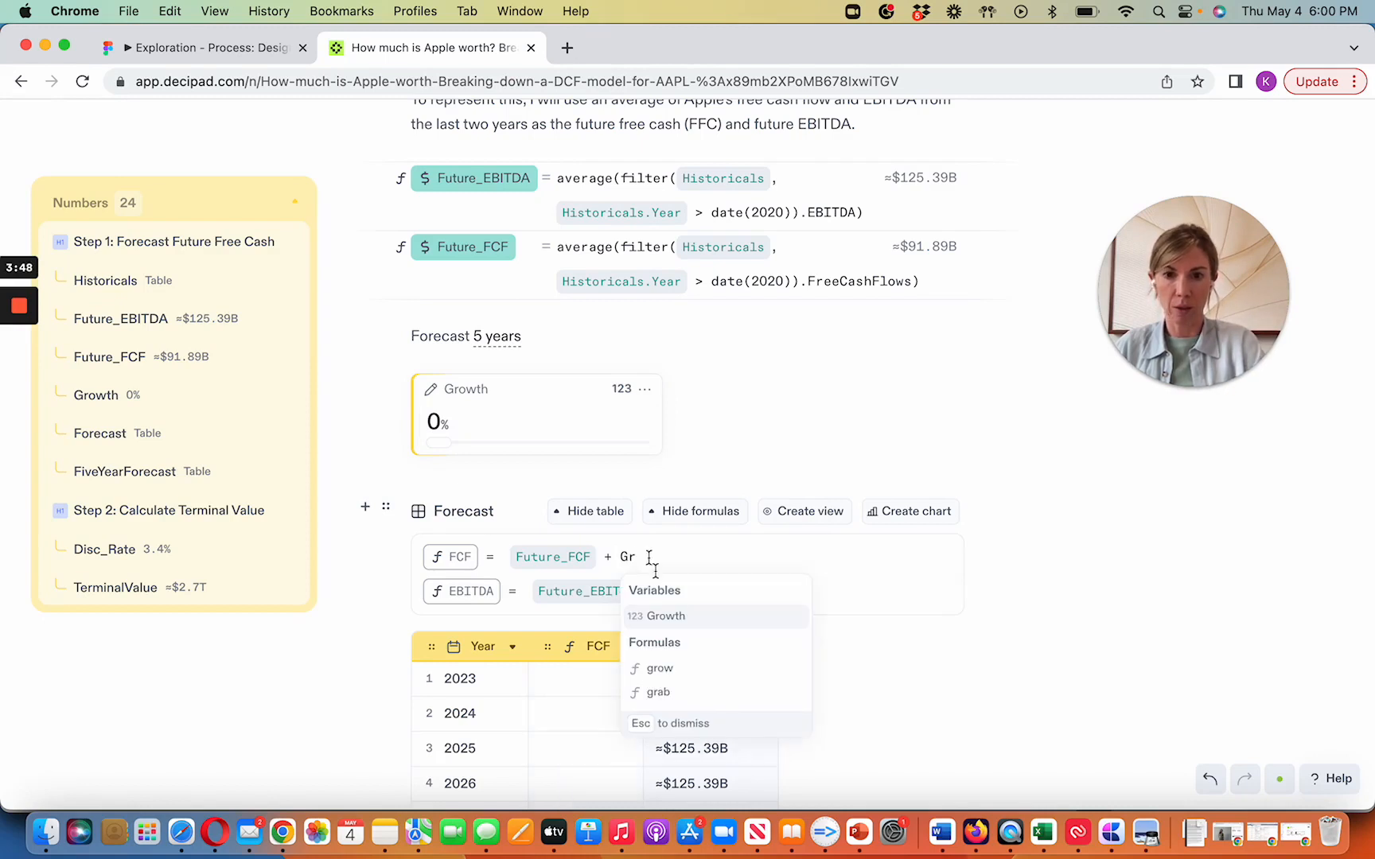
pyautogui.click(676, 617)
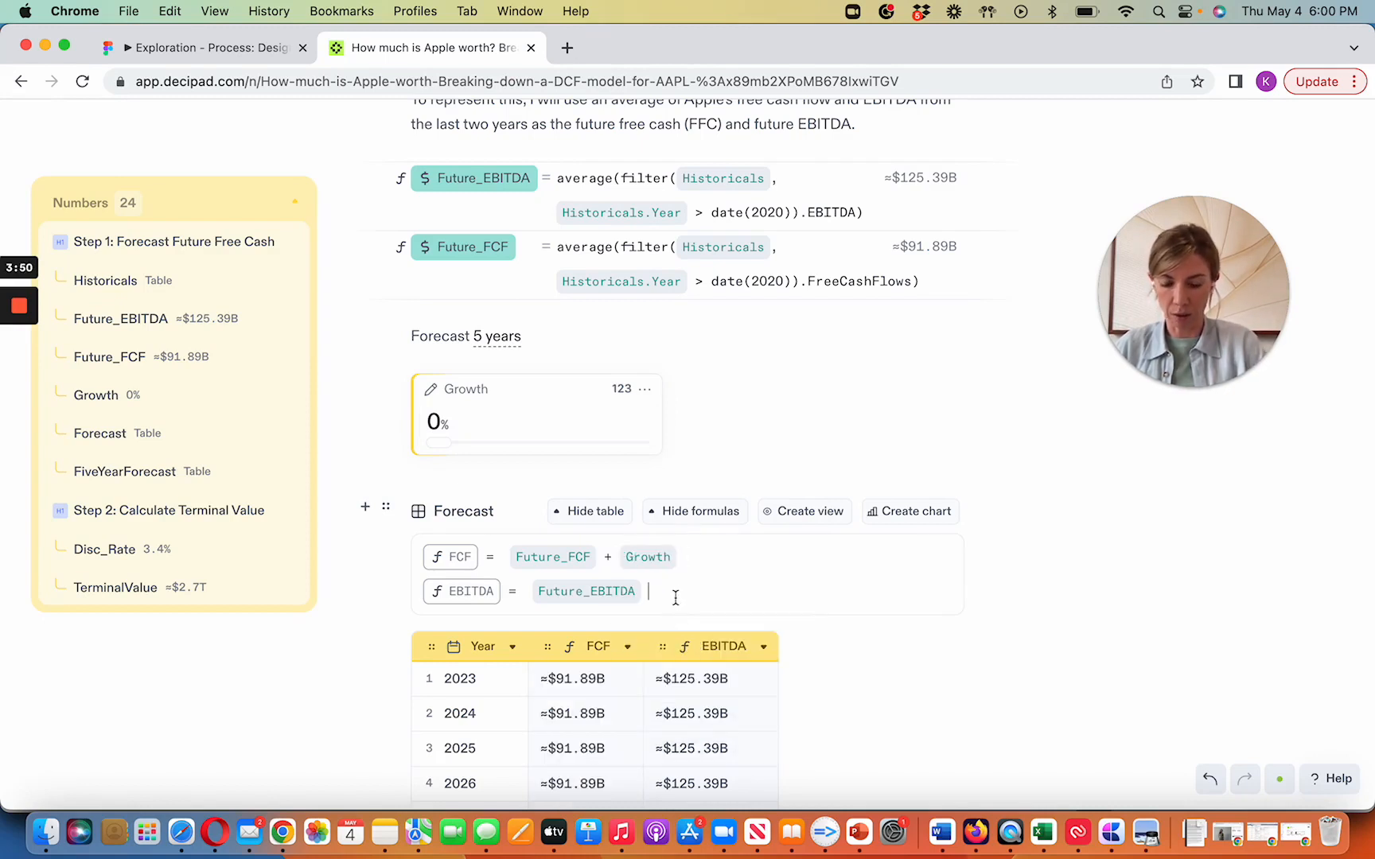
pyautogui.write('+ Growth')
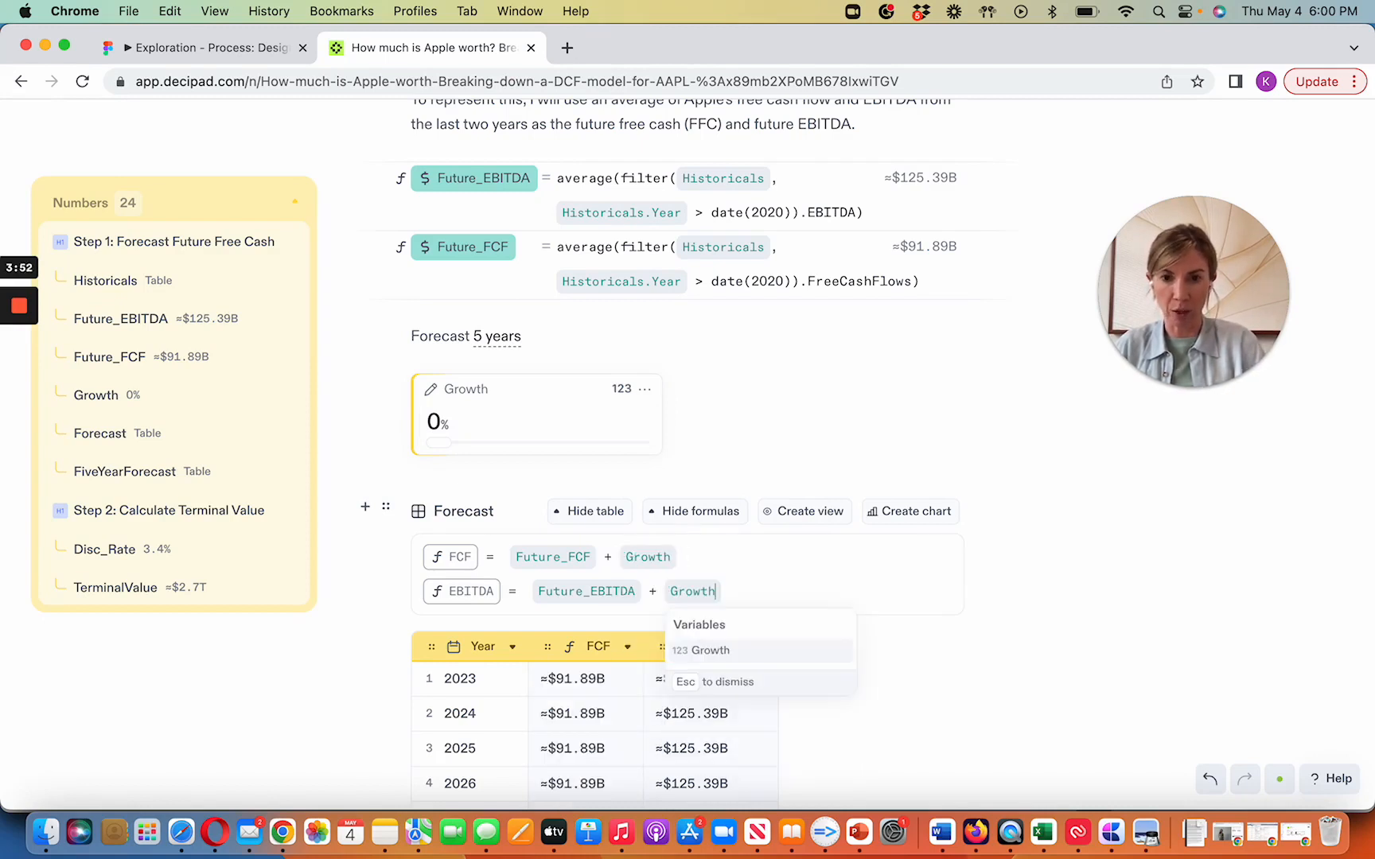
pyautogui.click(683, 557)
pyautogui.scroll(-2, 682, 557)
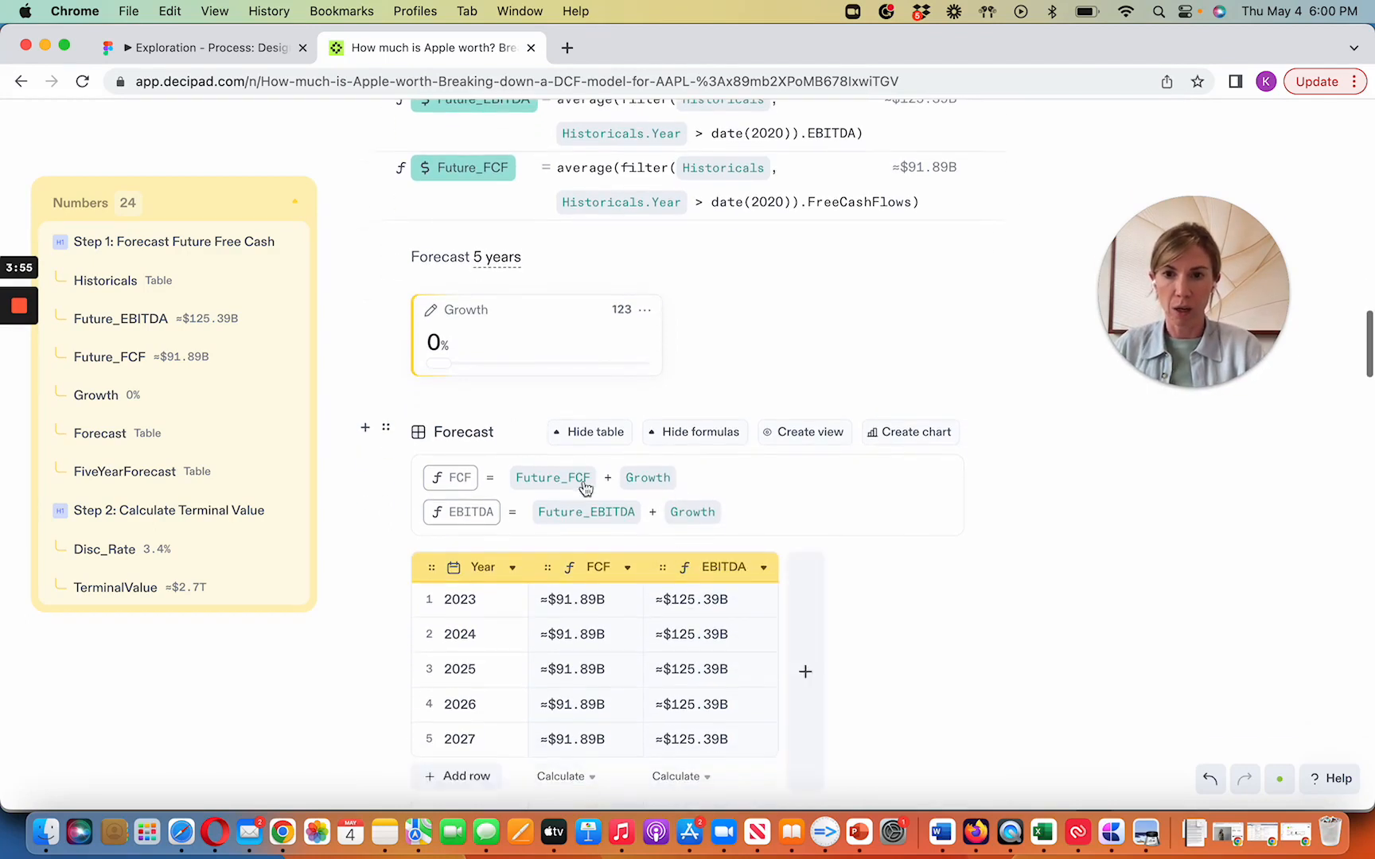
pyautogui.moveTo(443, 363); pyautogui.dragTo(476, 367)
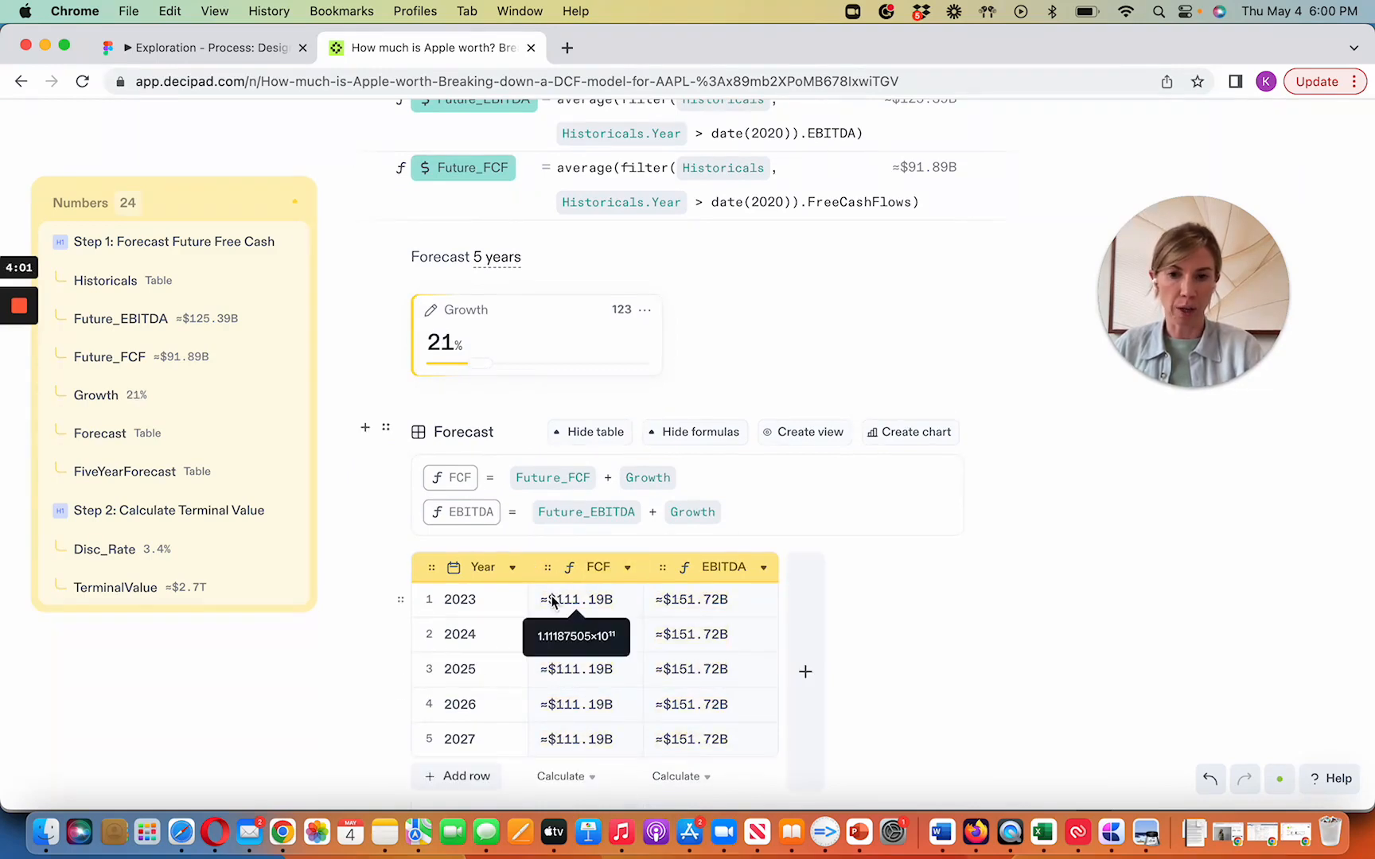
# Wrap Future_FCF in the previous function so the FCF formula reads previous(Future_FCF) + Growth.
pyautogui.click(508, 475)
pyautogui.write('previous ')
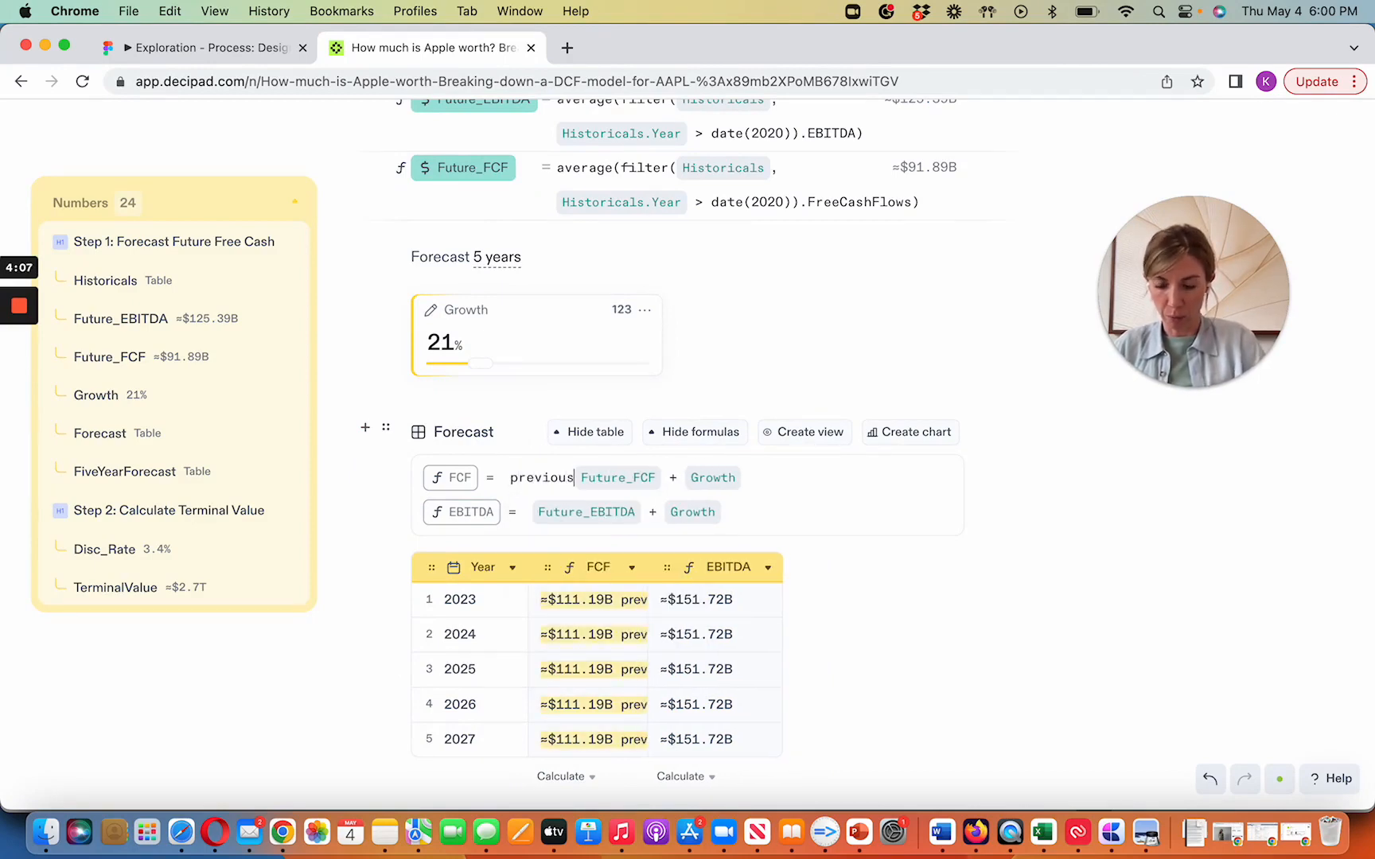
pyautogui.write('(')
pyautogui.click(669, 477)
pyautogui.write(')')
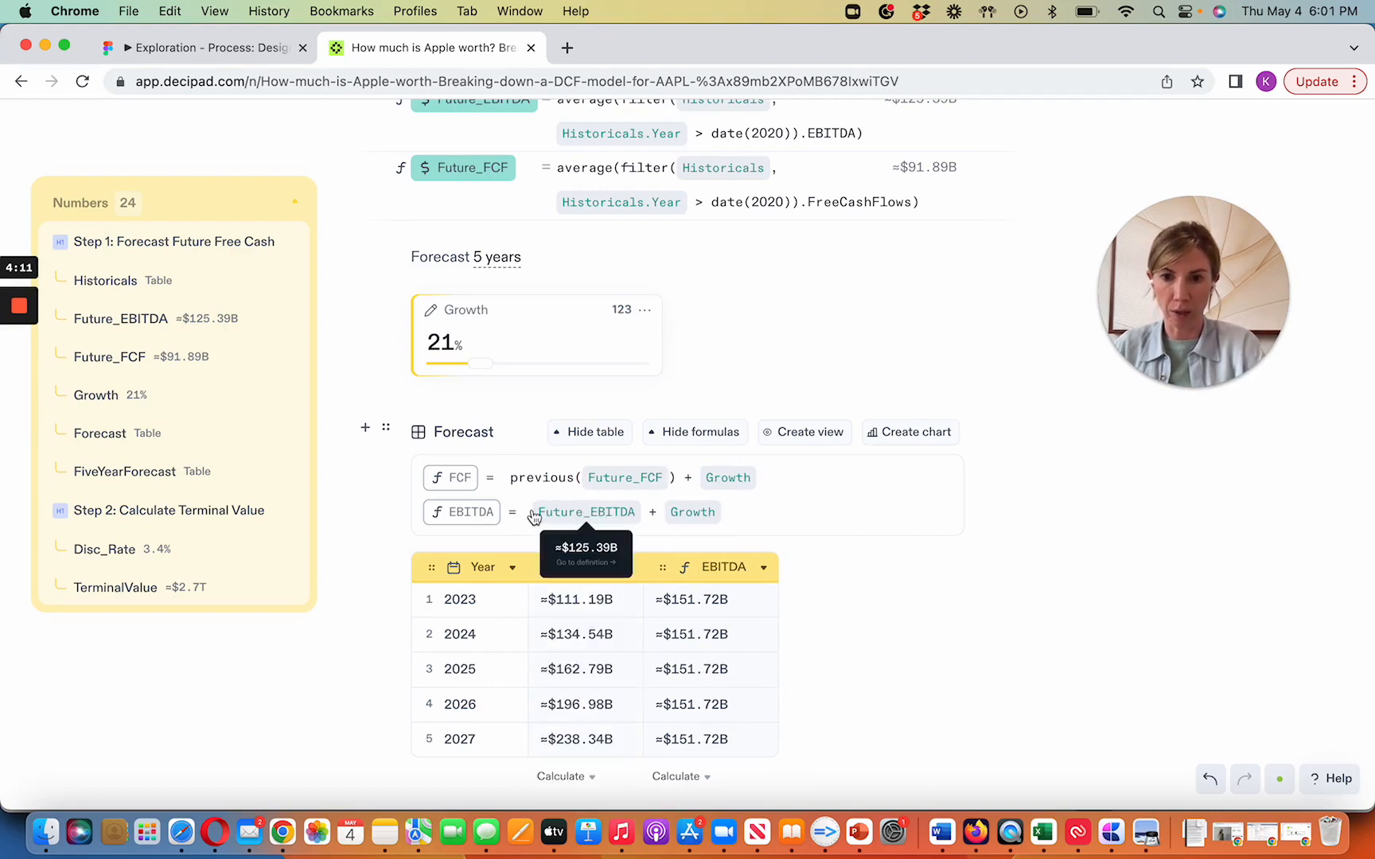
# Change the EBITDA formula to previous(Future_EBITDA) + Growth and lower the Growth slider to its minimum.
pyautogui.click(533, 516)
pyautogui.press('Left')
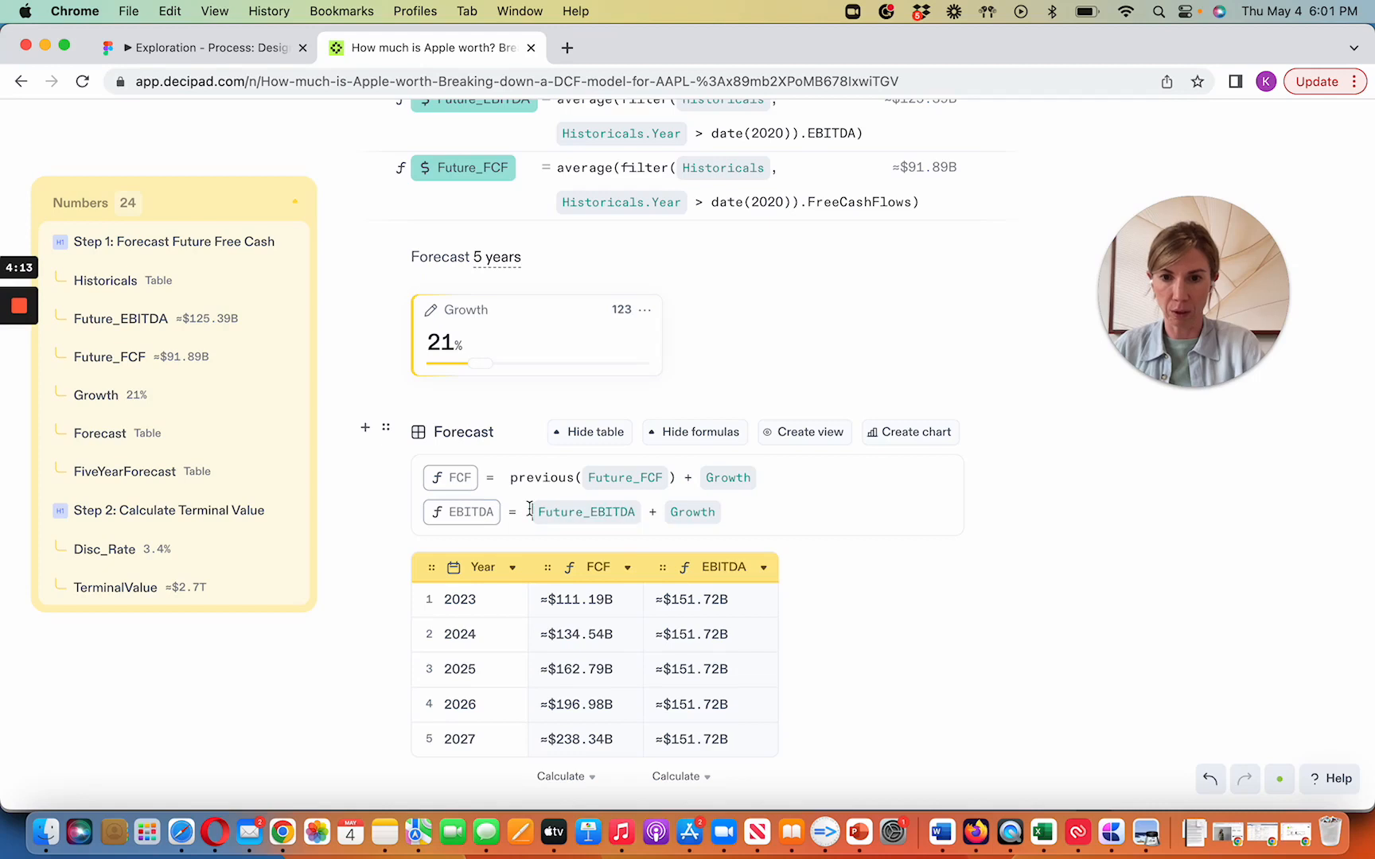
pyautogui.write('previous(')
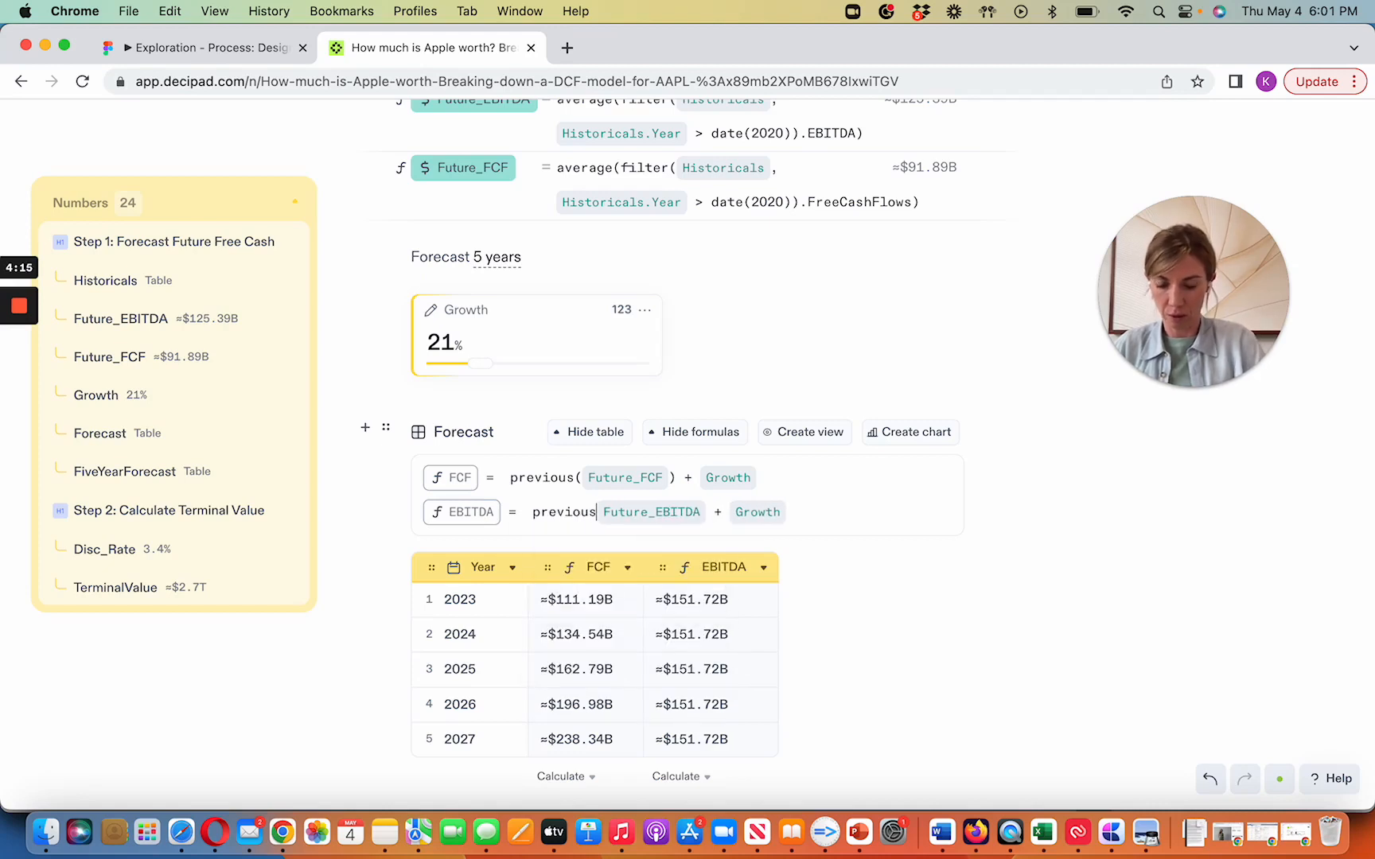
pyautogui.click(717, 514)
pyautogui.write(')')
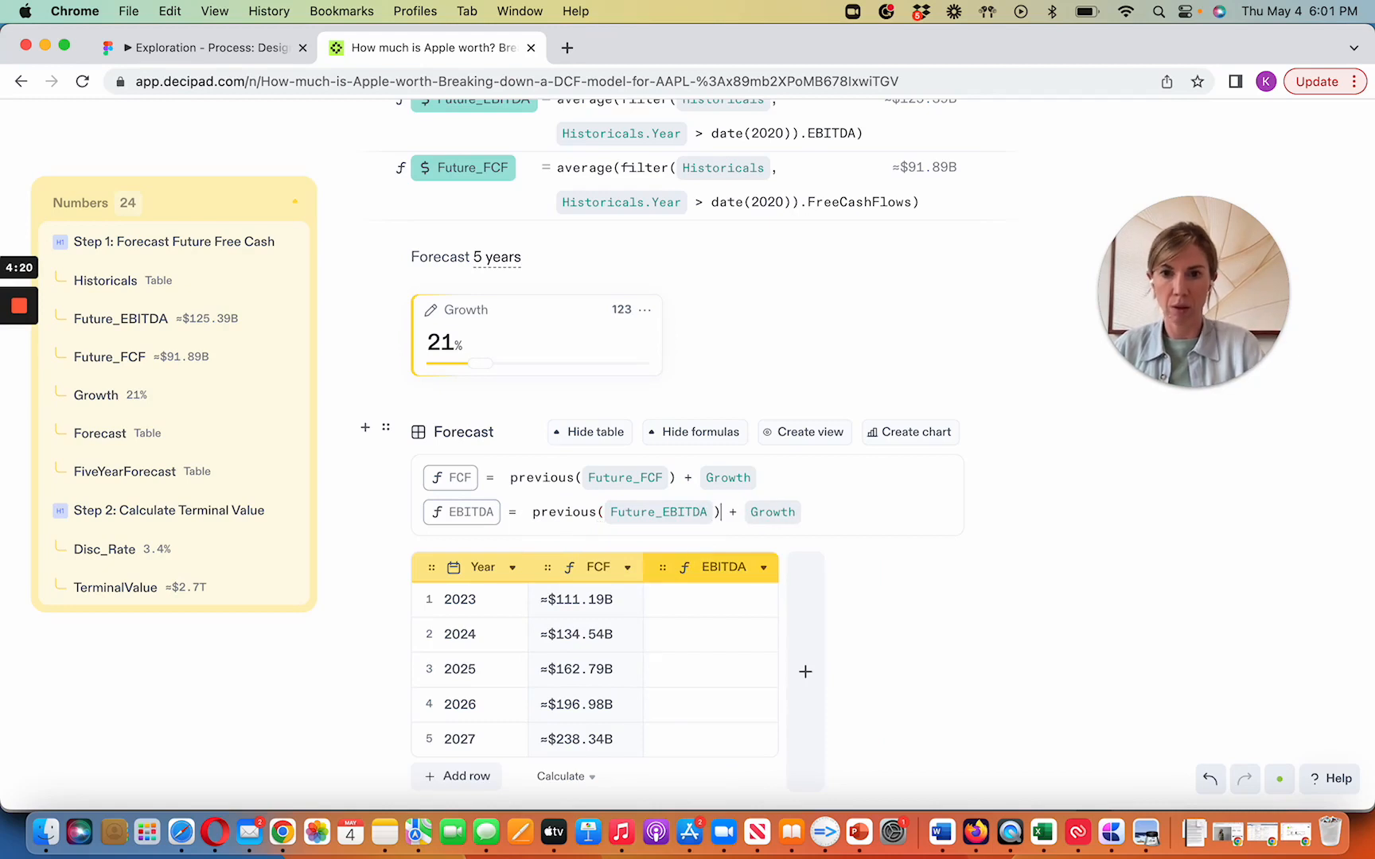
pyautogui.moveTo(484, 372); pyautogui.dragTo(421, 371)
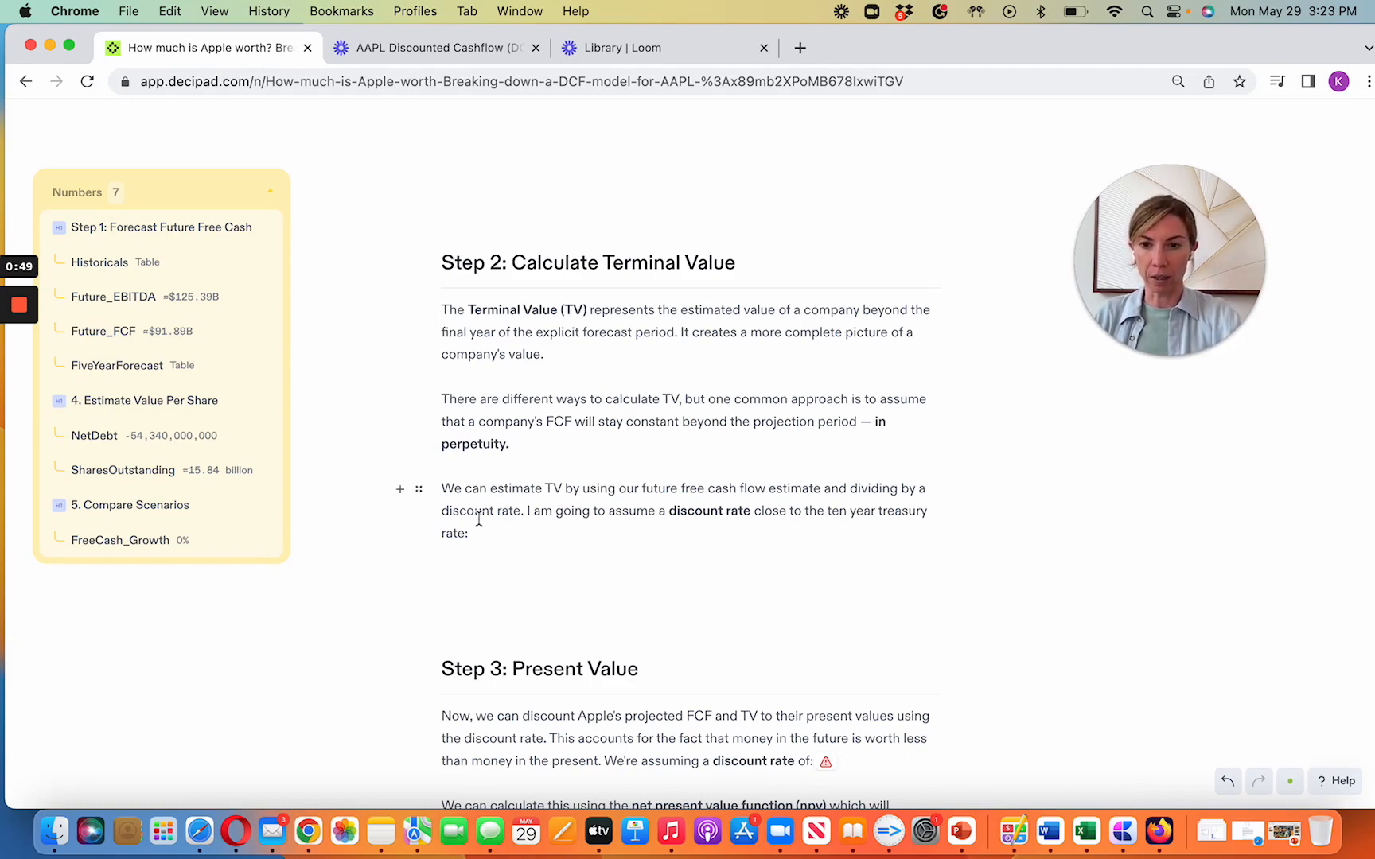
# Add a variable named DiscountRate with the value 3.4% below the discount rate text in Step 2.
pyautogui.click(458, 567)
pyautogui.press('=')
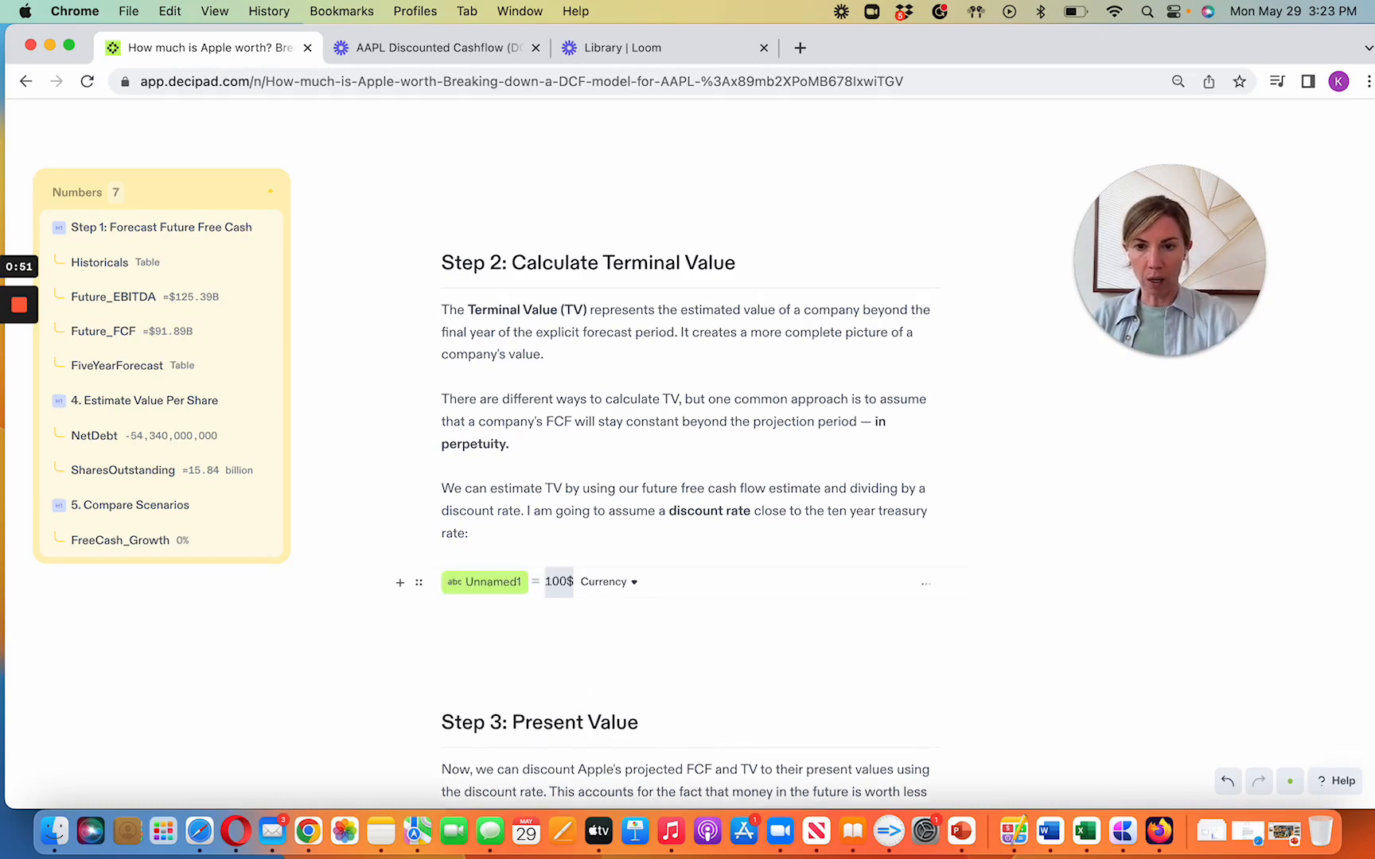
pyautogui.write('DiscountRate')
pyautogui.press('Tab')
pyautogui.write('3.4%')
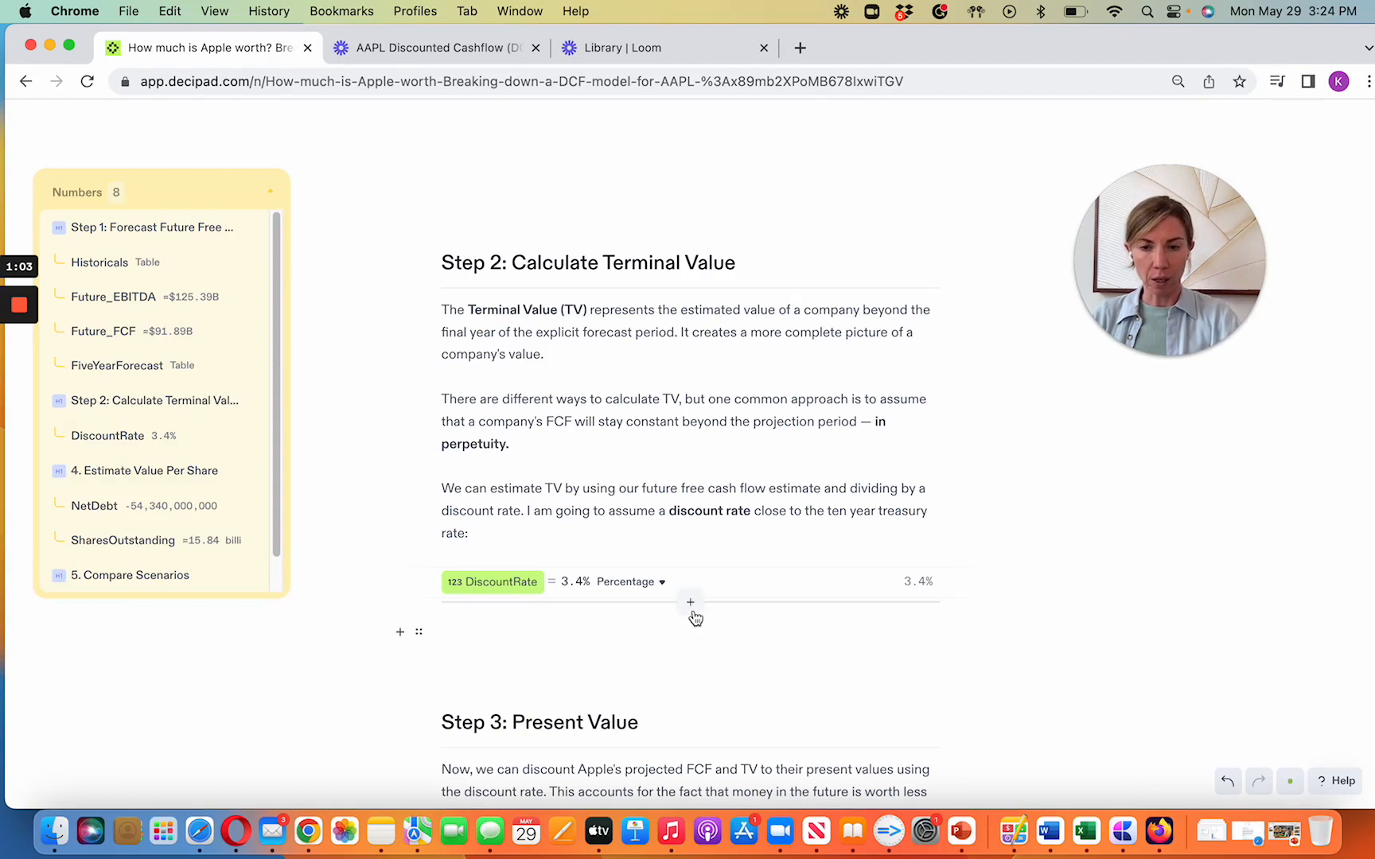
# Add another variable directly below DiscountRate and name it TerminalValue.
pyautogui.click(691, 610)
pyautogui.doubleClick(498, 615)
pyautogui.write('Termin')
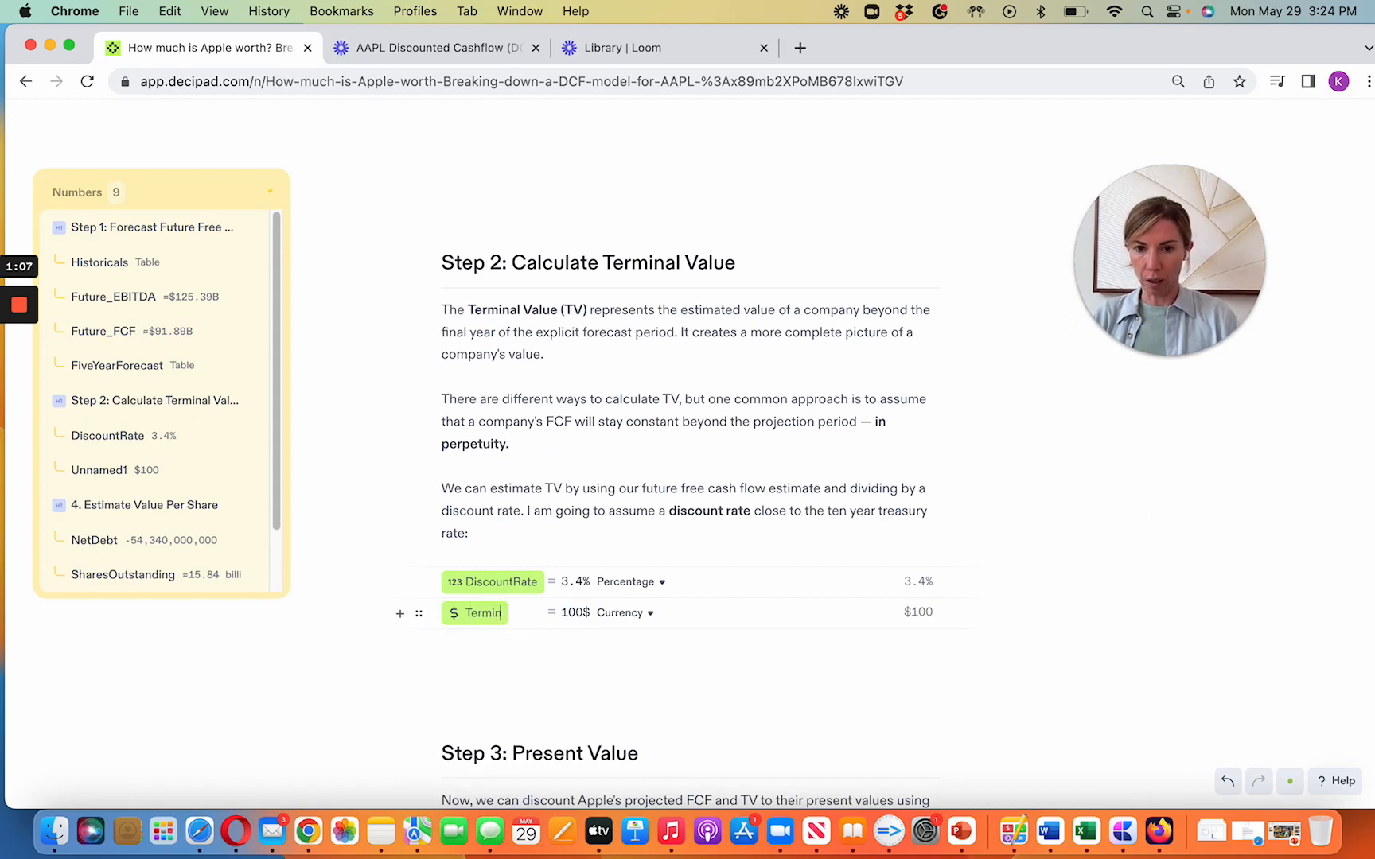
pyautogui.write('alValue')
pyautogui.press('Tab')
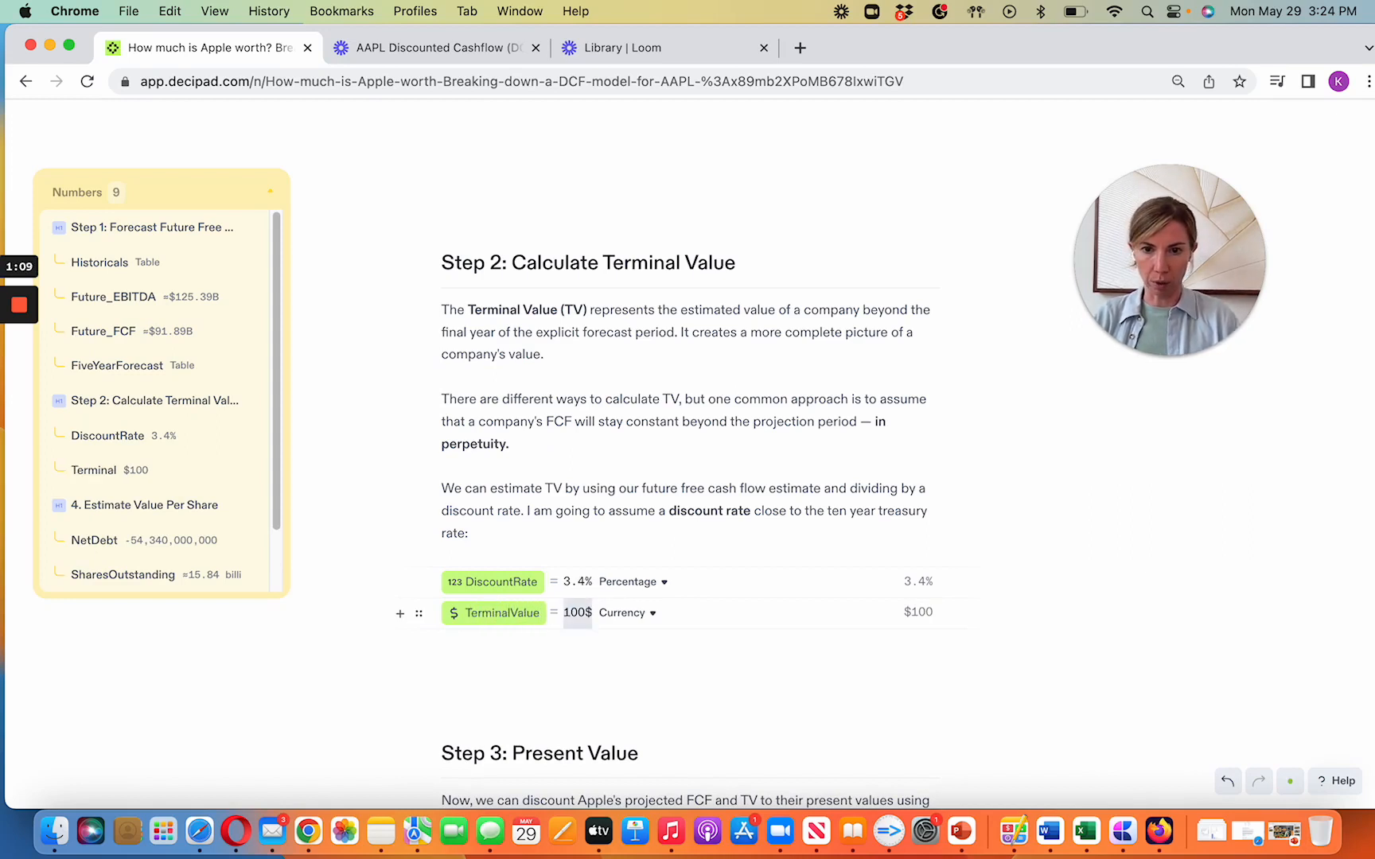
# Define TerminalValue as Future_FCF / DiscountRate and change DiscountRate to 3.6%.
pyautogui.write('Fu')
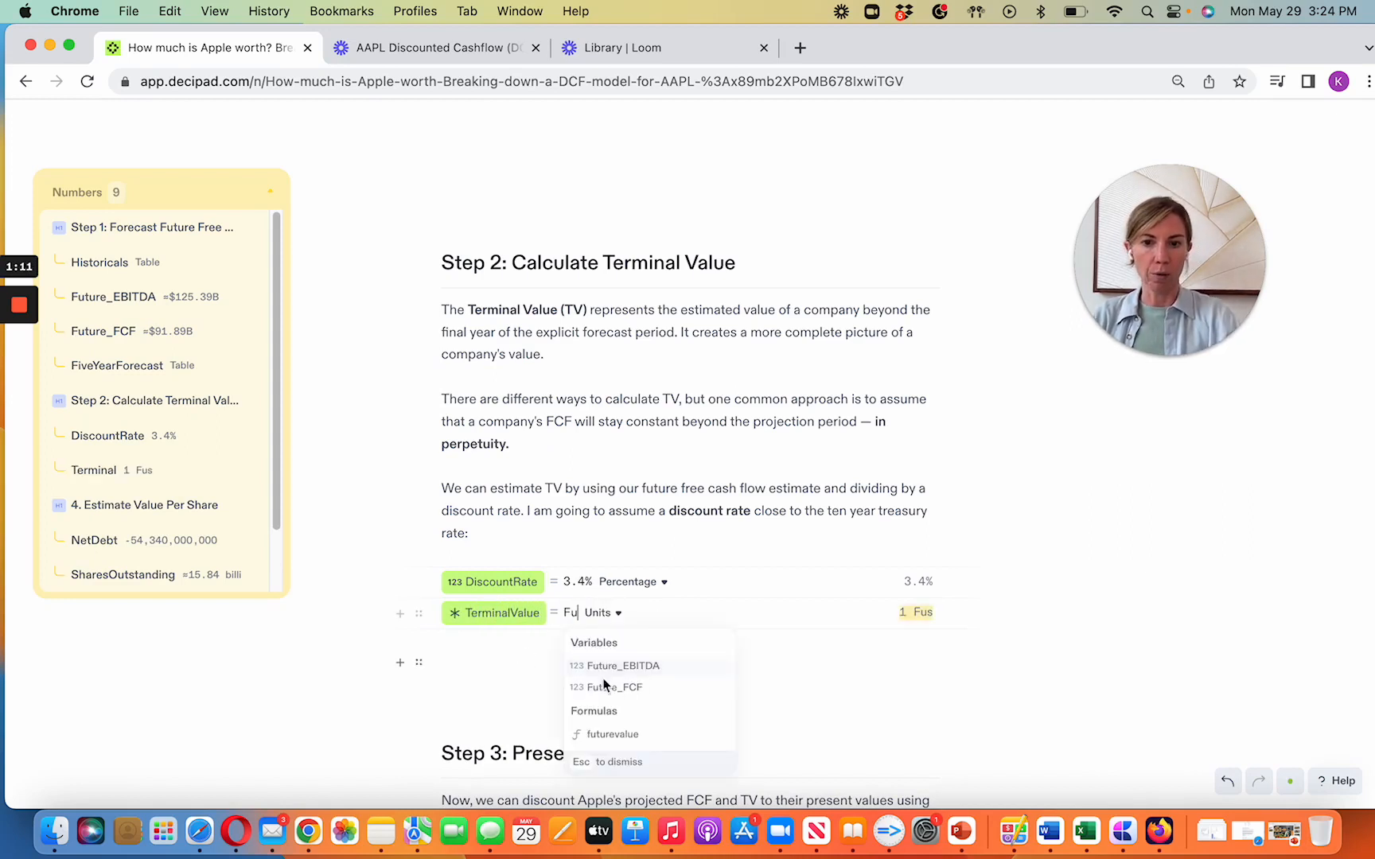
pyautogui.click(612, 687)
pyautogui.write('/')
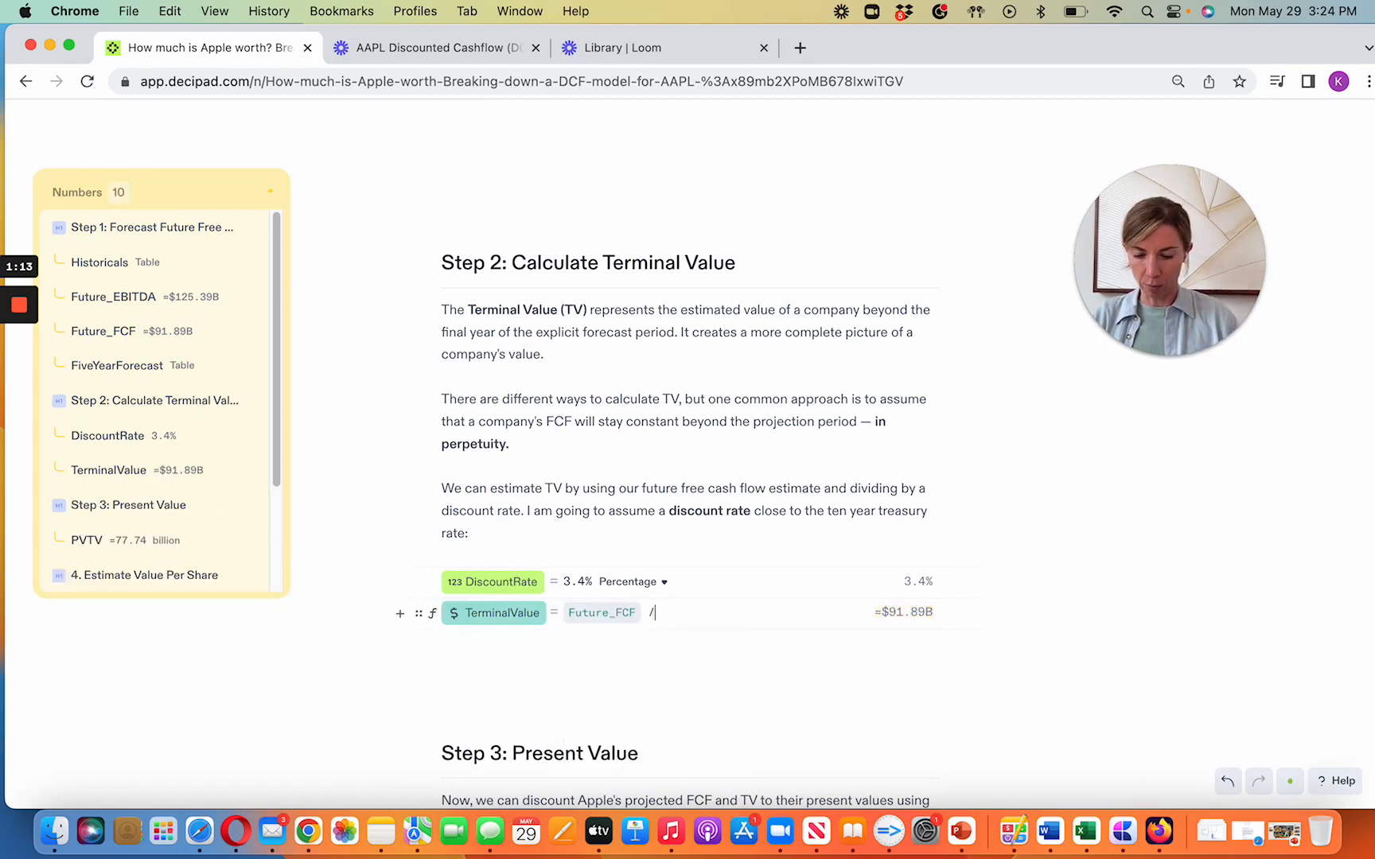
pyautogui.moveTo(518, 581); pyautogui.dragTo(684, 609)
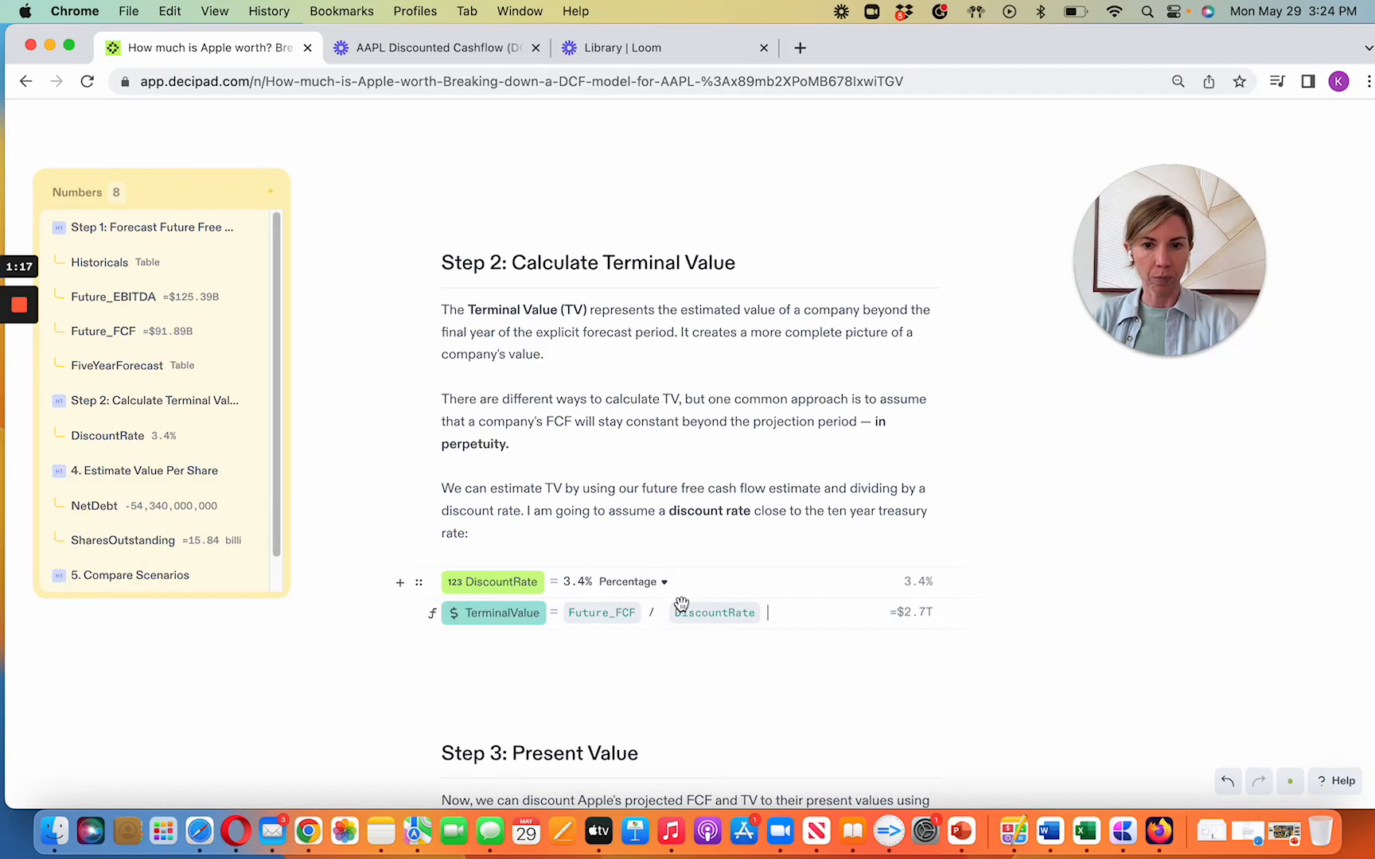
pyautogui.press('BackSpace')
pyautogui.write('6')
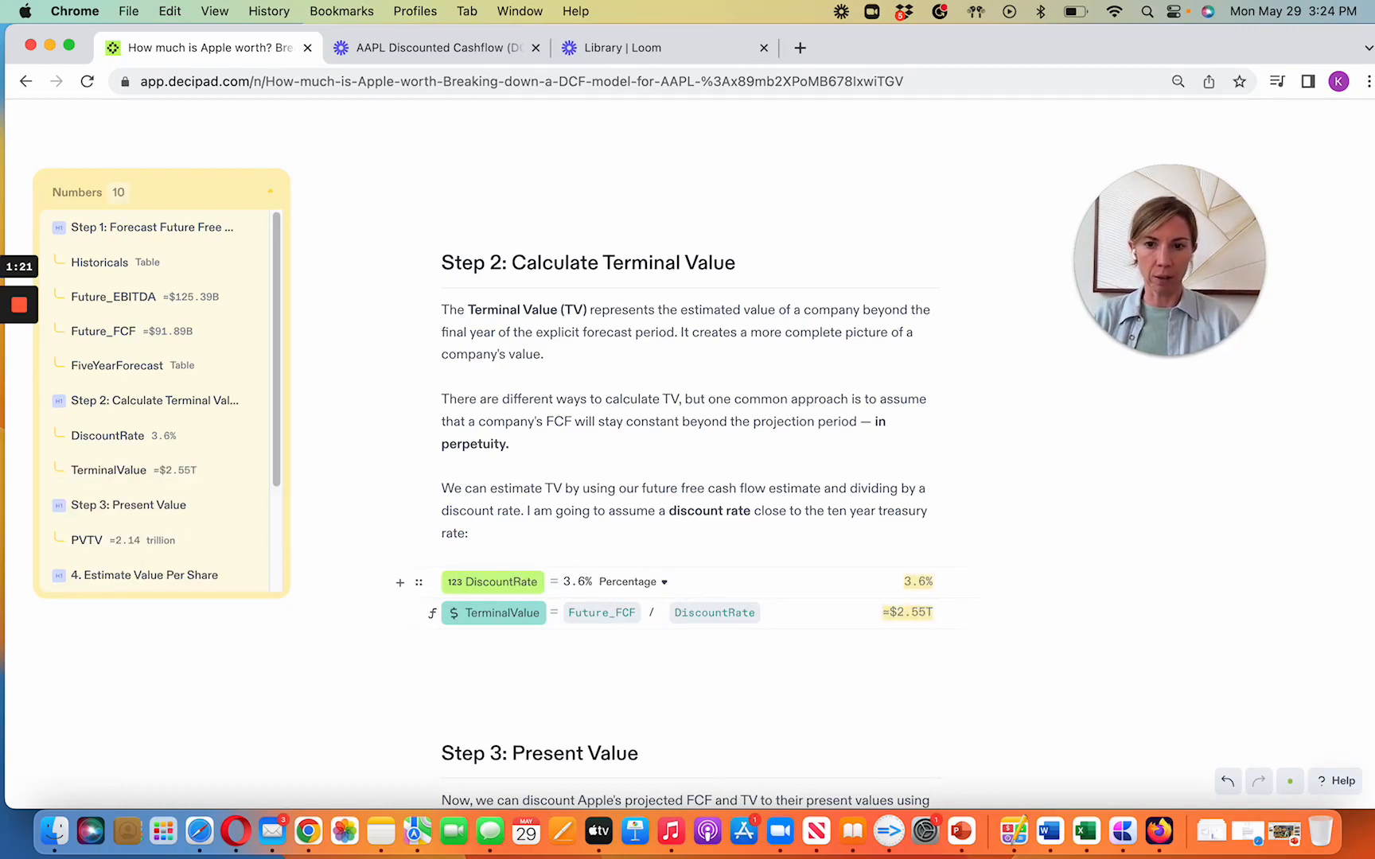
# Set DiscountRate to 3.4% and embed its live value after "ten year treasury rate:" in the Step 2 text.
pyautogui.press('BackSpace')
pyautogui.write('4')
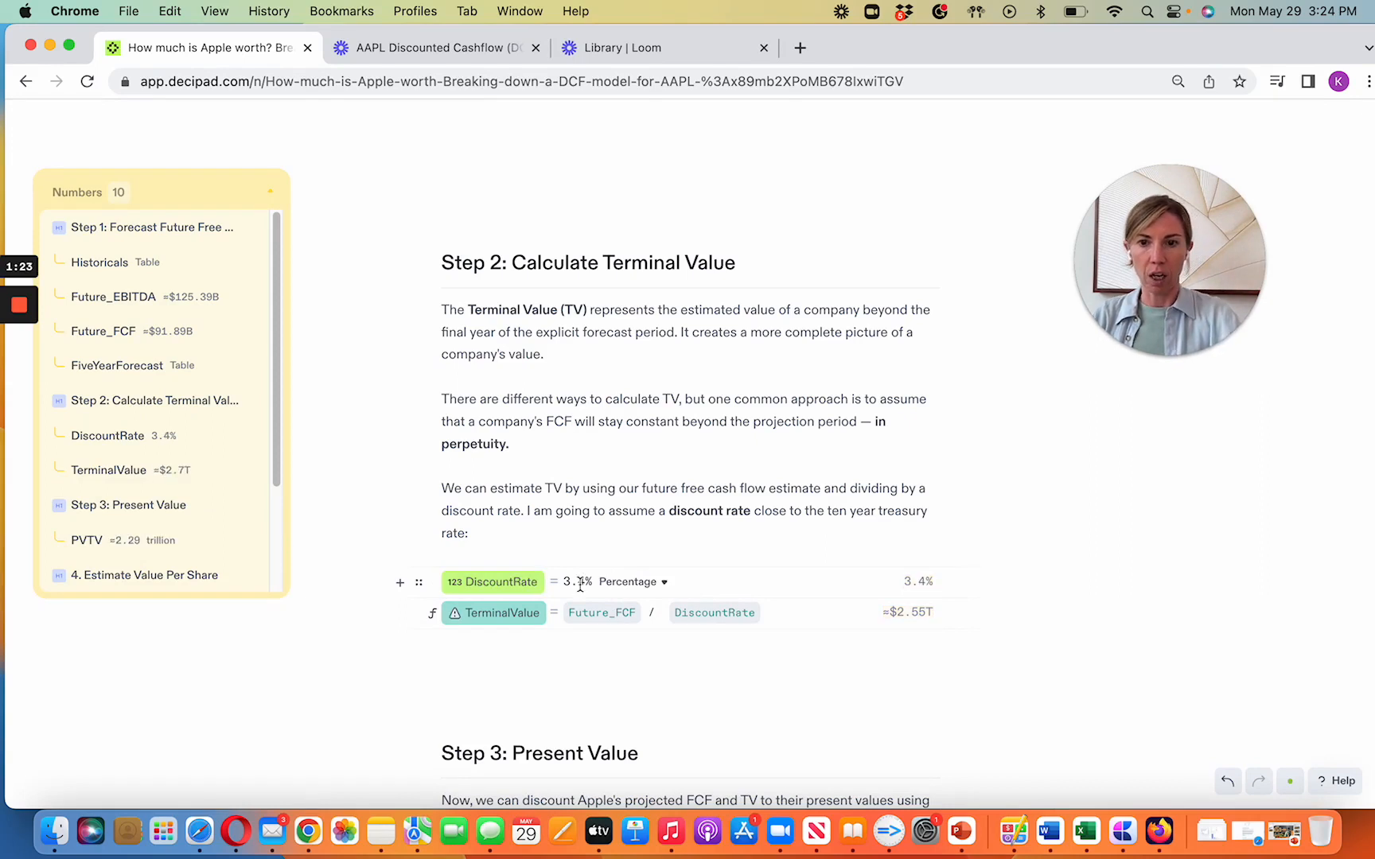
pyautogui.moveTo(506, 583); pyautogui.dragTo(505, 531)
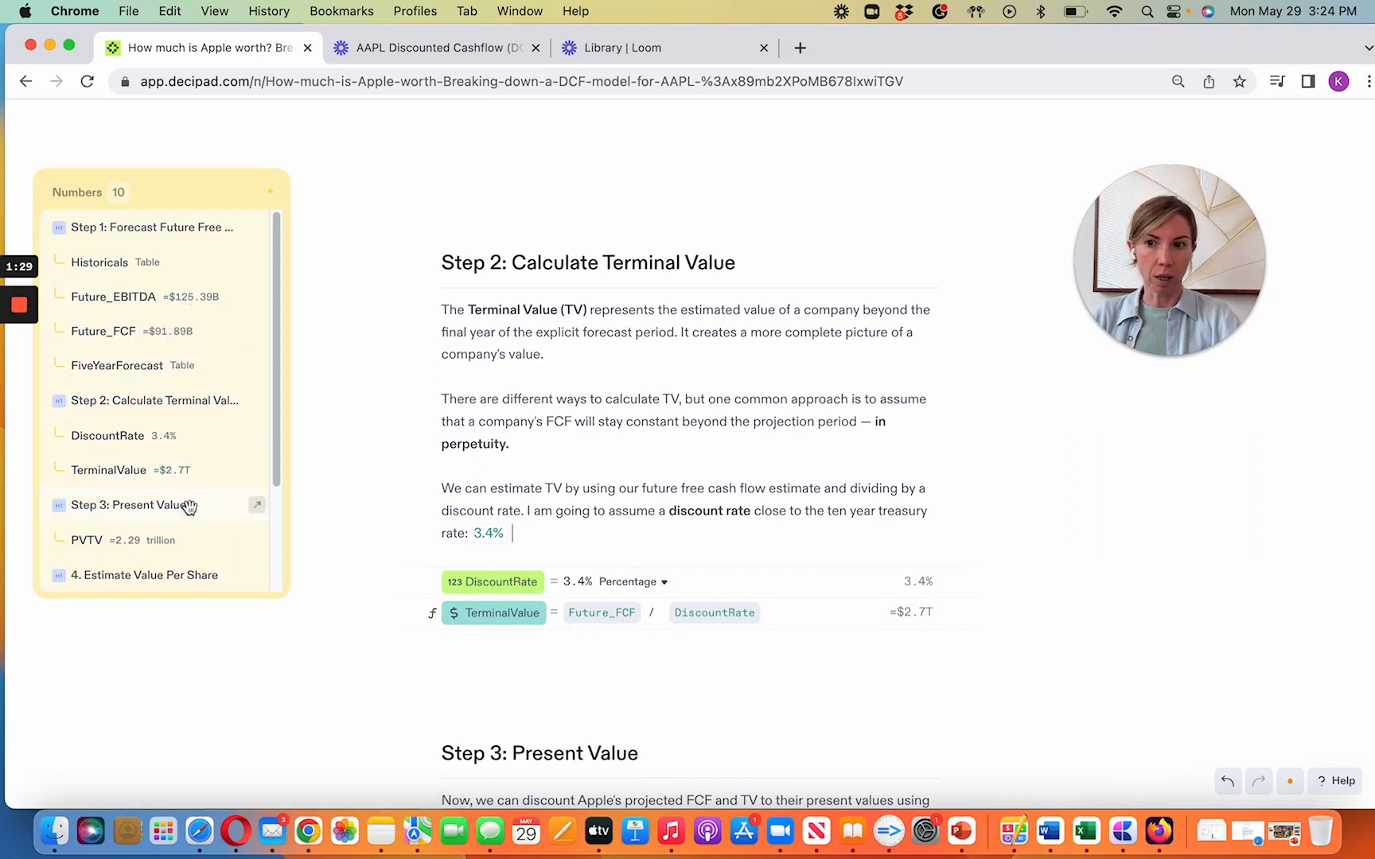
pyautogui.moveTo(189, 468)
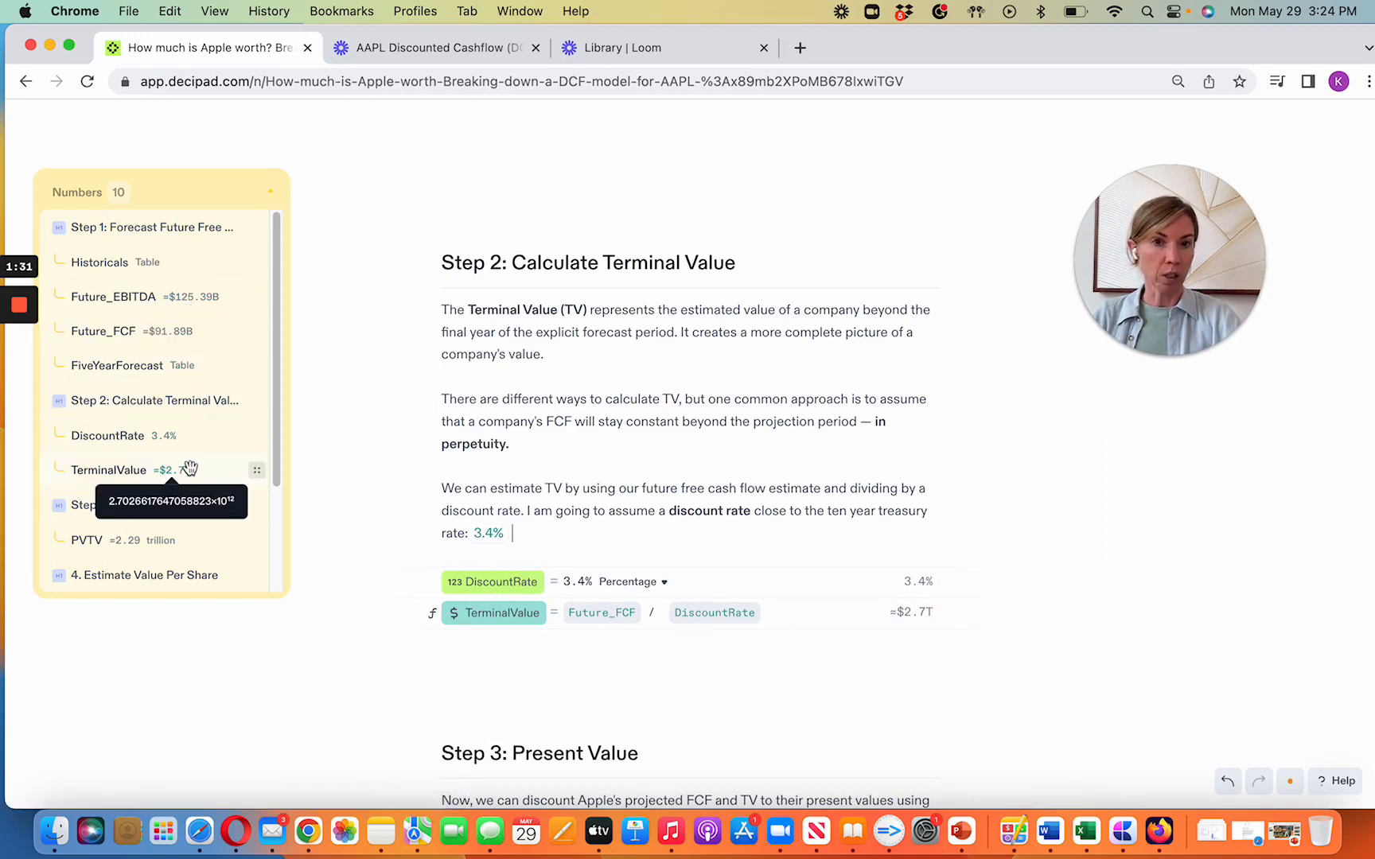
pyautogui.moveTo(197, 471); pyautogui.dragTo(673, 451)
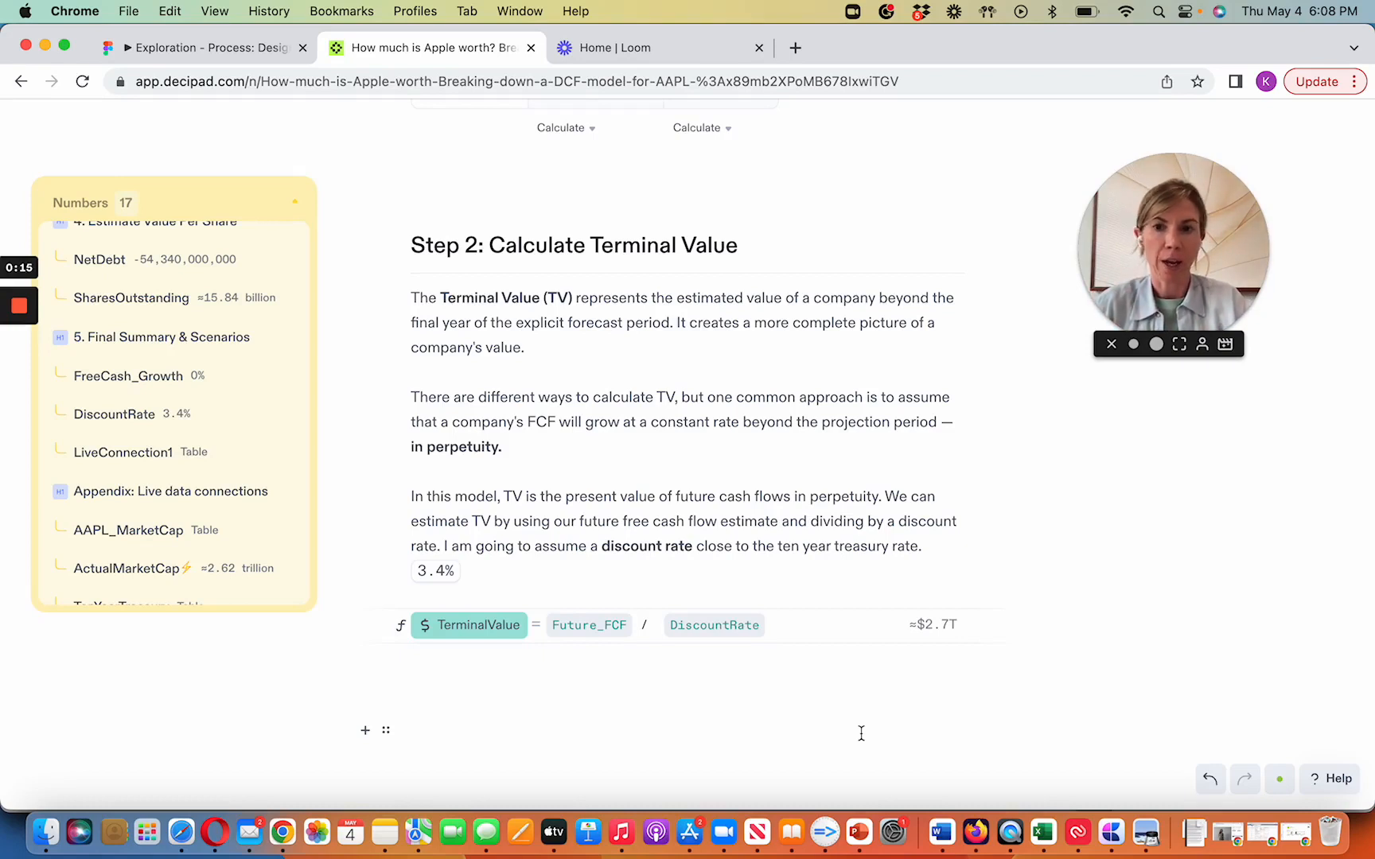
# Add a variable named PVFC below the net present value paragraph in Step 3.
pyautogui.scroll(-10, 861, 733)
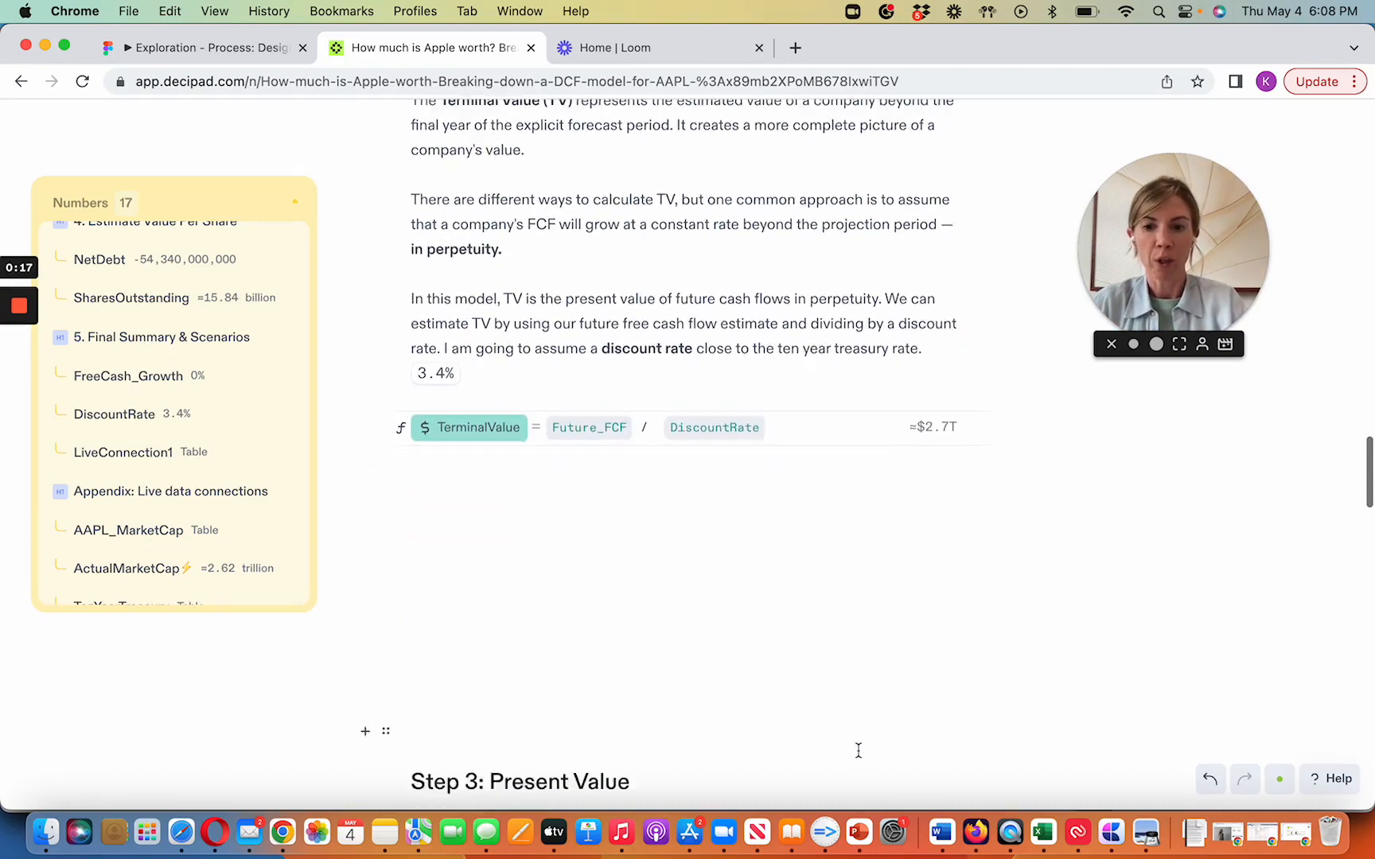
pyautogui.scroll(-3, 857, 747)
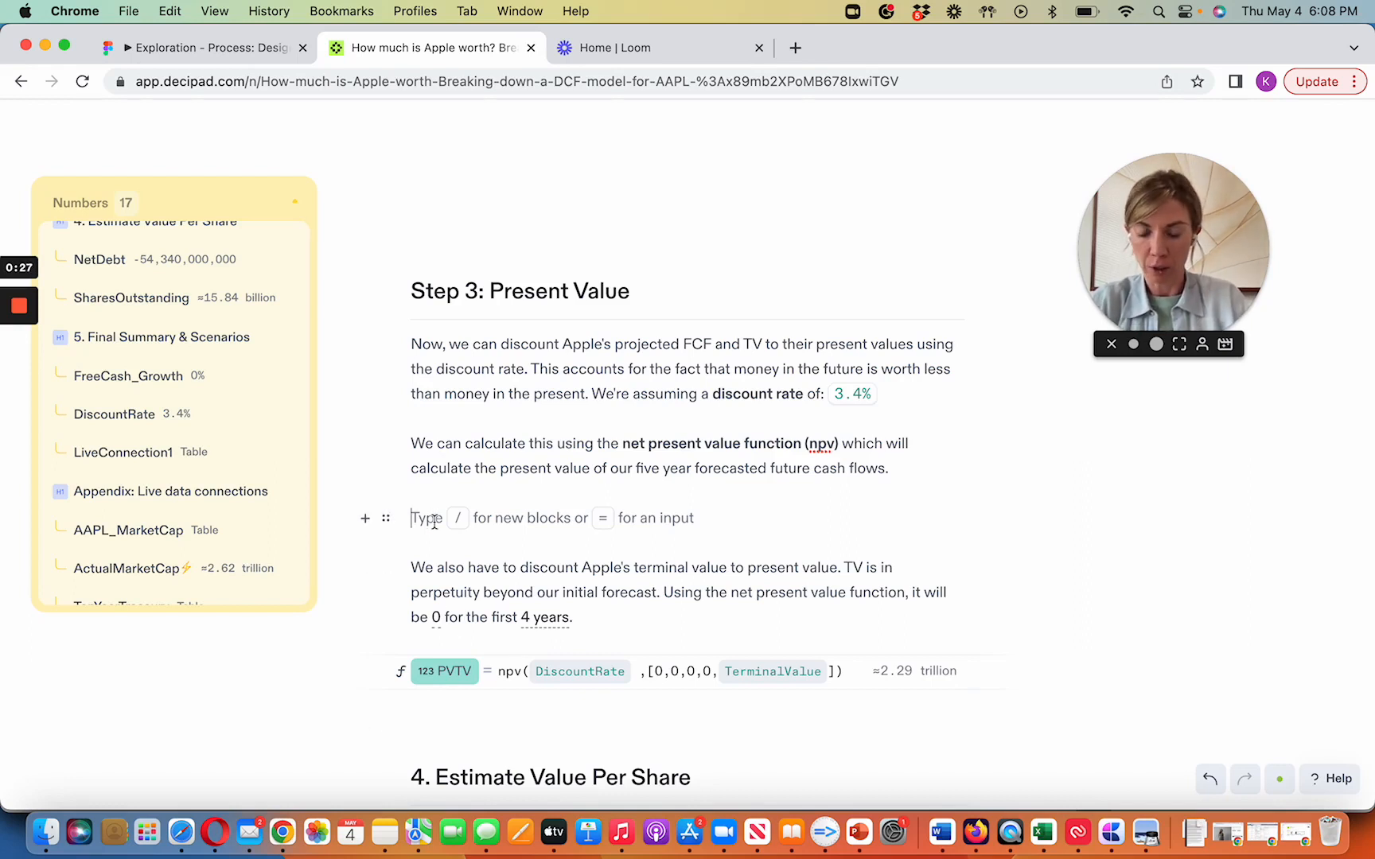
pyautogui.write('= 100$')
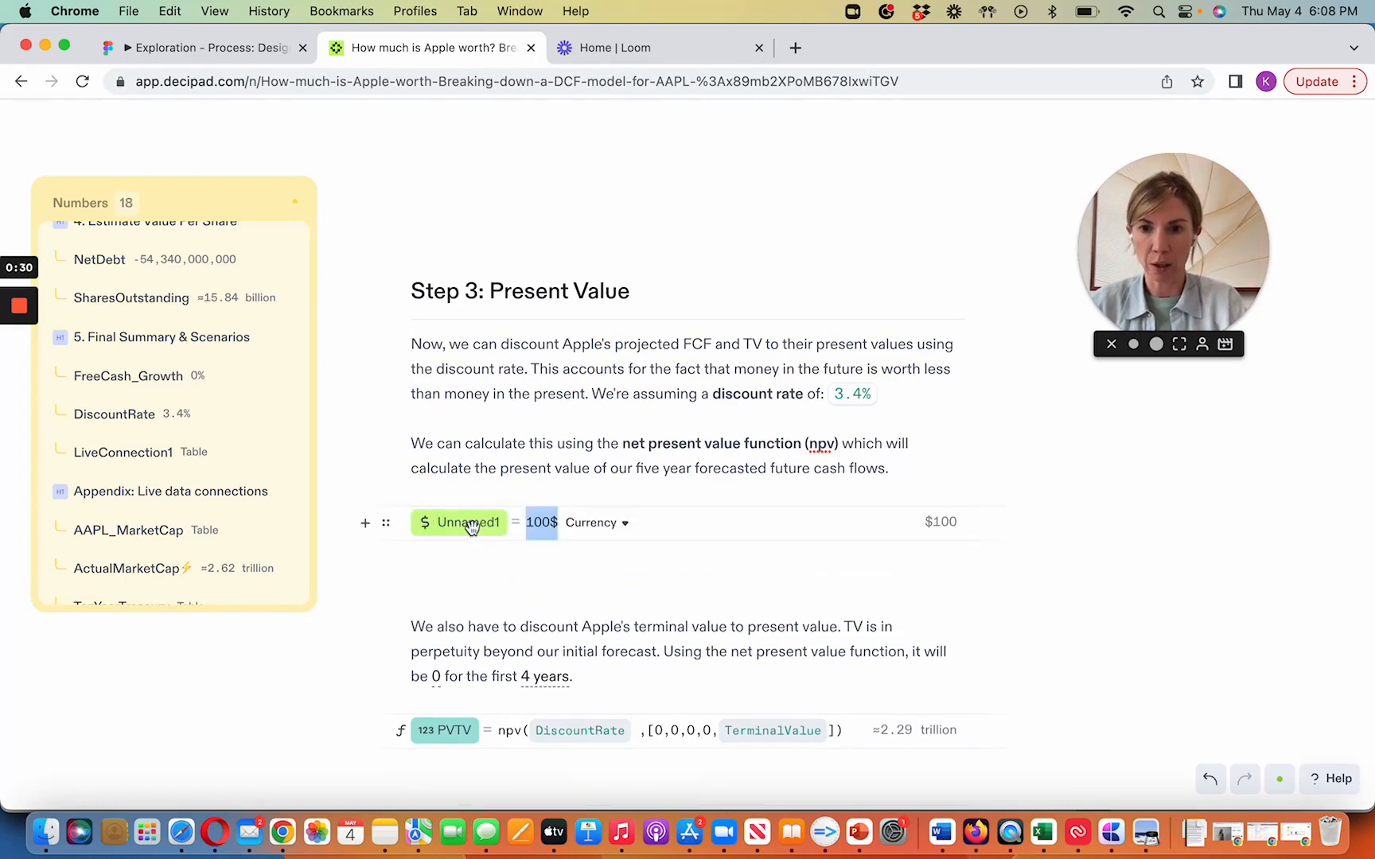
pyautogui.doubleClick(470, 523)
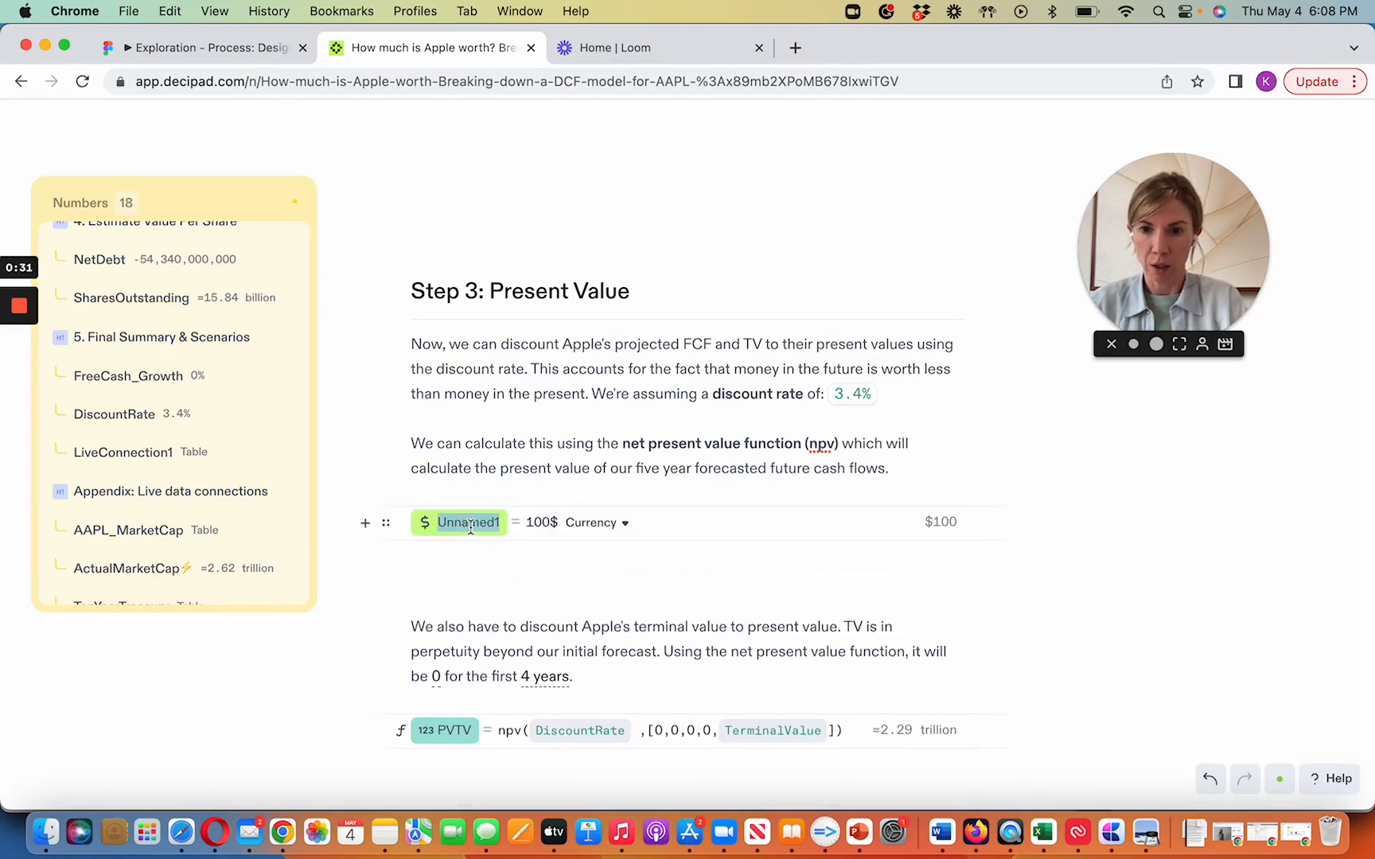
pyautogui.write('PV')
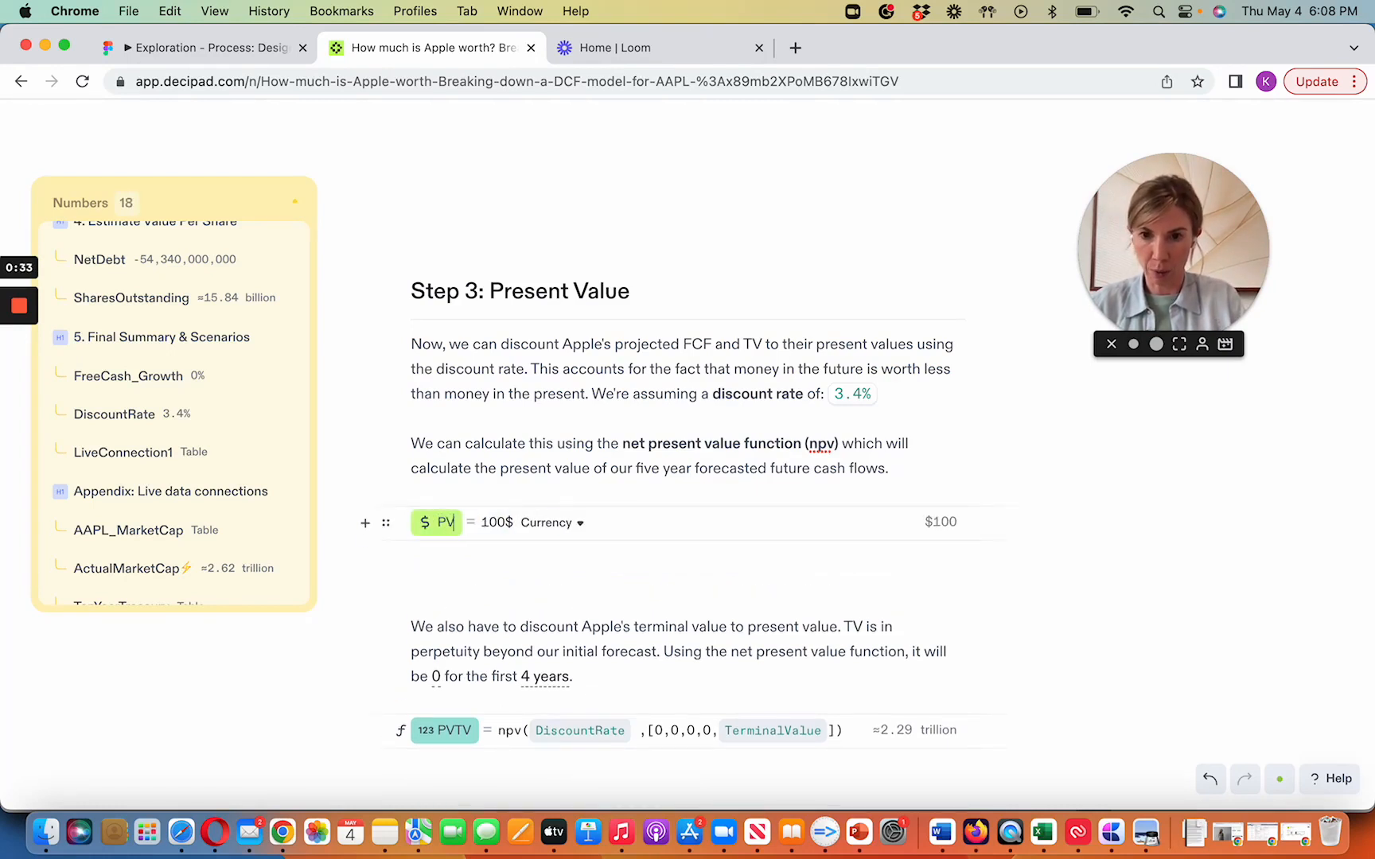
pyautogui.write('FC')
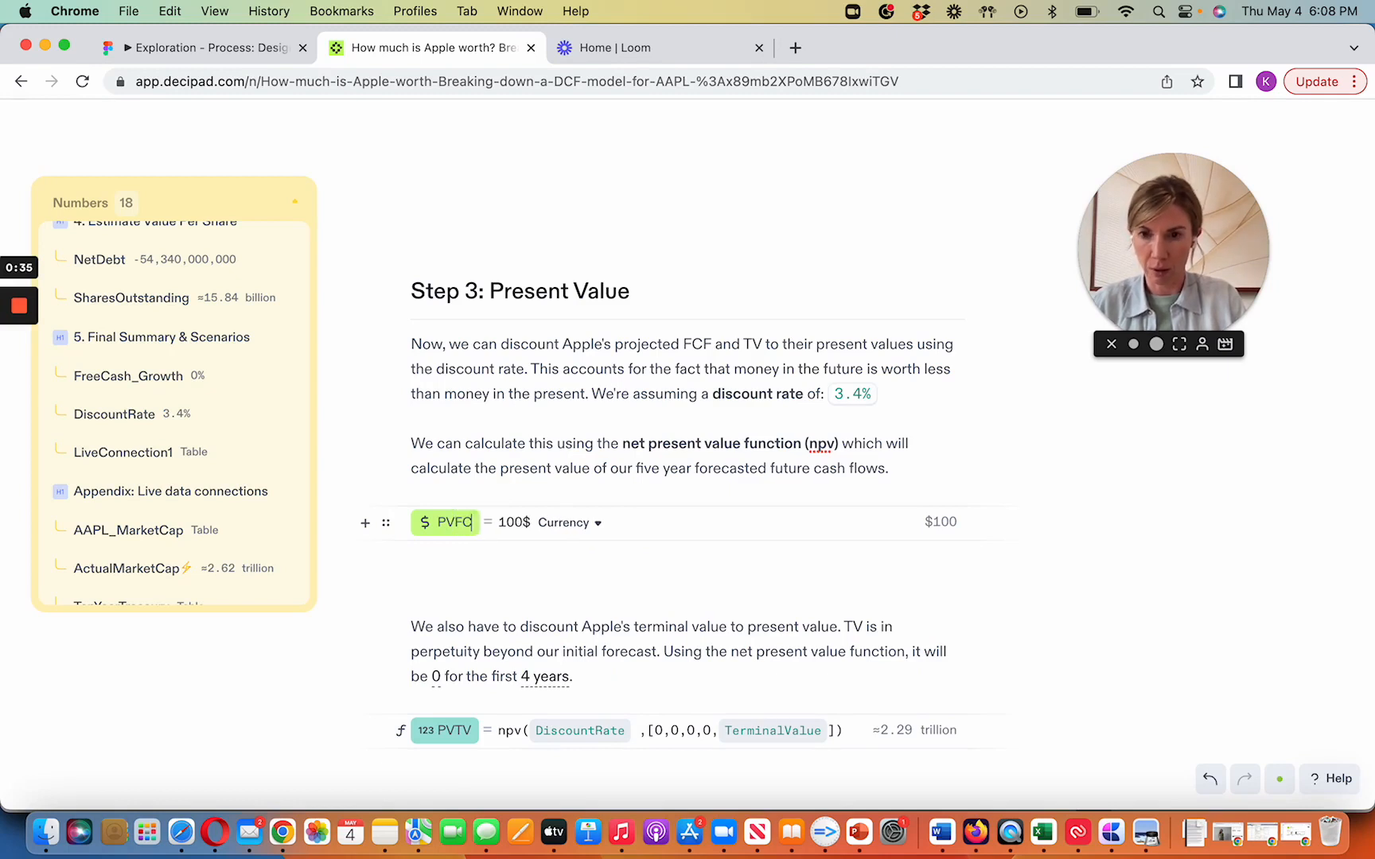
# Replace PVFC's default value with an npv formula that takes DiscountRate as its first argument.
pyautogui.doubleClick(506, 521)
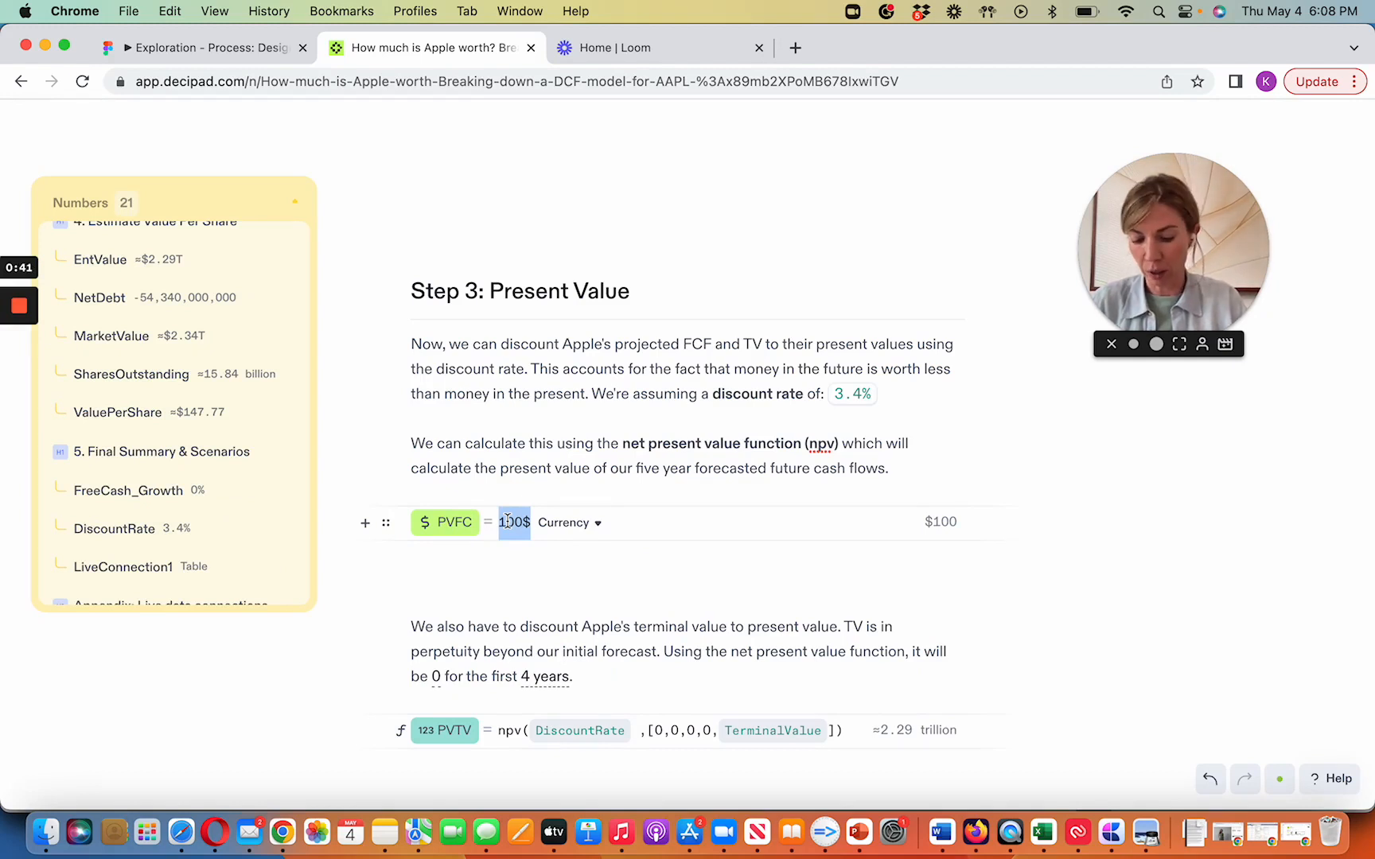
pyautogui.write('n')
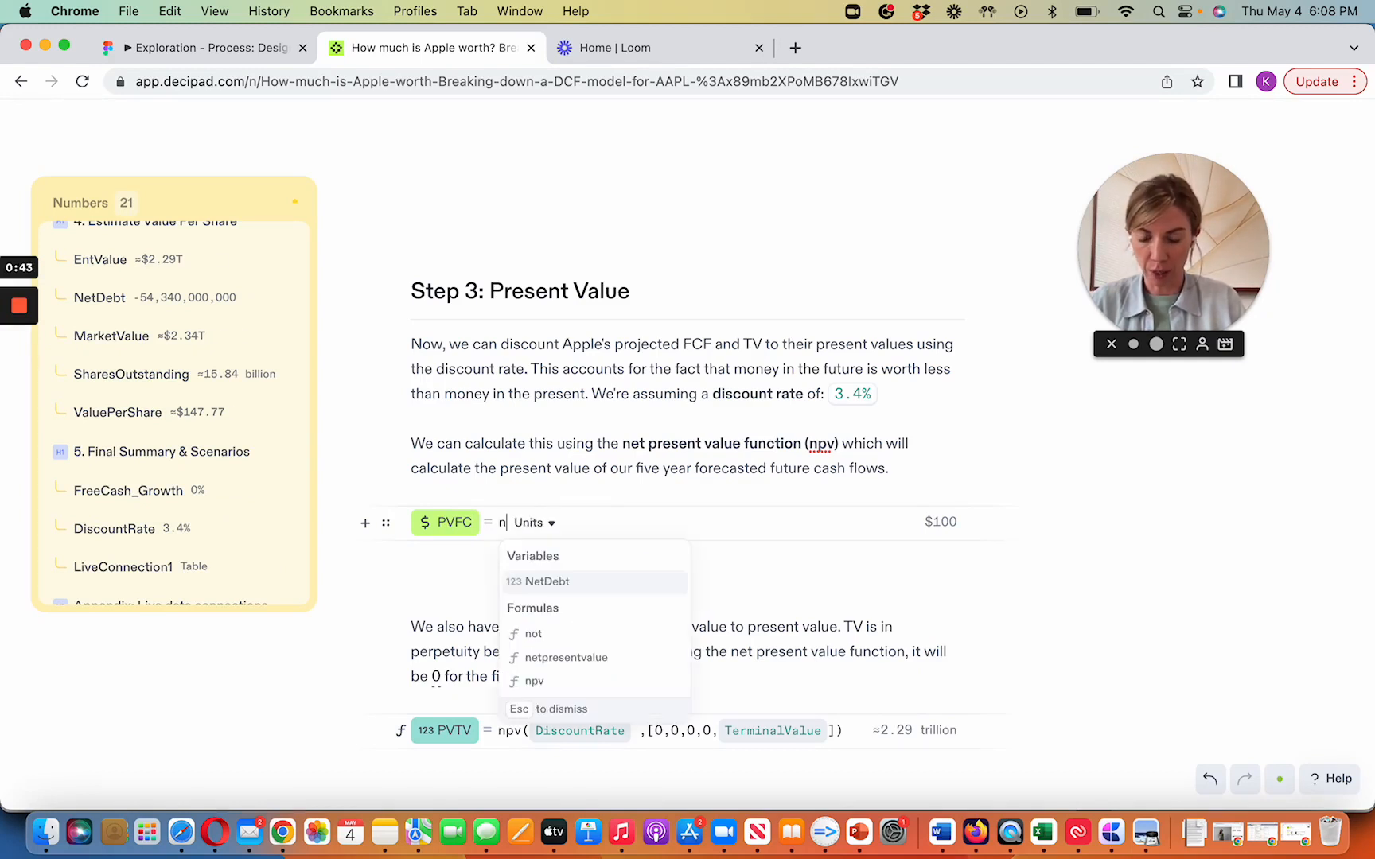
pyautogui.write('pv')
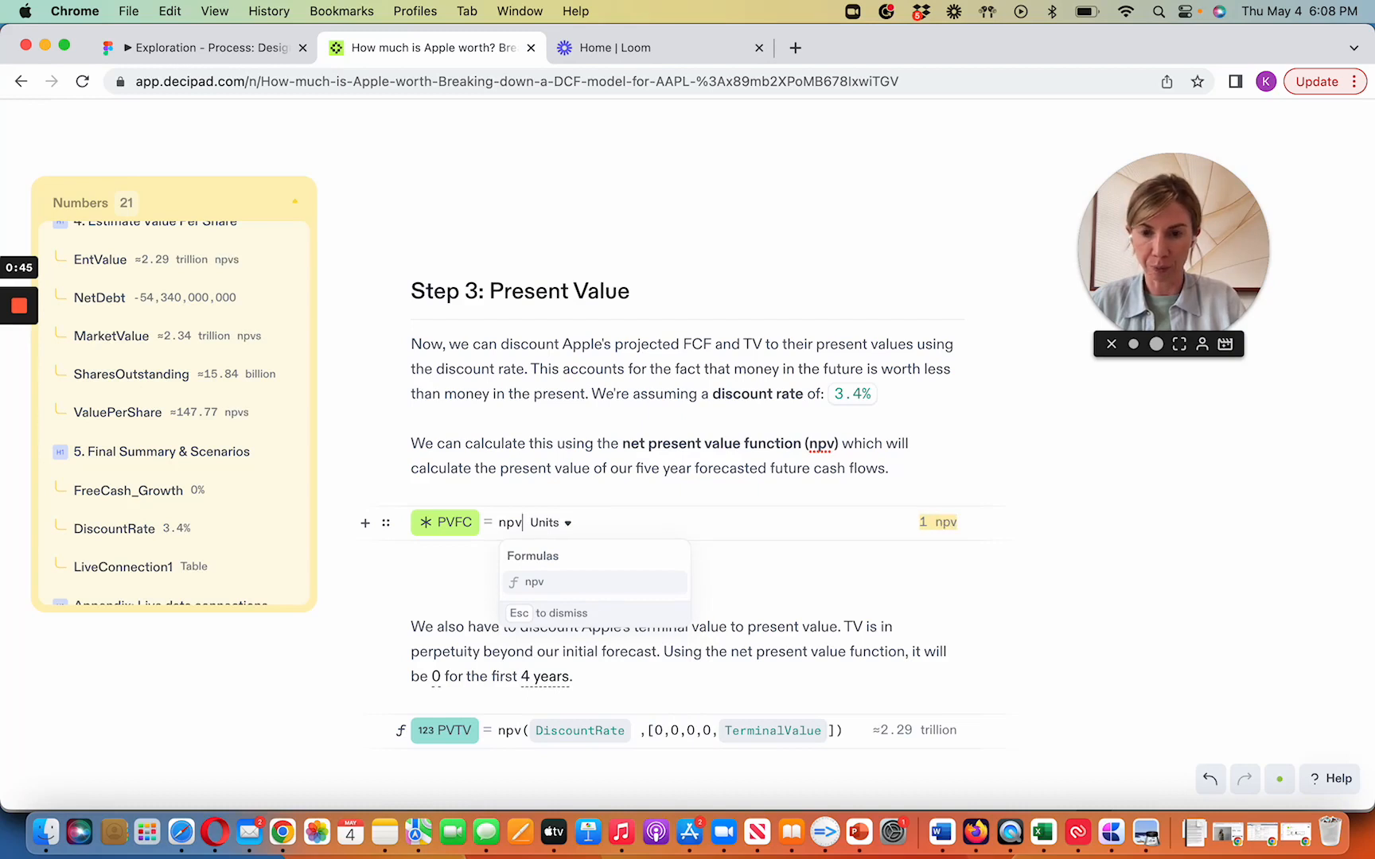
pyautogui.write('(')
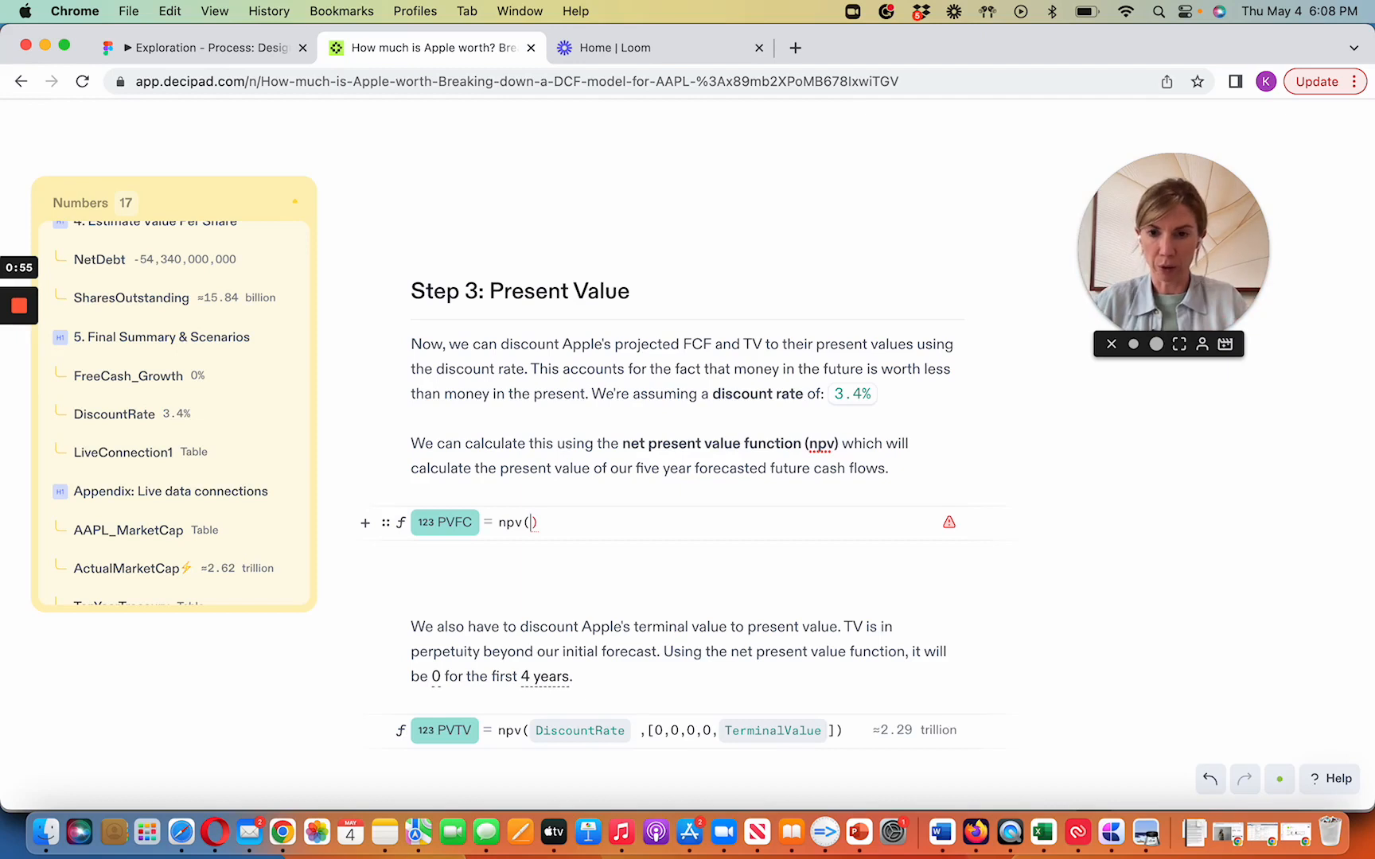
pyautogui.write('dis')
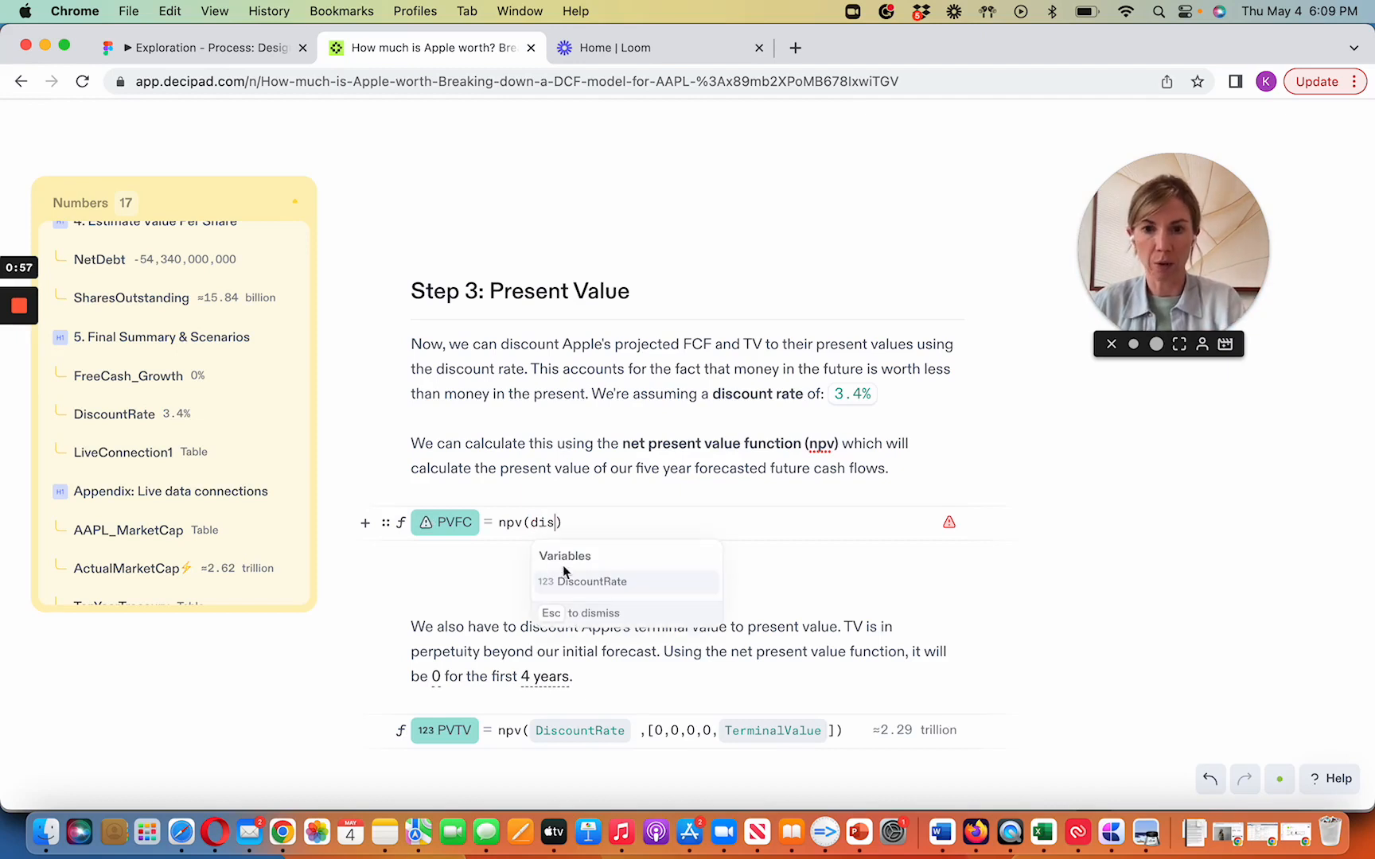
pyautogui.click(587, 585)
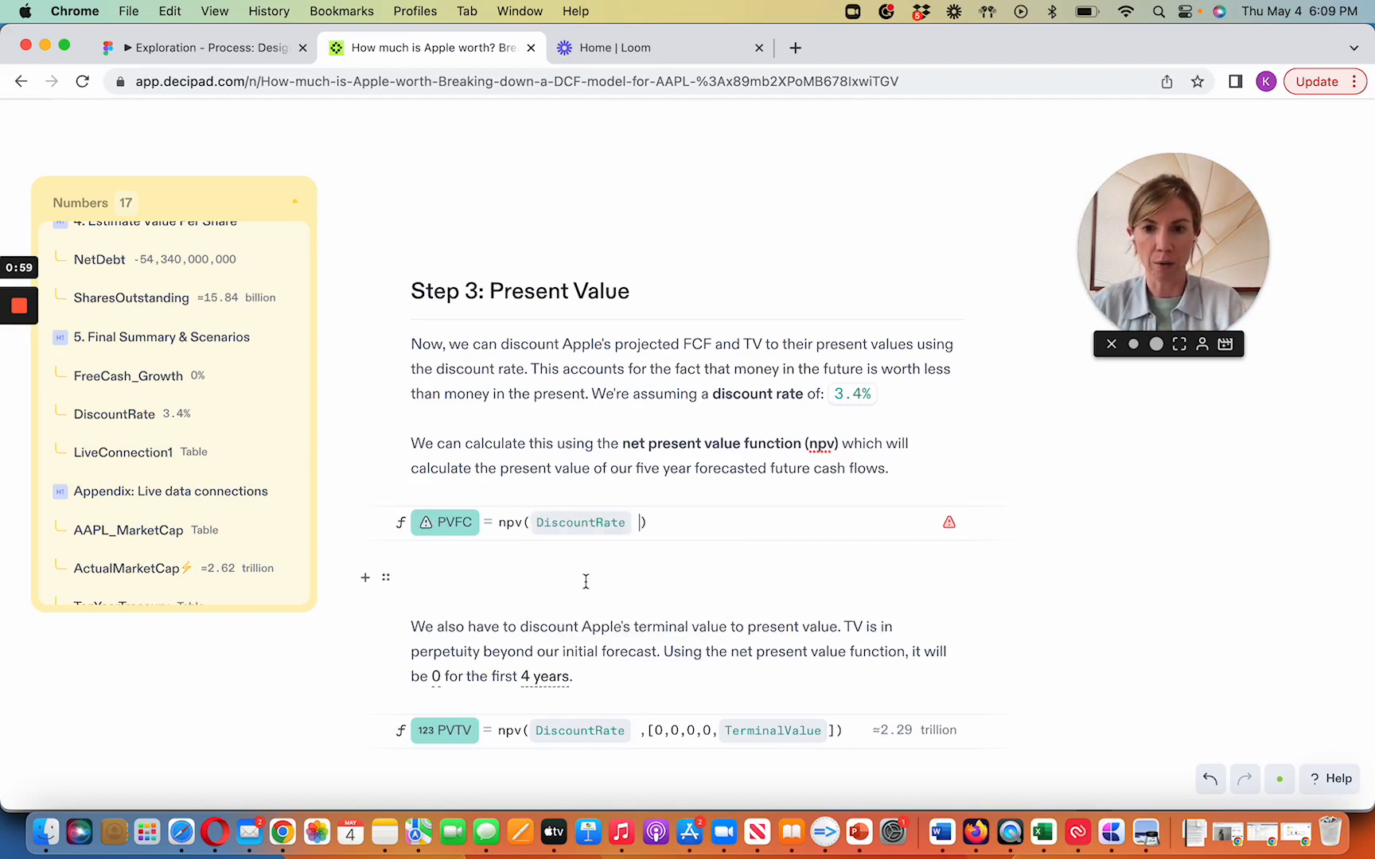
pyautogui.write(',')
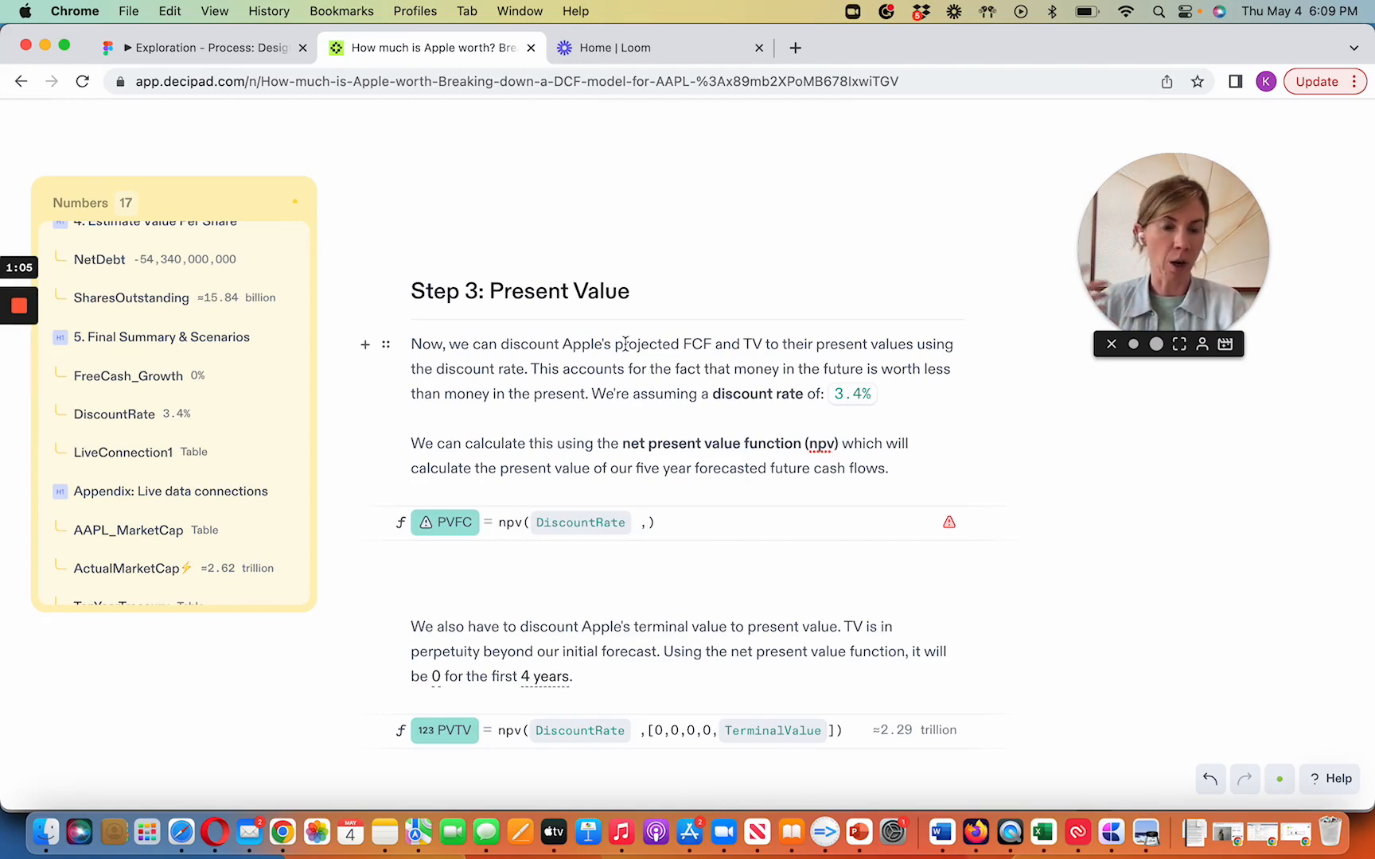
# Complete the PVFC npv formula with FiveYearForecast.FCF as its second argument.
pyautogui.scroll(15, 625, 344)
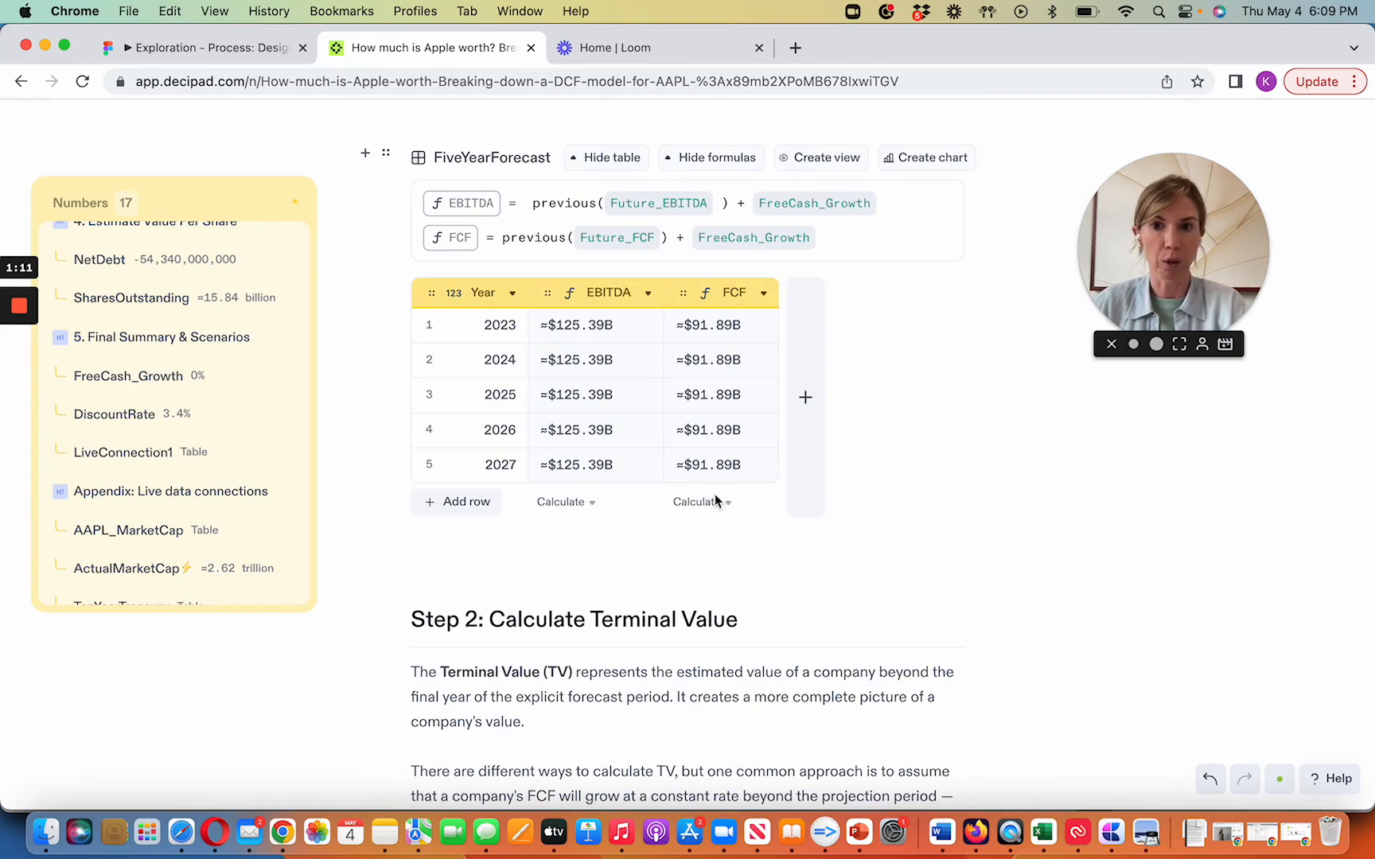
pyautogui.scroll(-7, 647, 442)
pyautogui.scroll(-5, 661, 495)
pyautogui.click(657, 579)
pyautogui.write('For')
pyautogui.press('BackSpace')
pyautogui.press('BackSpace')
pyautogui.press('BackSpace')
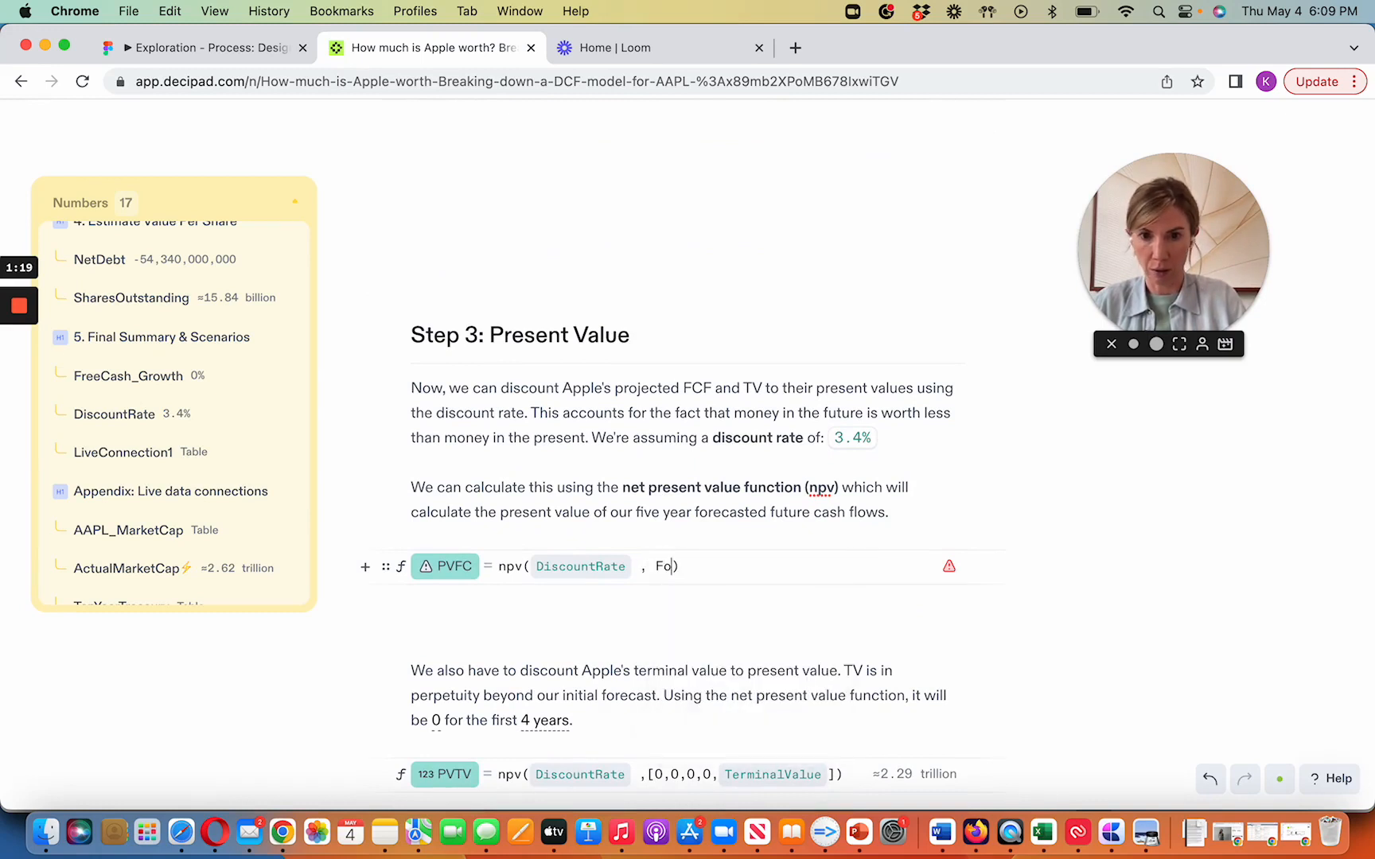
pyautogui.write('Five')
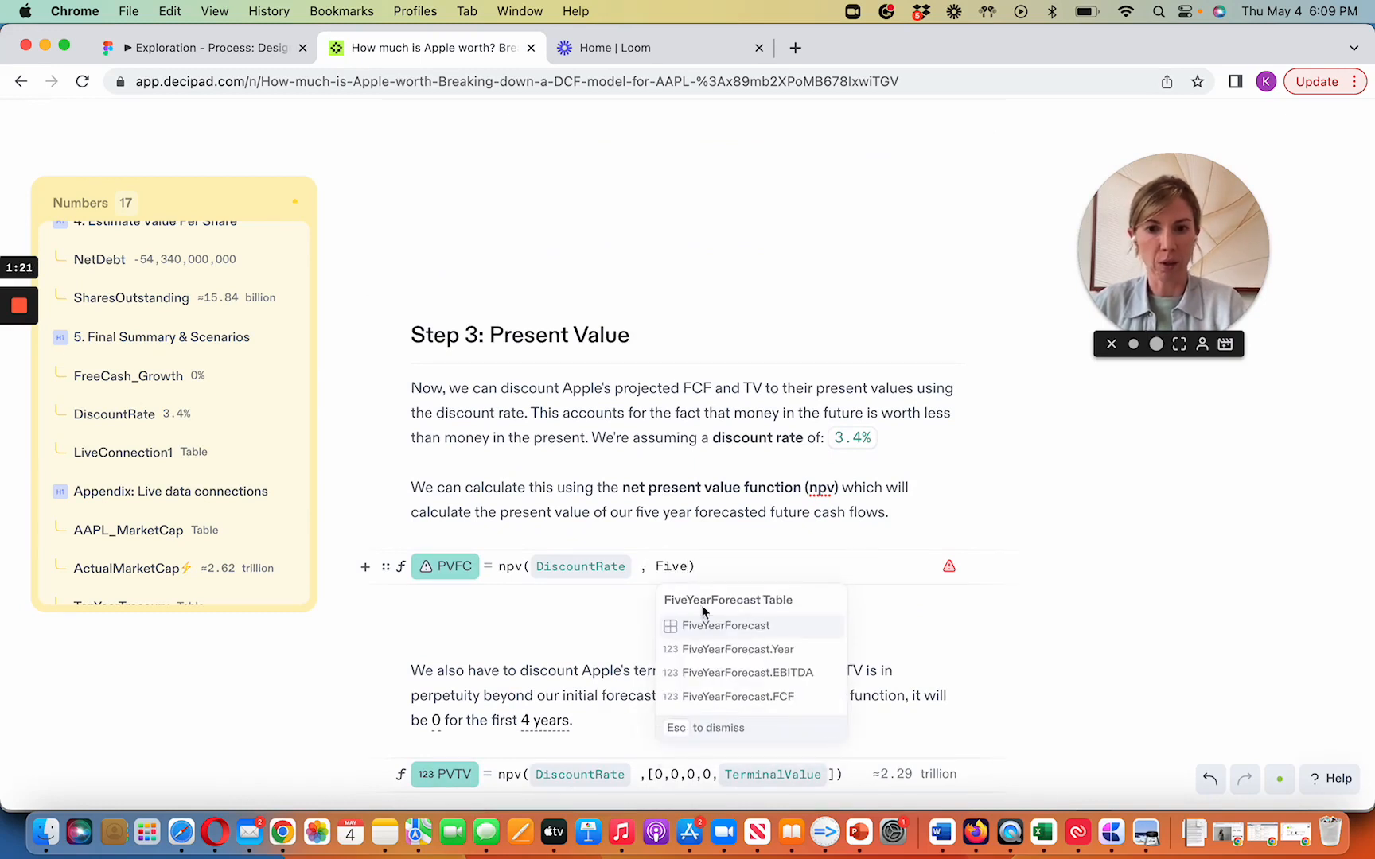
pyautogui.click(732, 697)
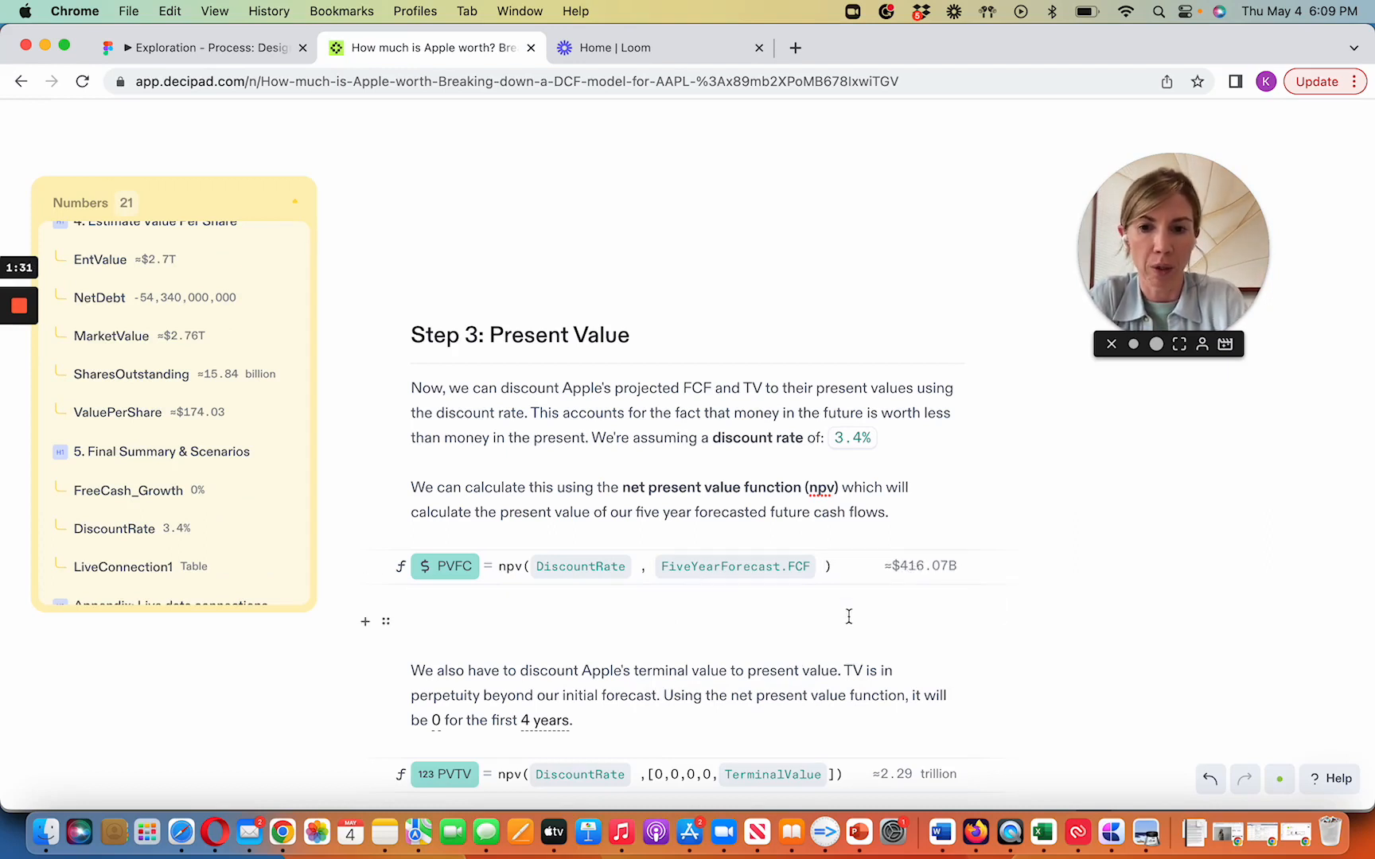
# Examine the PVTV npv formula in Step 3 and compare it with the TerminalValue calculation in Step 2.
pyautogui.scroll(-2, 762, 629)
pyautogui.scroll(1, 761, 629)
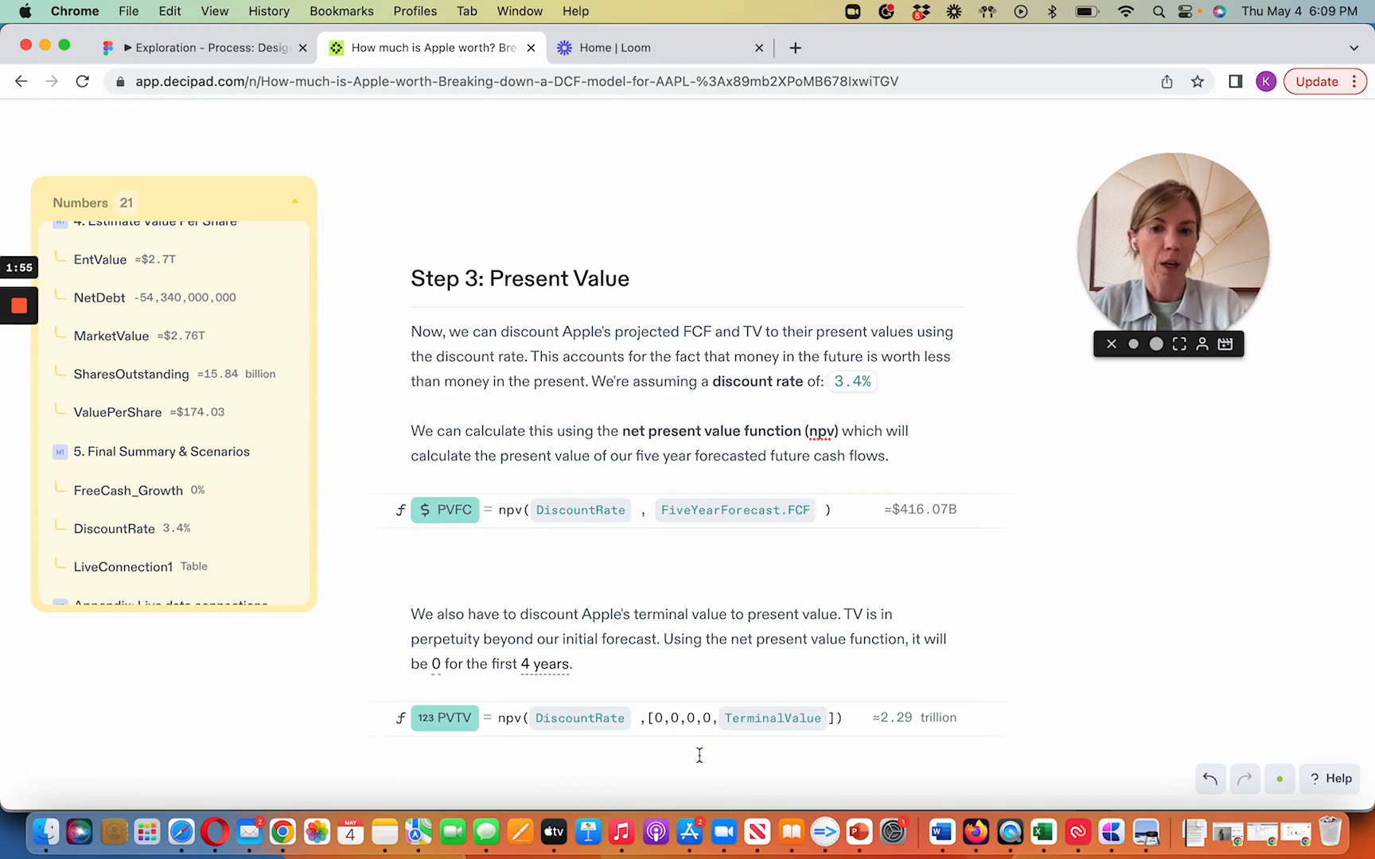
pyautogui.moveTo(775, 720)
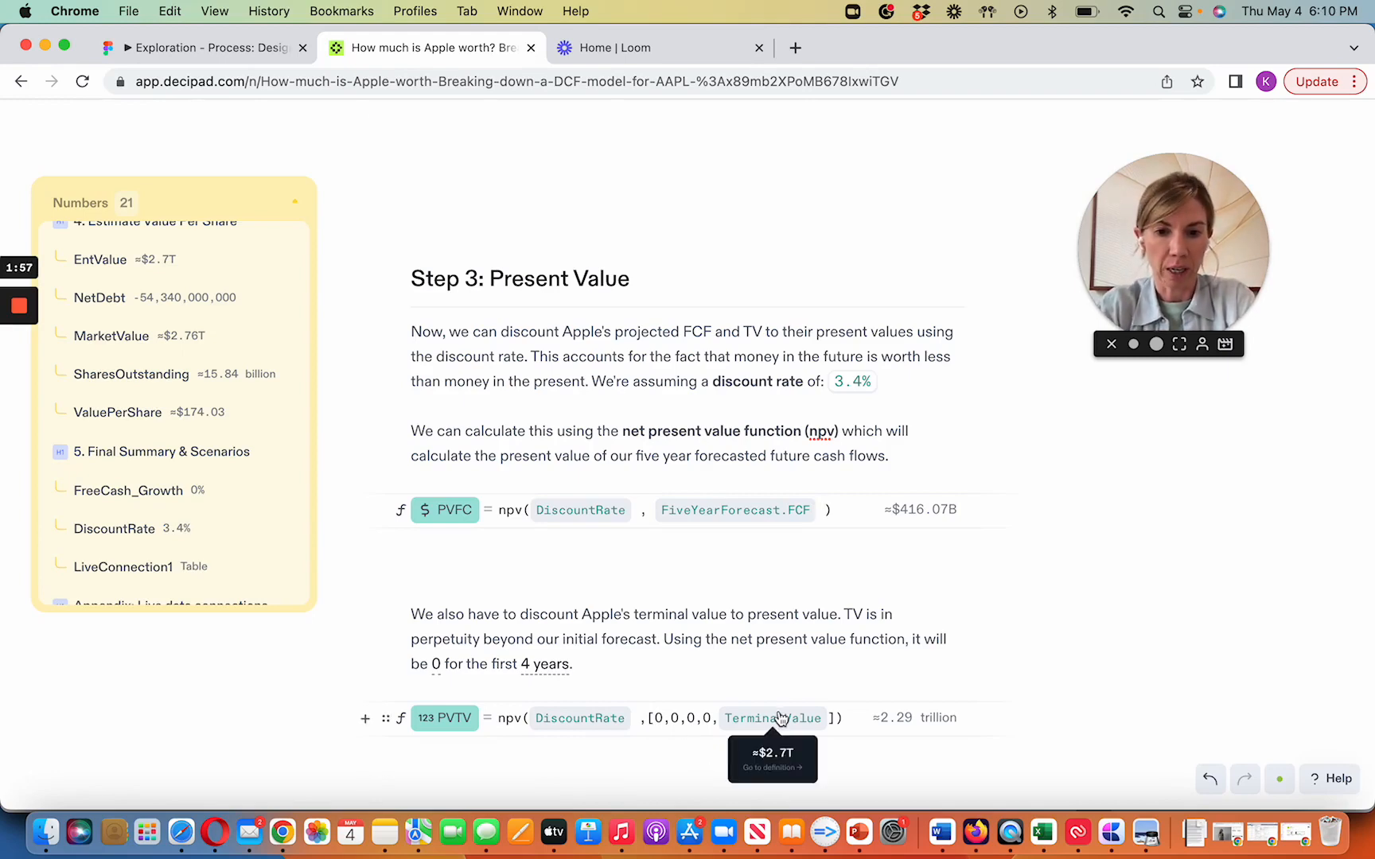
pyautogui.scroll(3, 787, 626)
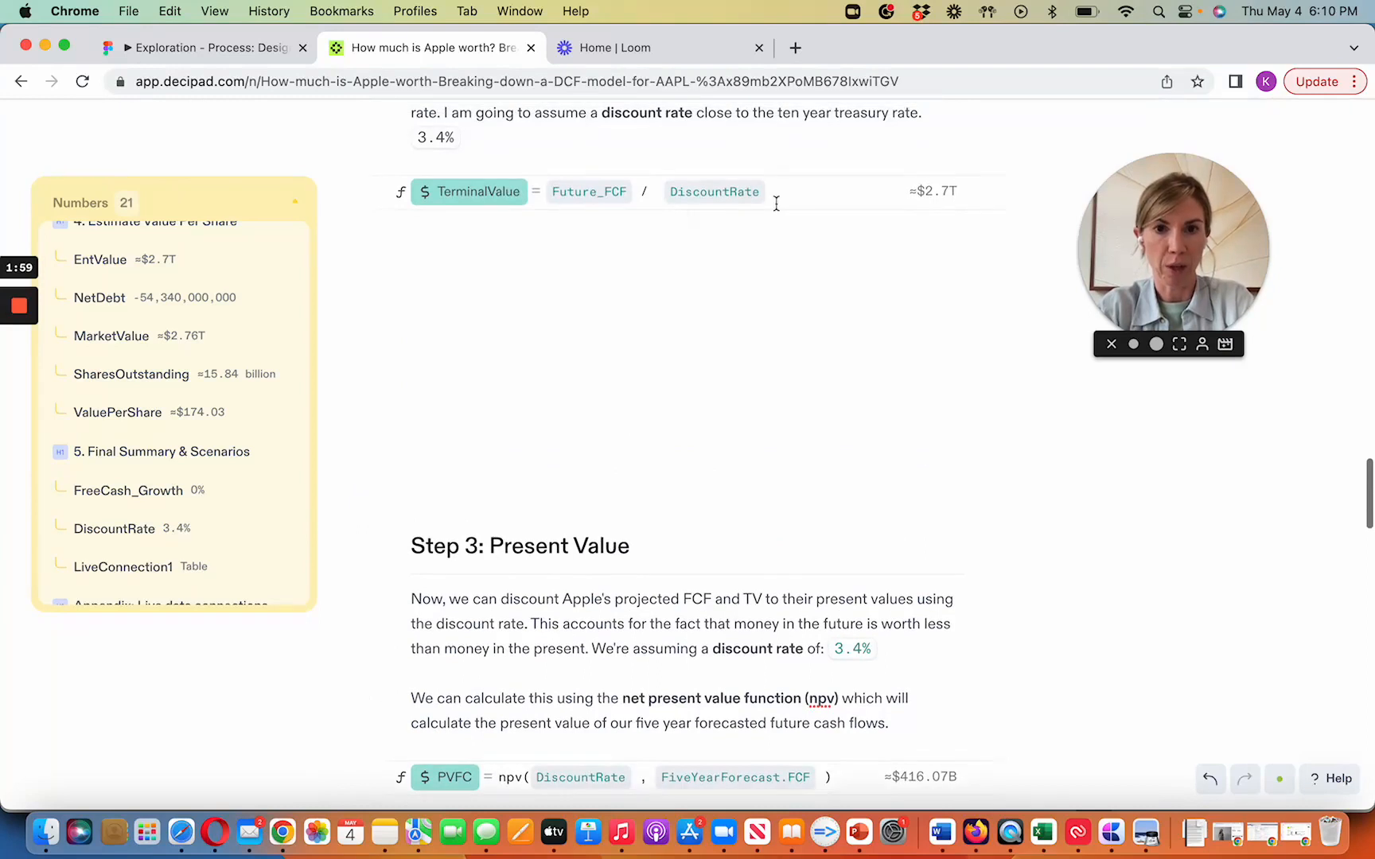
pyautogui.scroll(-3, 909, 278)
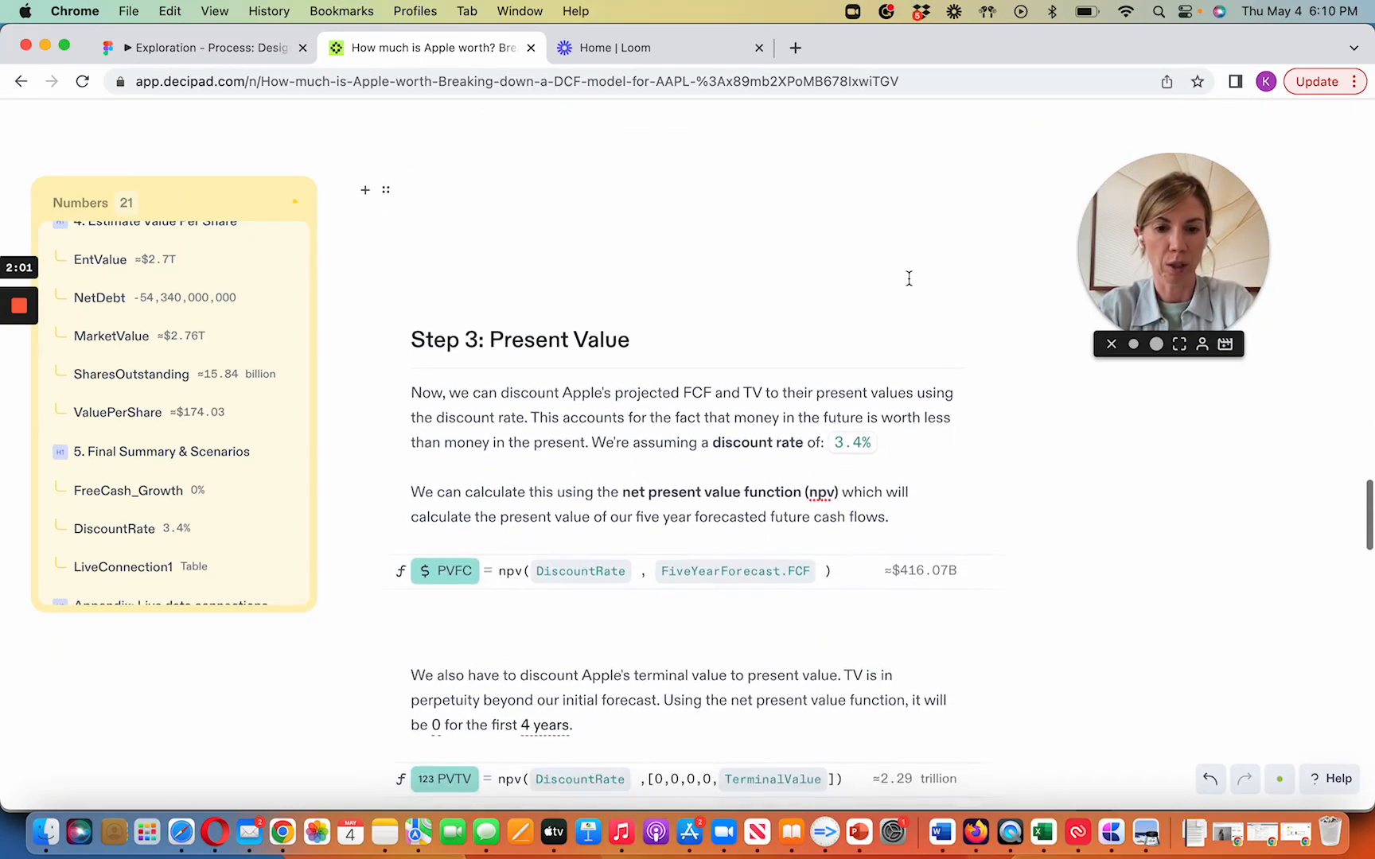
pyautogui.scroll(-1, 843, 666)
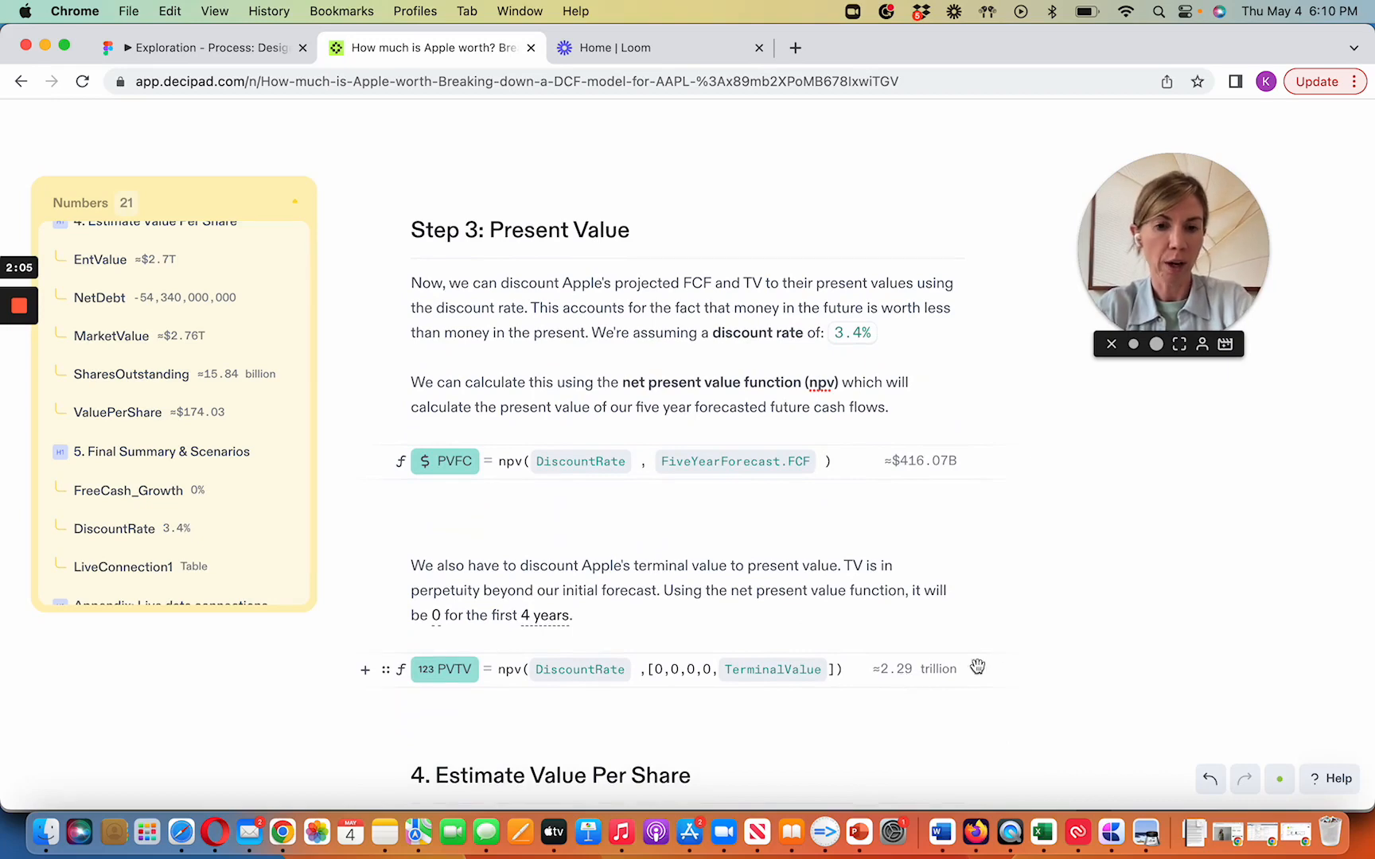
pyautogui.scroll(3, 1001, 652)
pyautogui.scroll(2, 1003, 652)
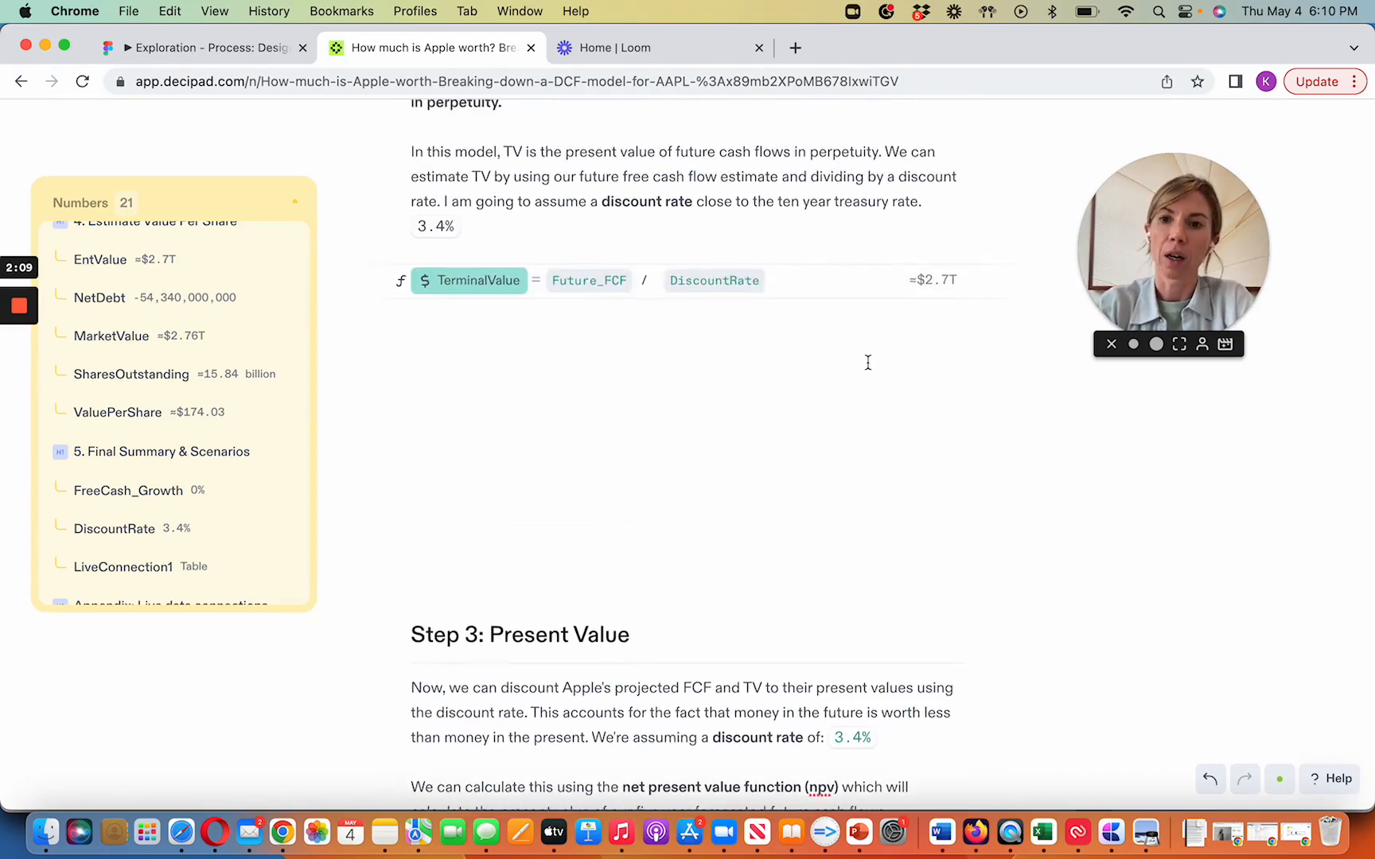
pyautogui.scroll(-3, 868, 362)
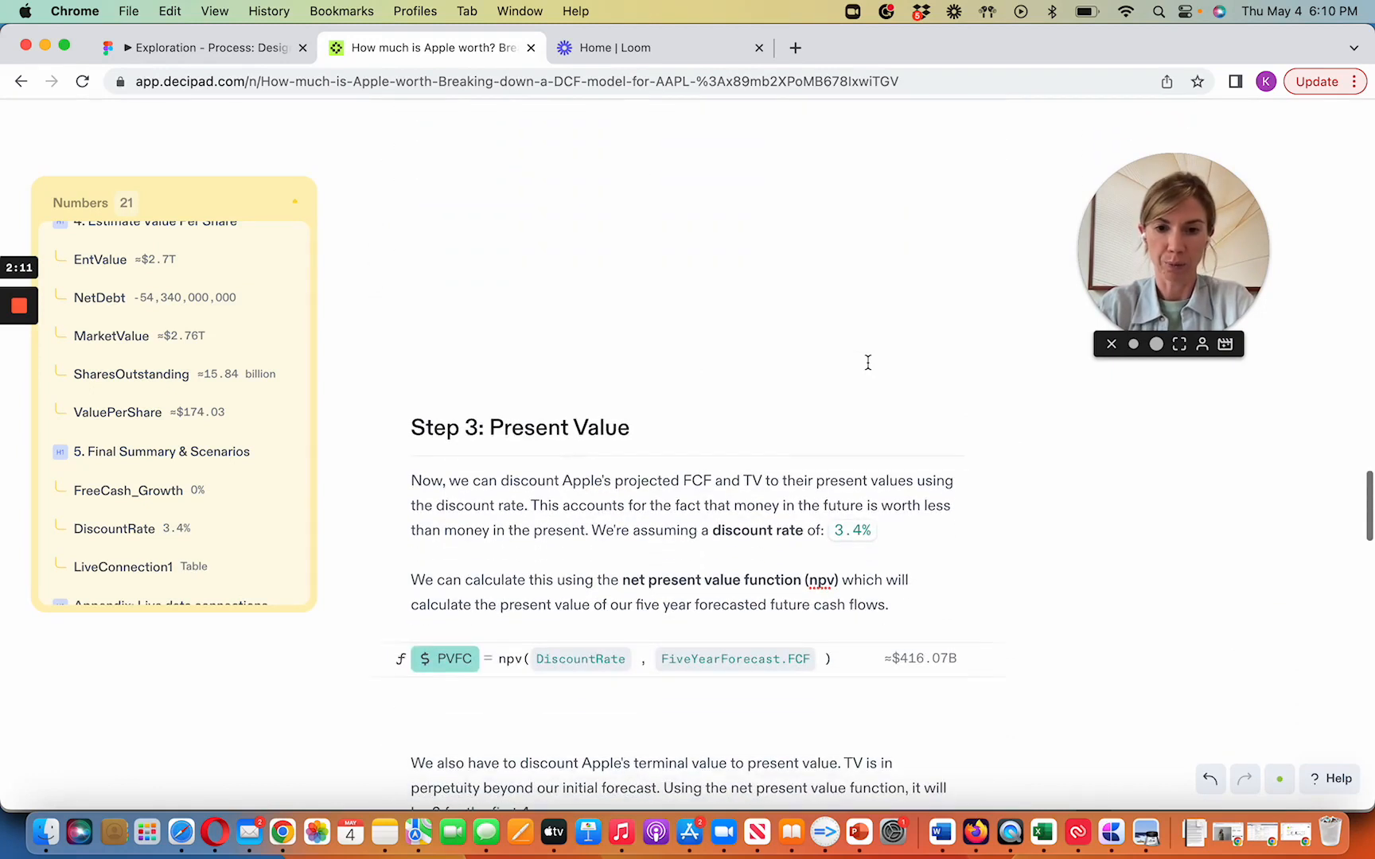
pyautogui.scroll(-2, 868, 362)
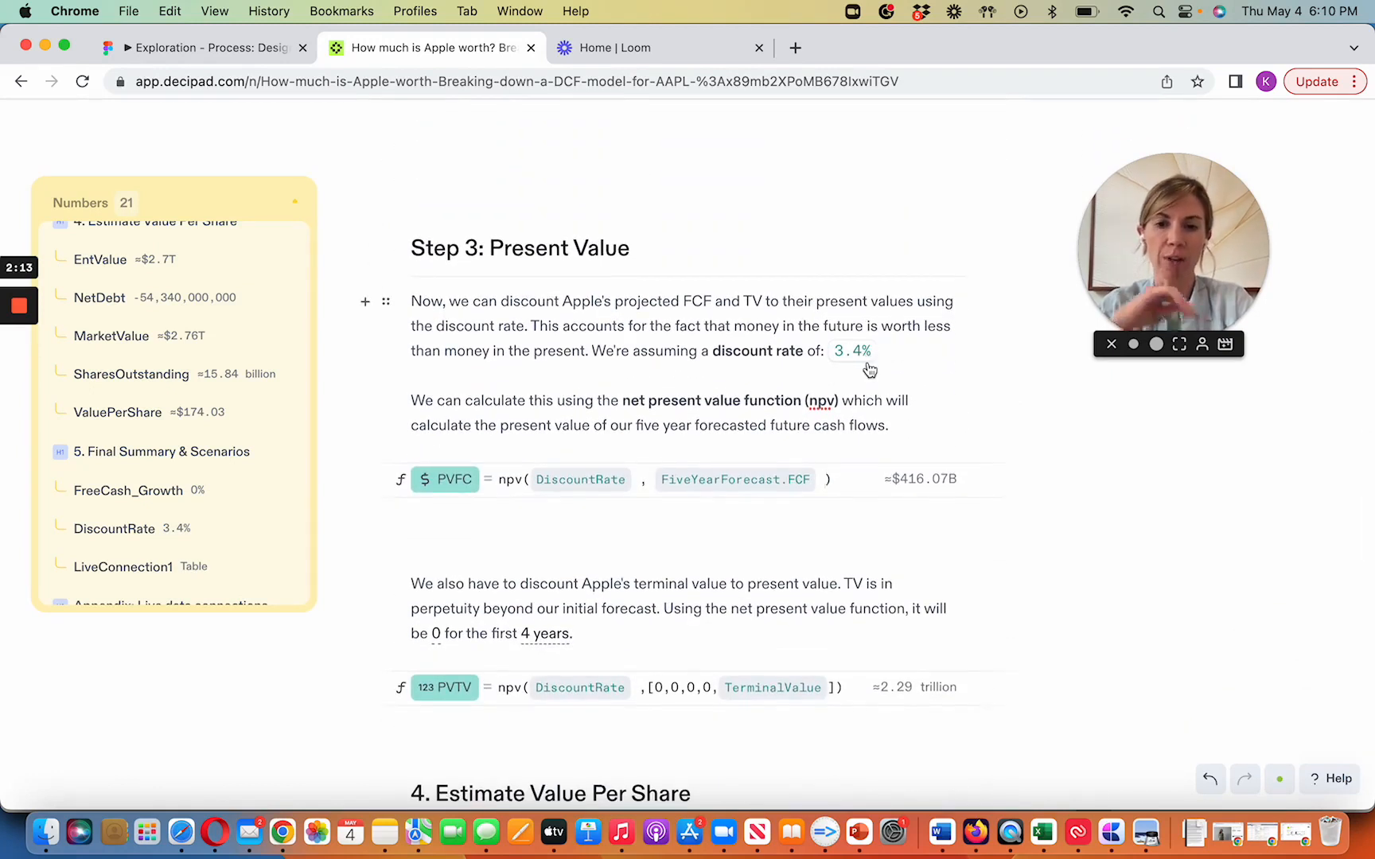
pyautogui.moveTo(870, 369)
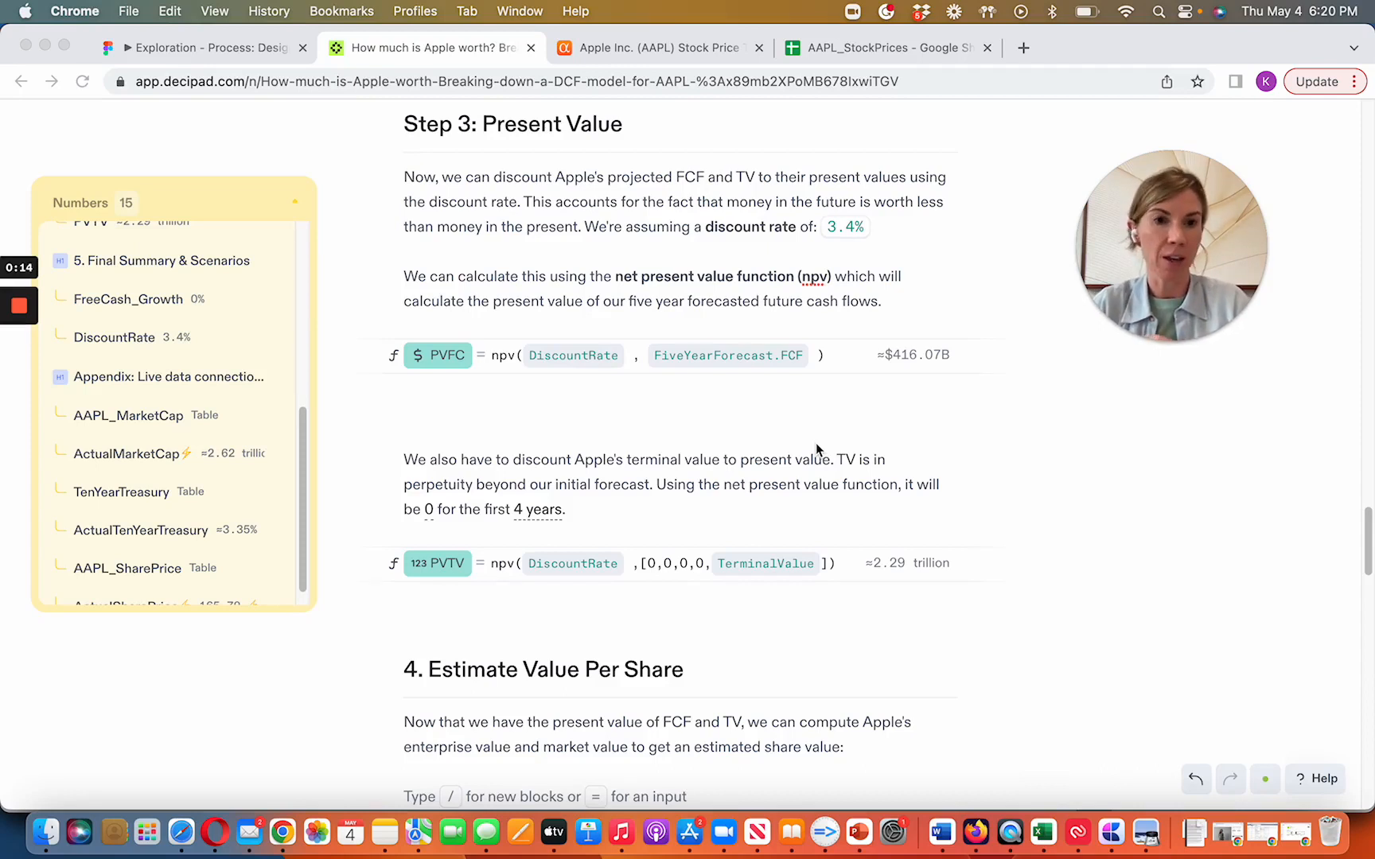
# Add a variable named EntValue below the introductory paragraph in section 4, Estimate Value Per Share.
pyautogui.scroll(-4, 758, 552)
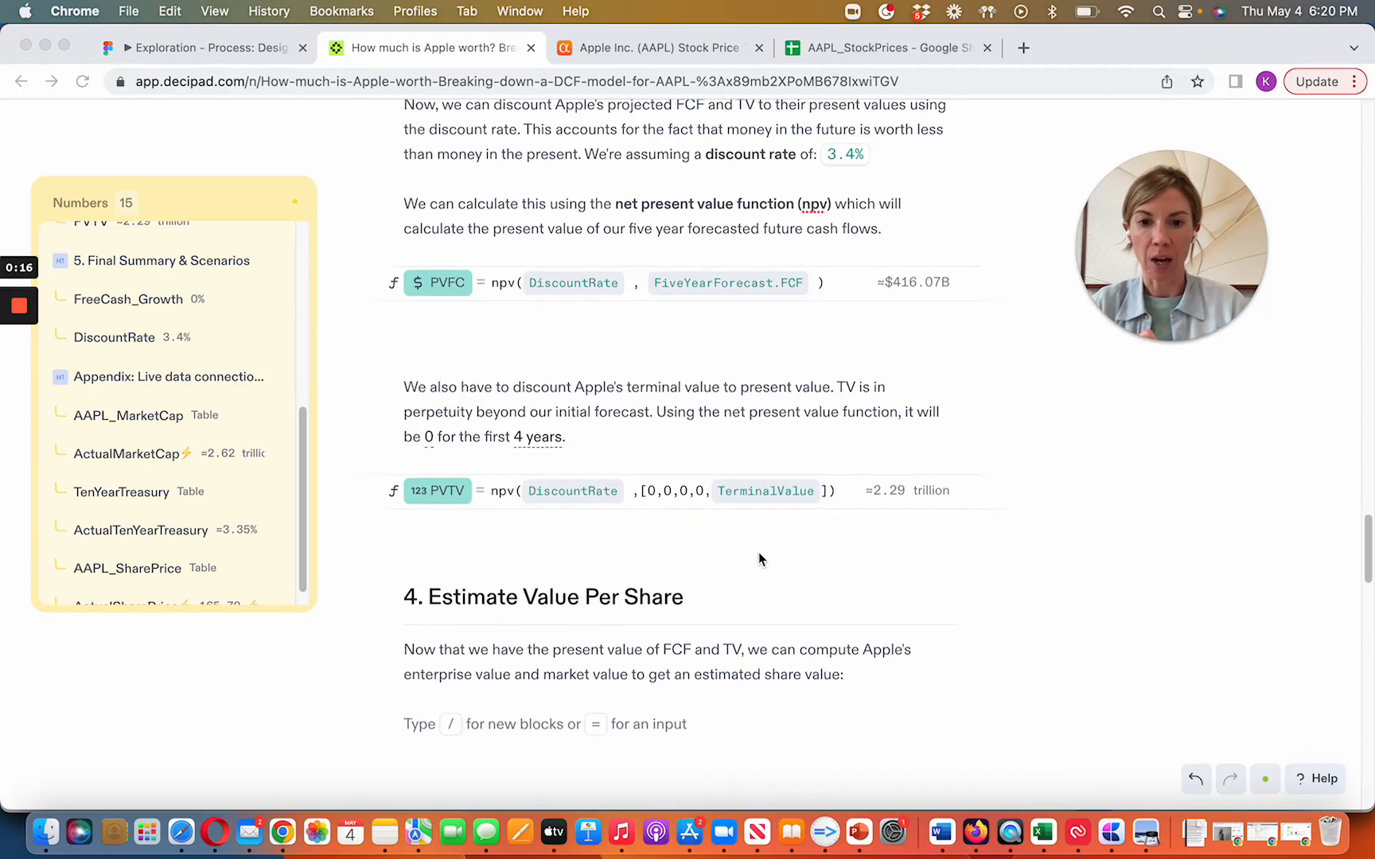
pyautogui.click(519, 636)
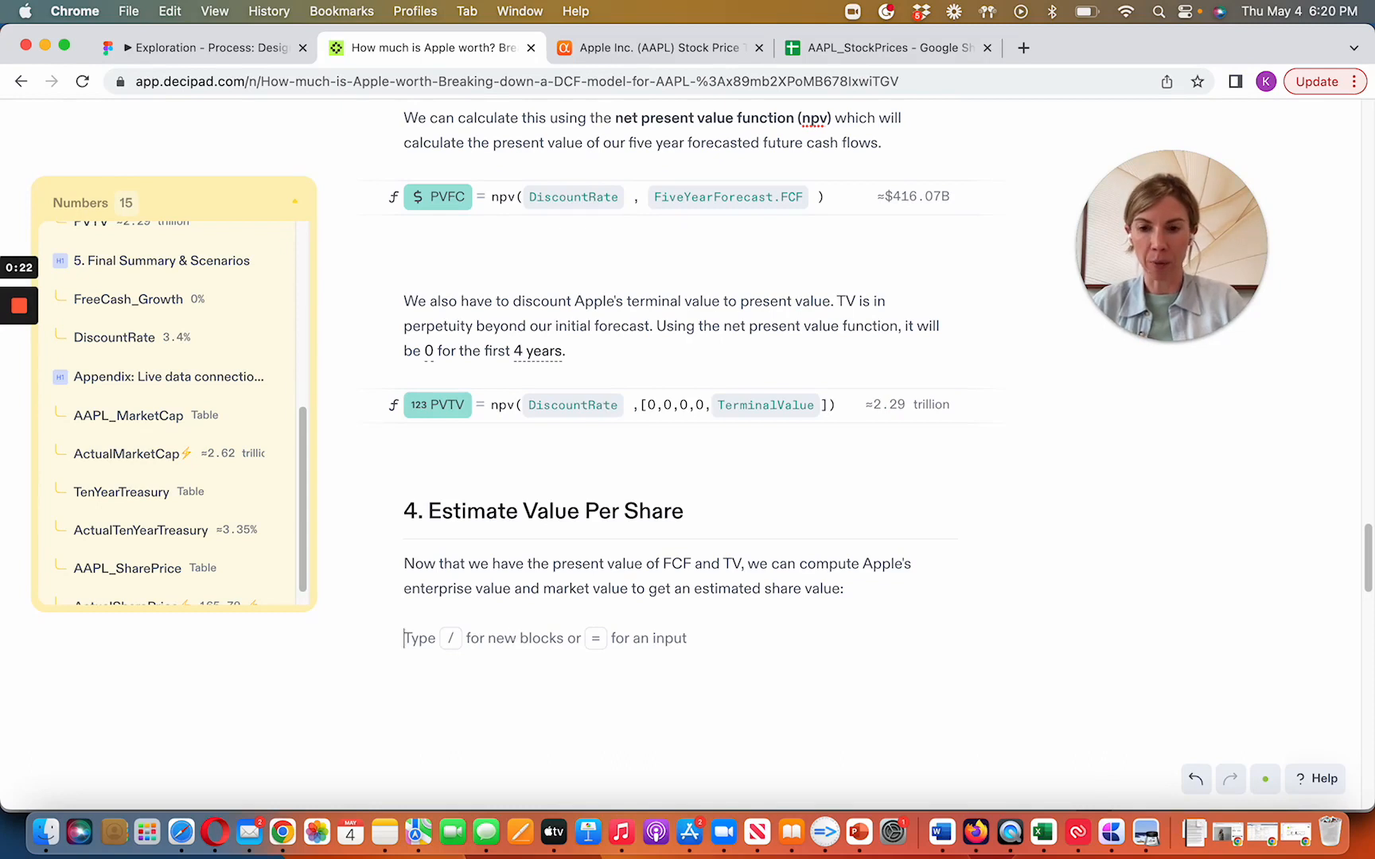
pyautogui.press('=')
pyautogui.doubleClick(482, 645)
pyautogui.write('E')
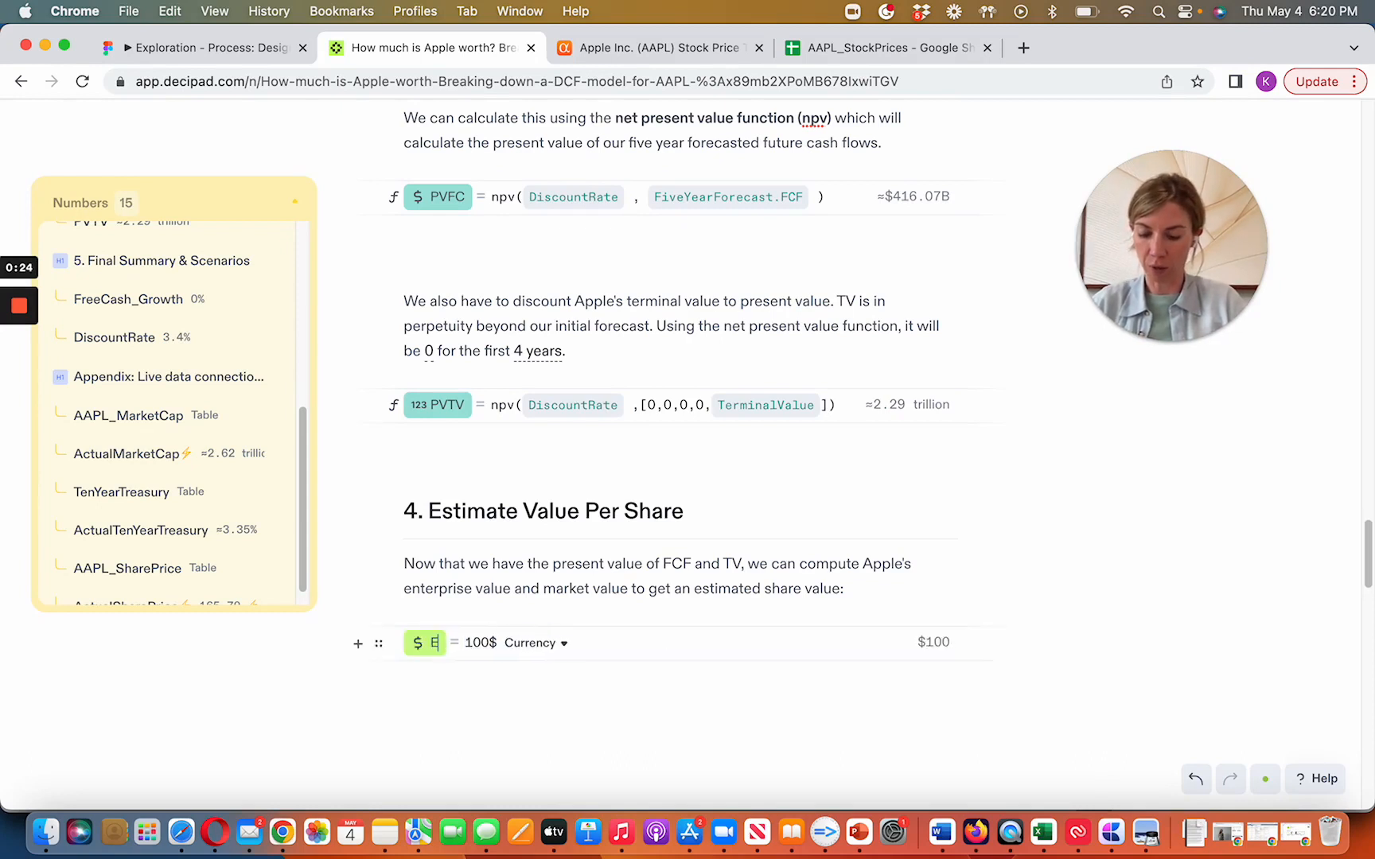
pyautogui.write('ntValue')
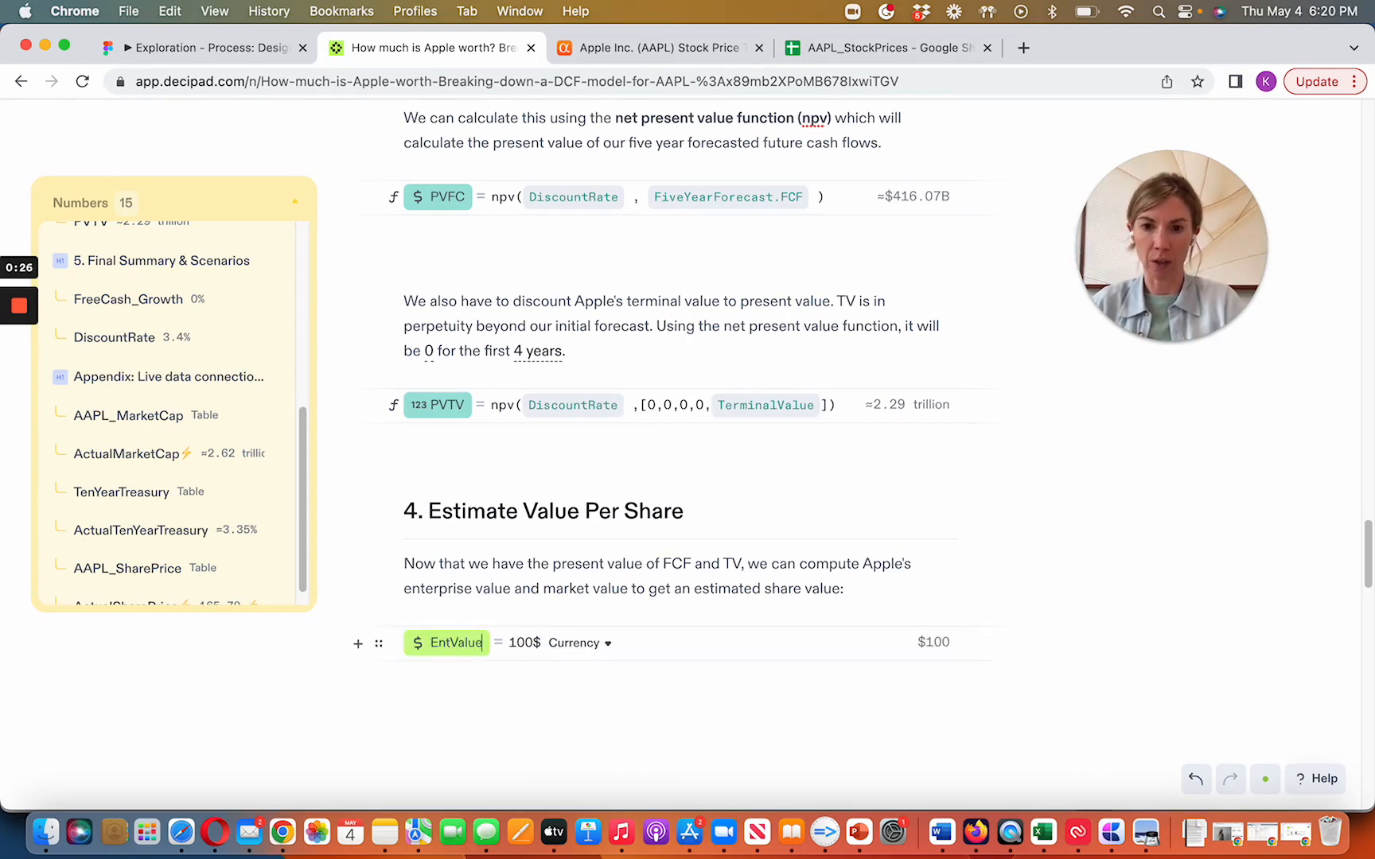
# Replace EntValue's default value with a formula that adds PVFC and PVTV.
pyautogui.doubleClick(512, 644)
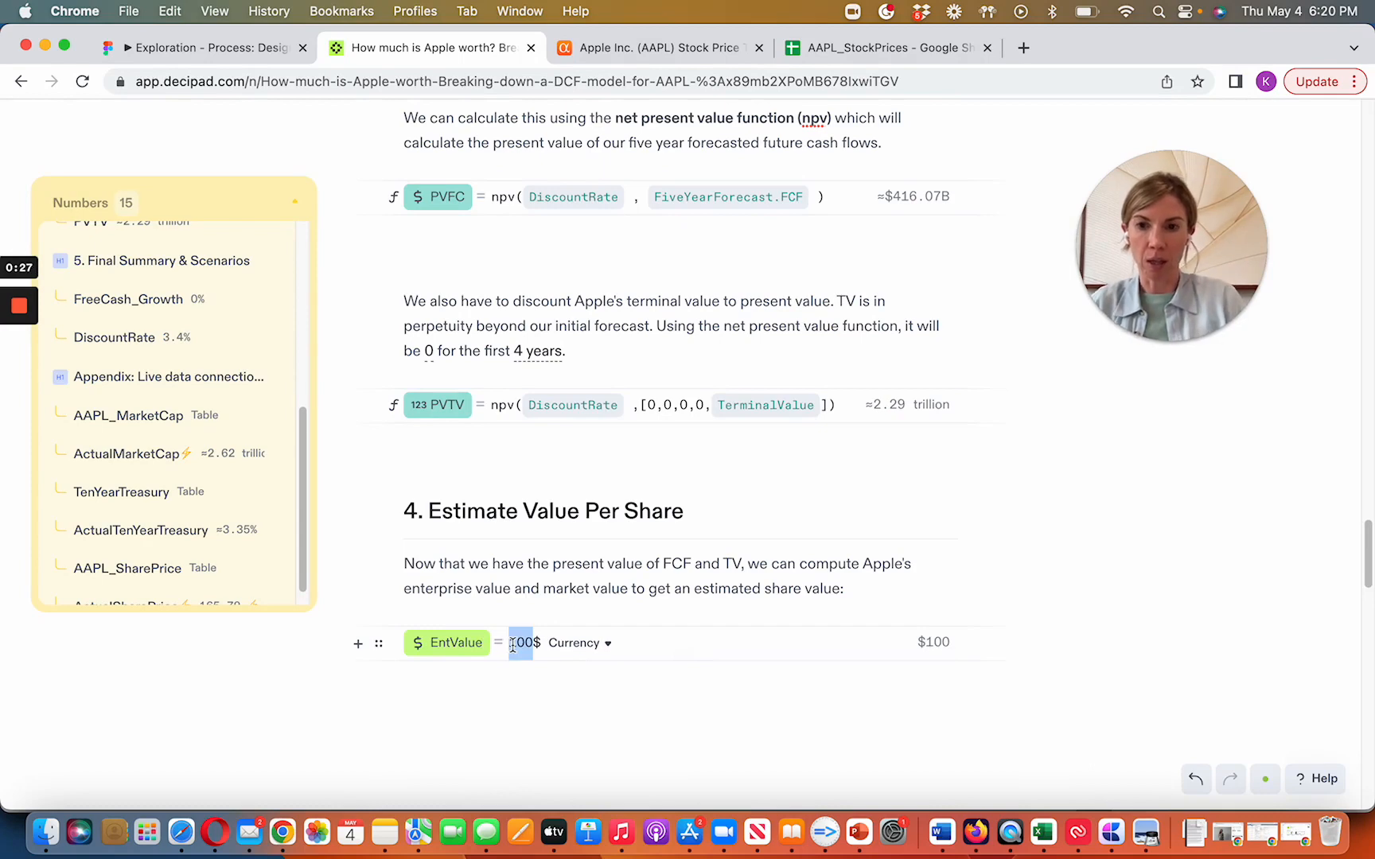
pyautogui.write('00')
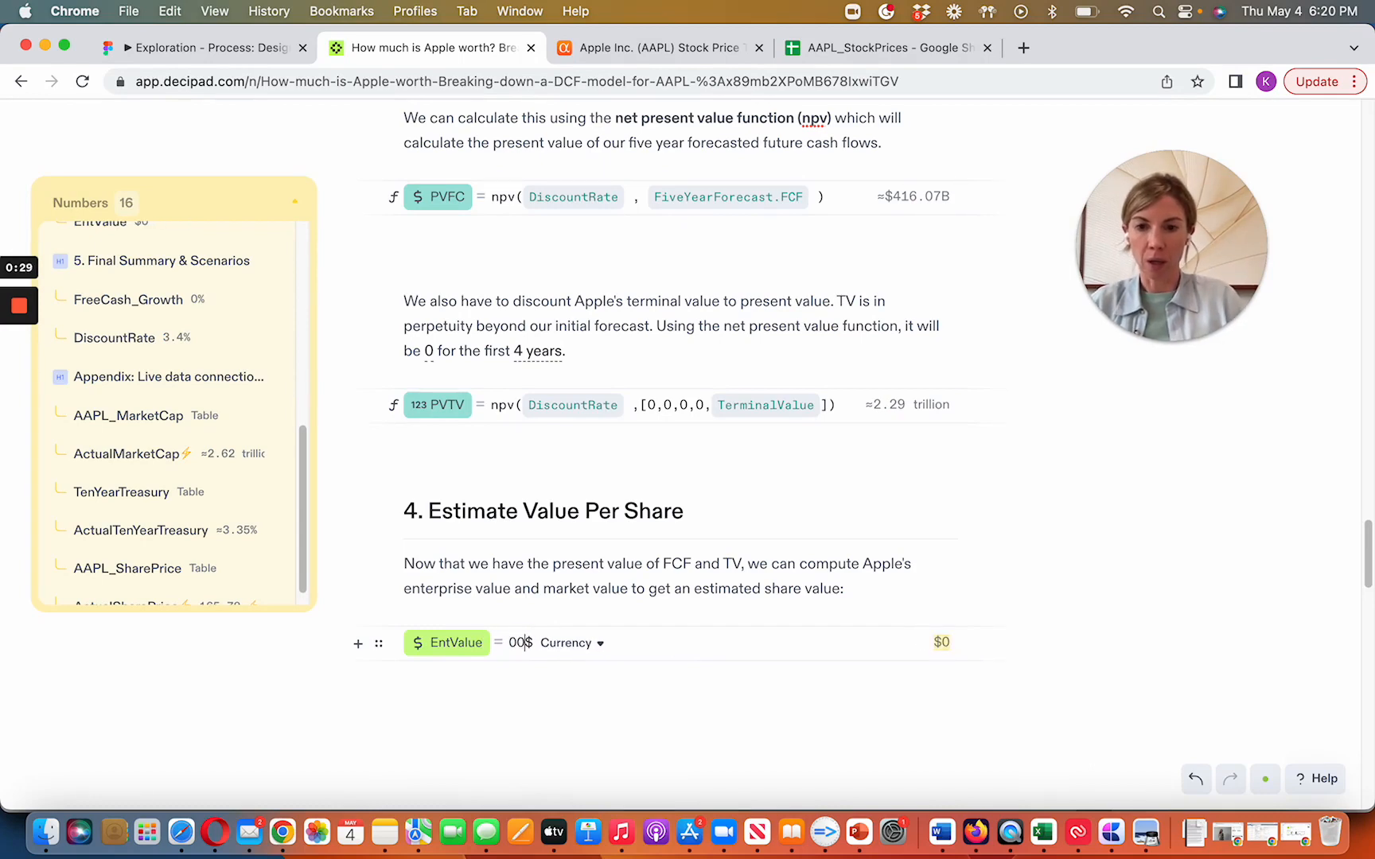
pyautogui.press('ctrl+super+space')
pyautogui.press('Escape')
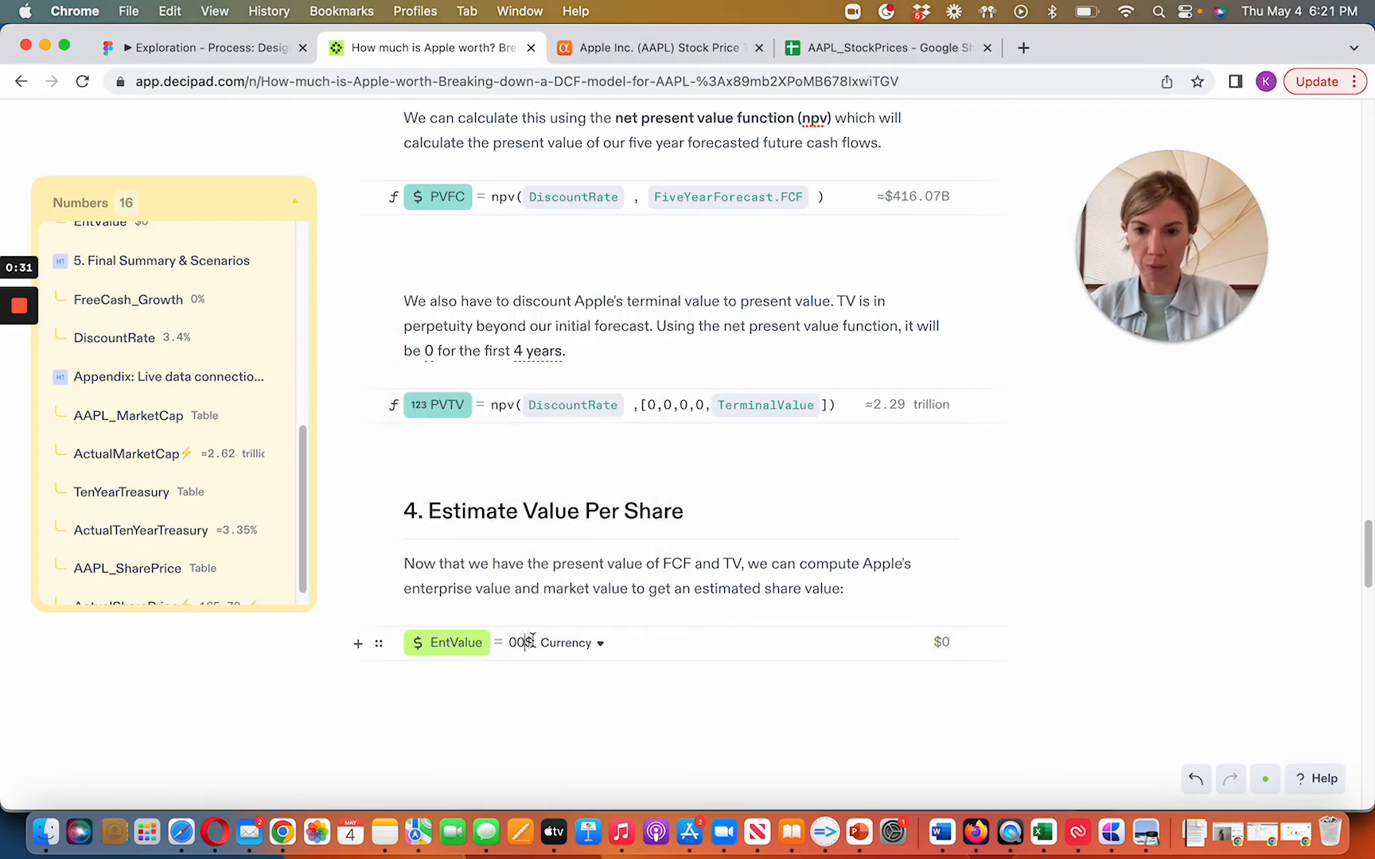
pyautogui.press('BackSpace')
pyautogui.press('BackSpace')
pyautogui.press('BackSpace')
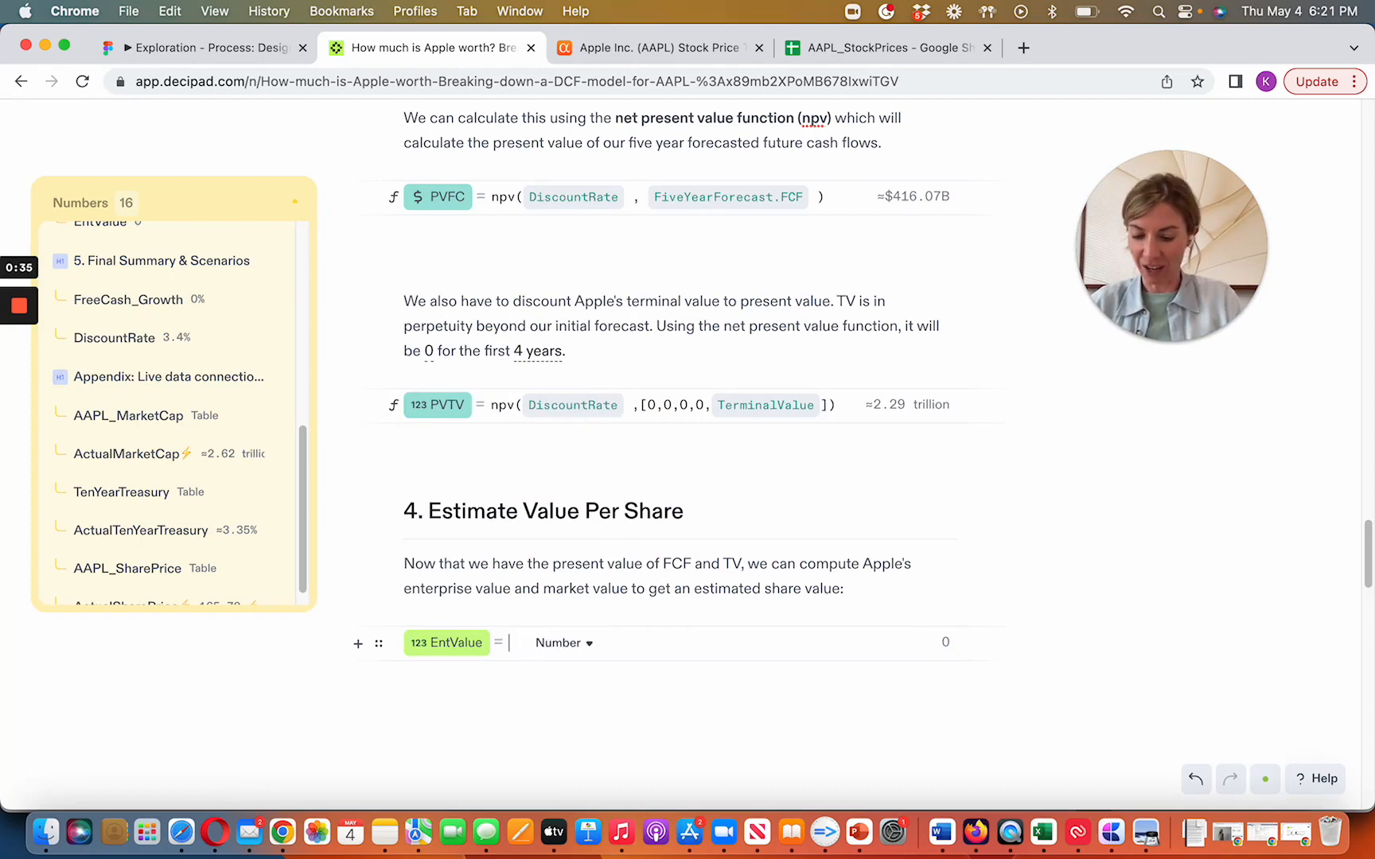
pyautogui.write('PV')
pyautogui.click(544, 703)
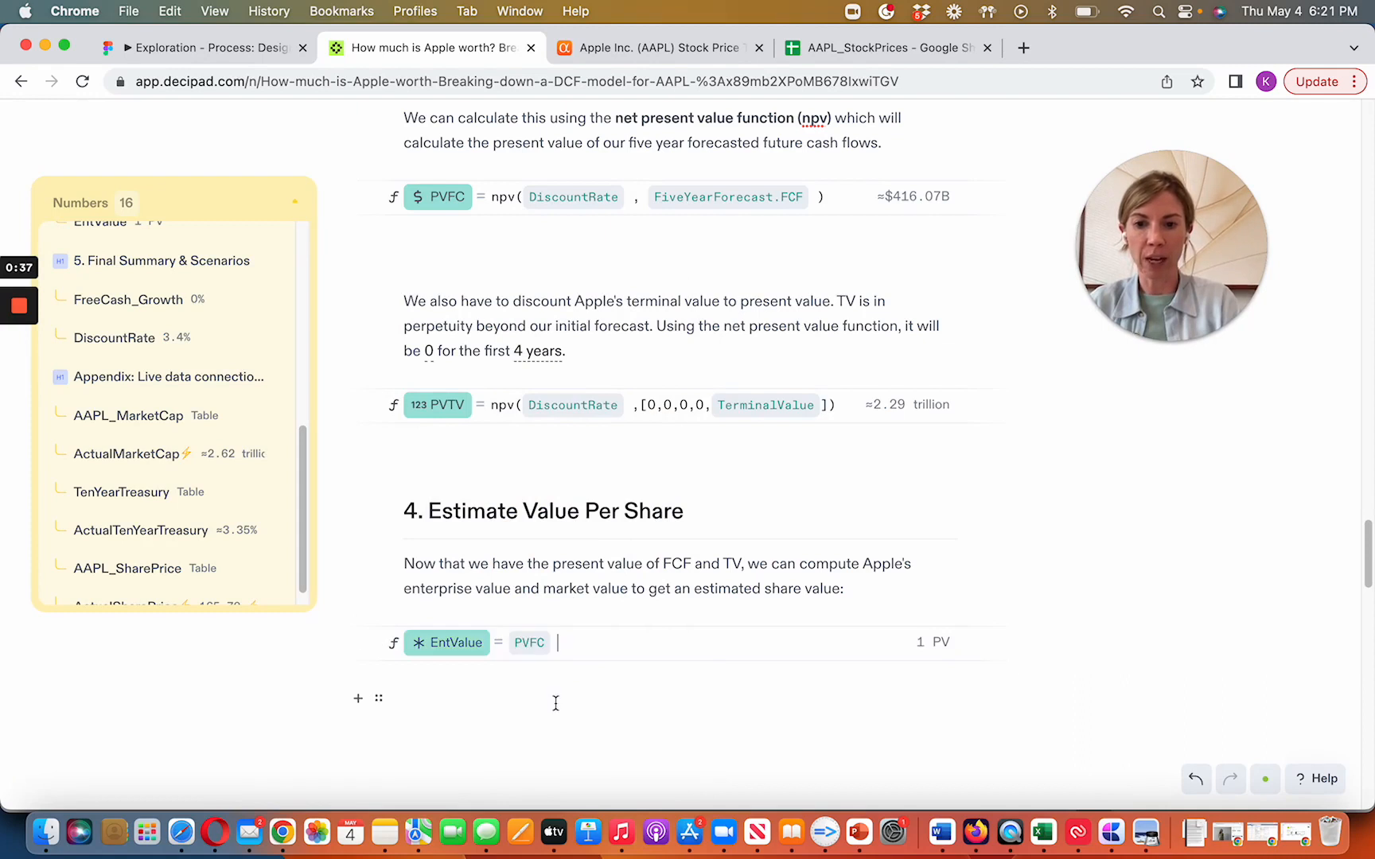
pyautogui.write('+ ')
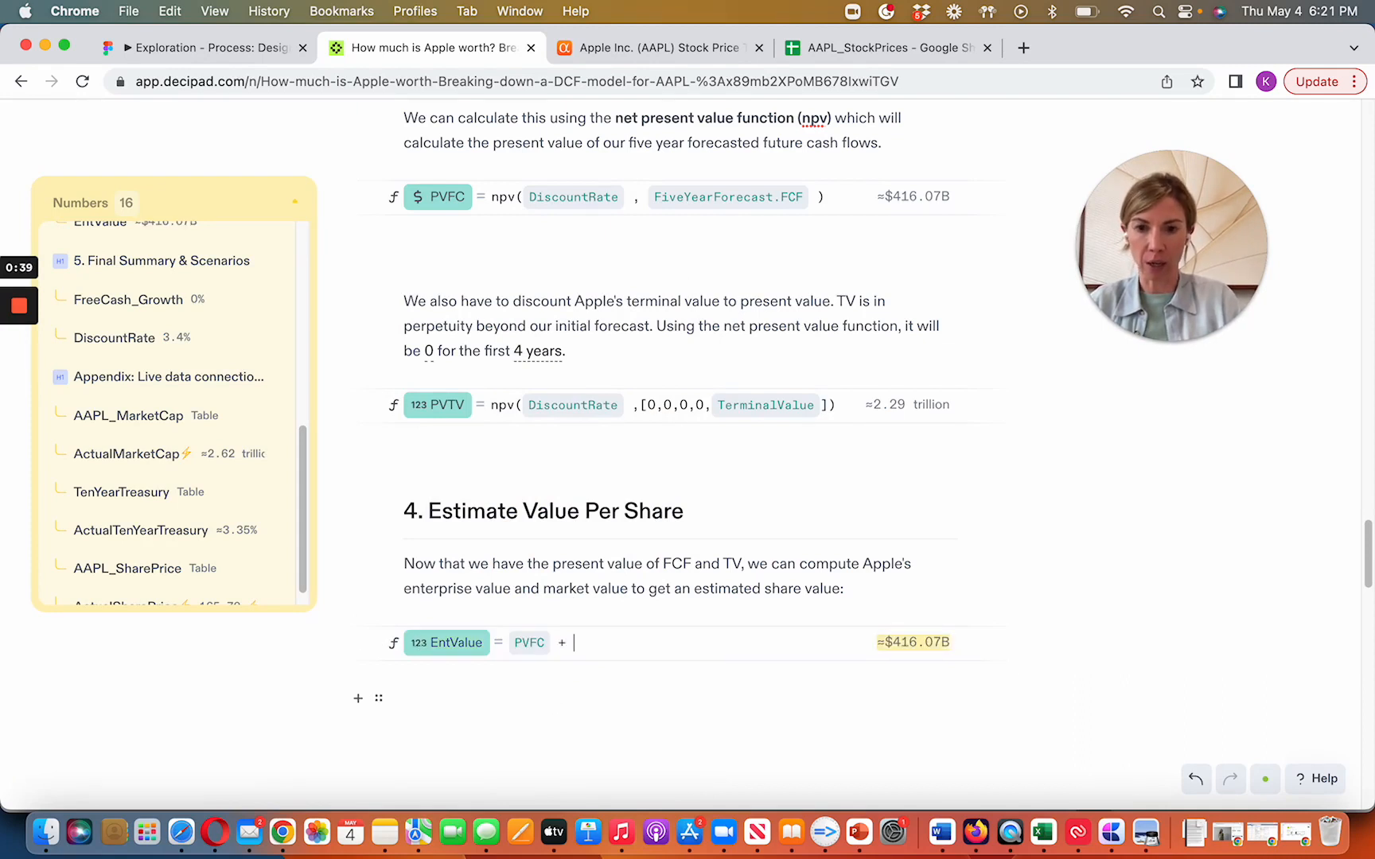
pyautogui.write('PV')
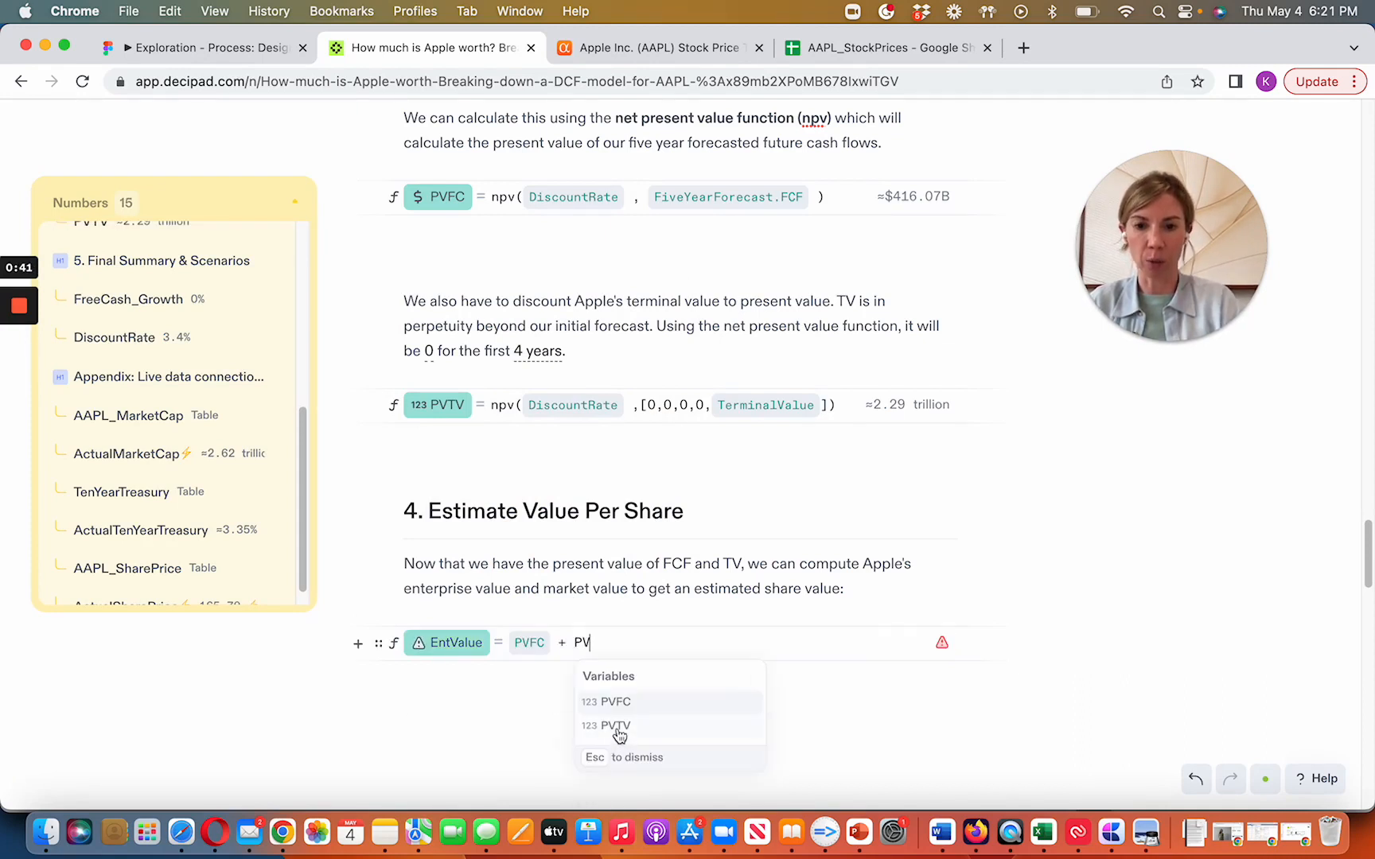
pyautogui.click(619, 733)
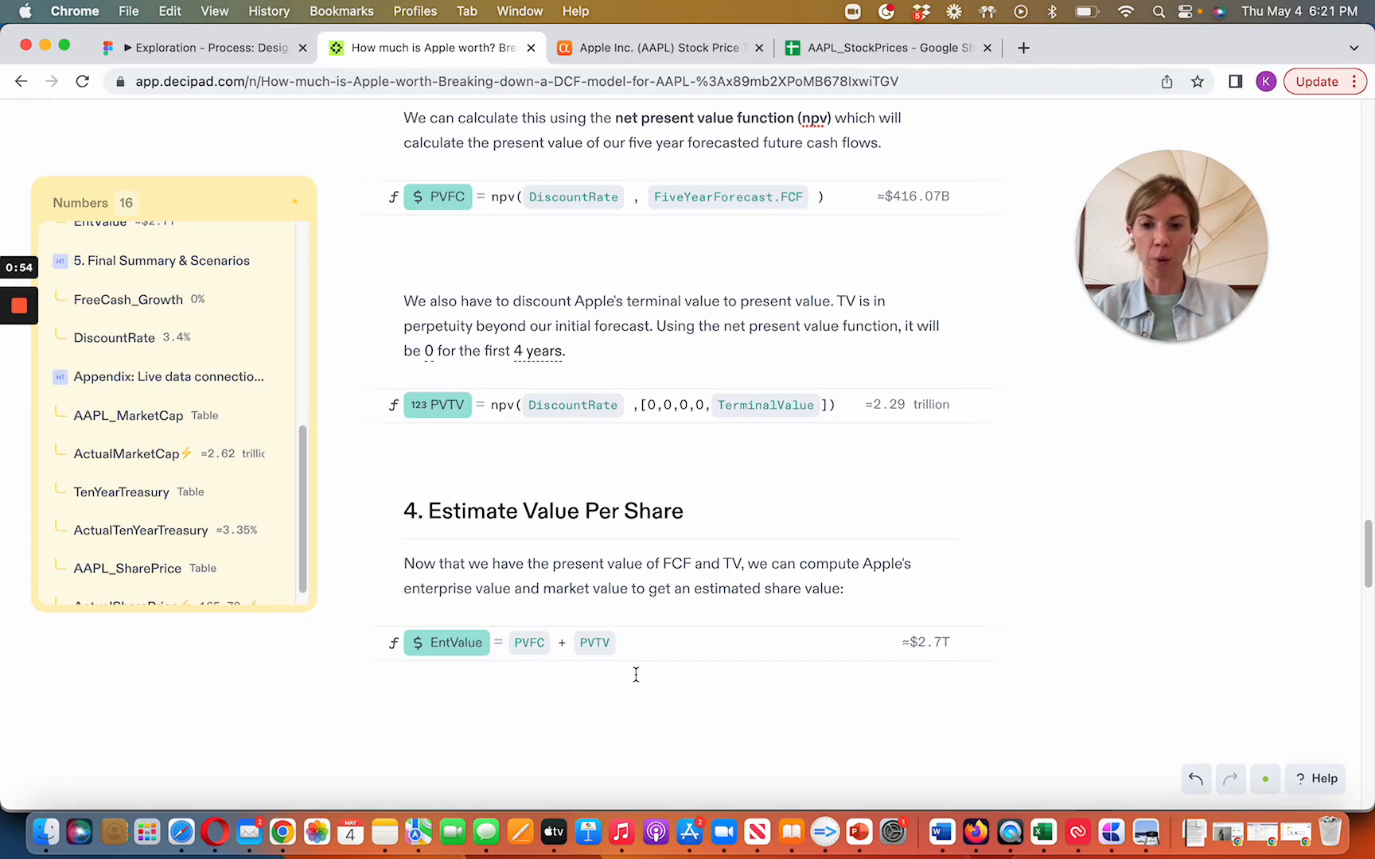
# Add a formula line below EntValue and name it NetDebt.
pyautogui.press('Return')
pyautogui.write('= 14 * 3')
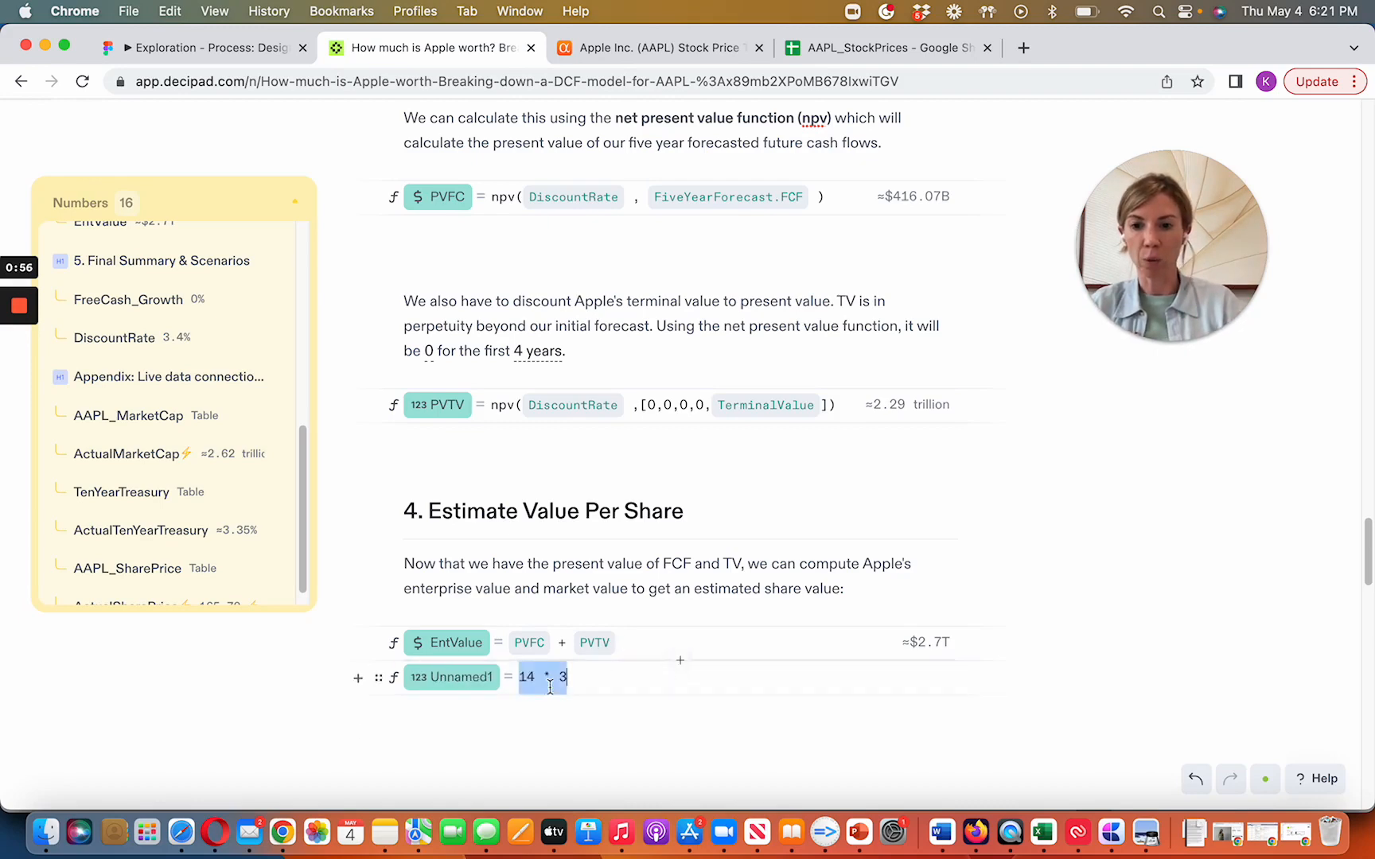
pyautogui.doubleClick(477, 677)
pyautogui.write('Net')
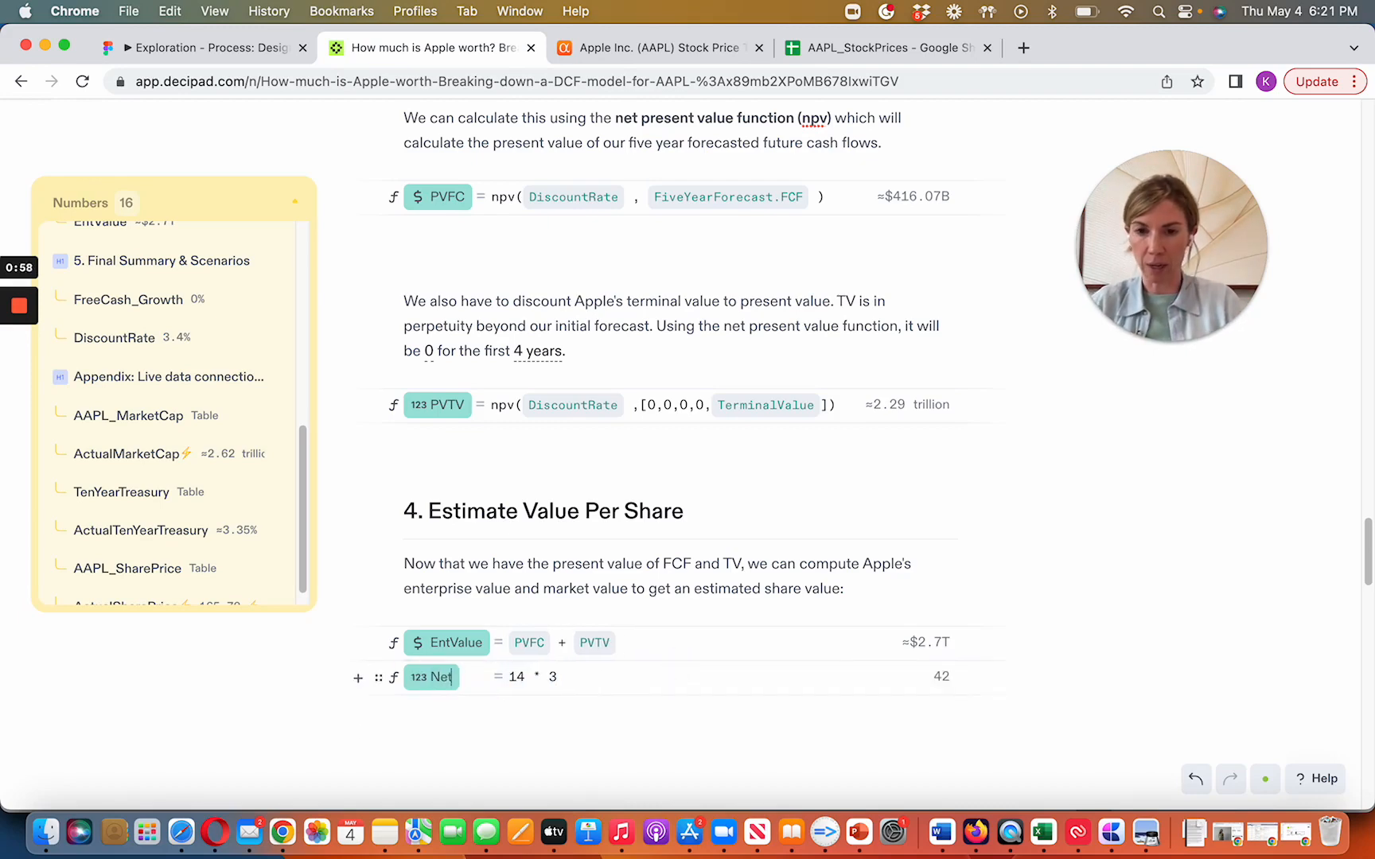
pyautogui.write('Debt')
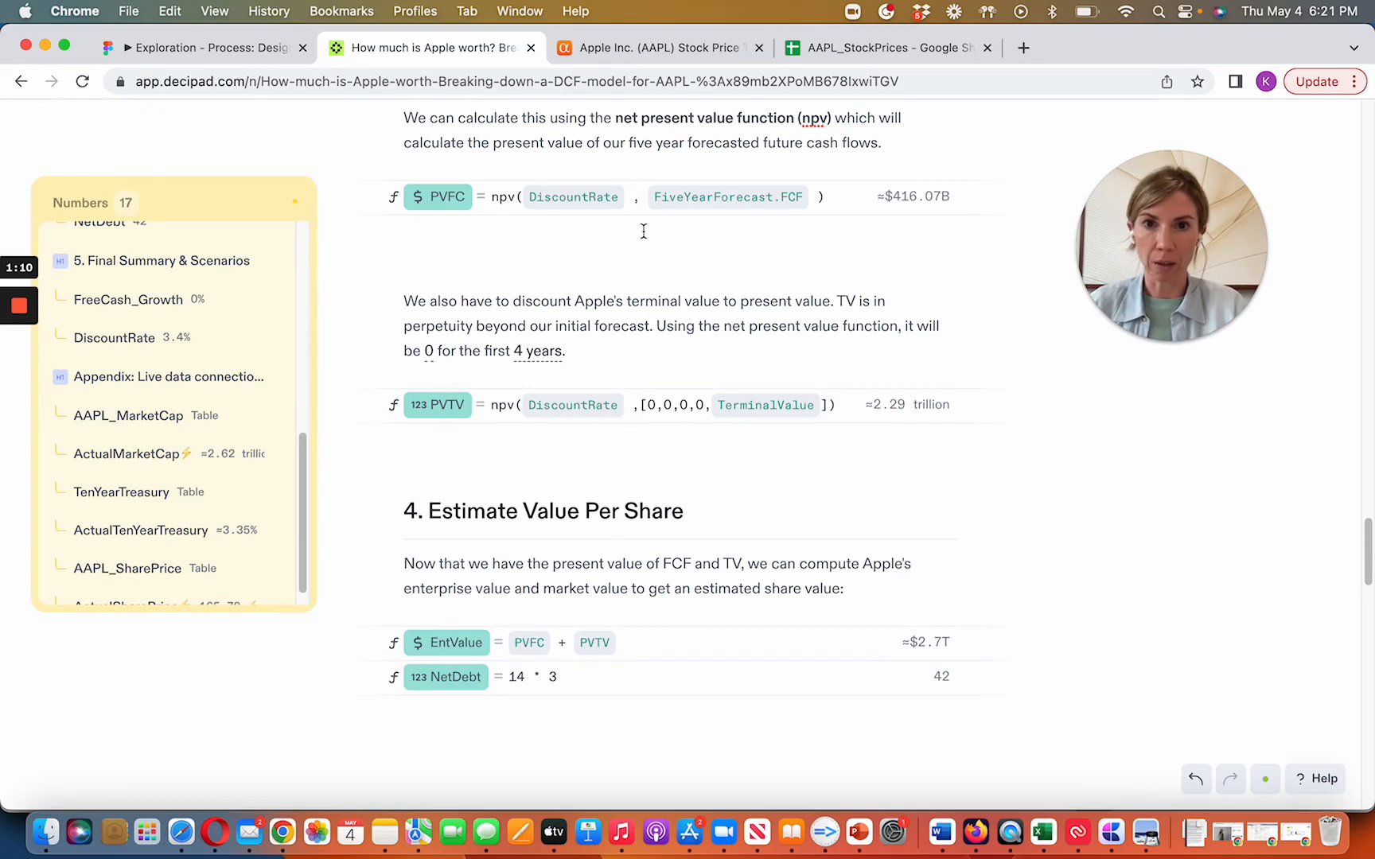
# Switch to the Seeking Alpha page and look up Apple's Net Debt for the last report in its balance sheet.
pyautogui.click(652, 48)
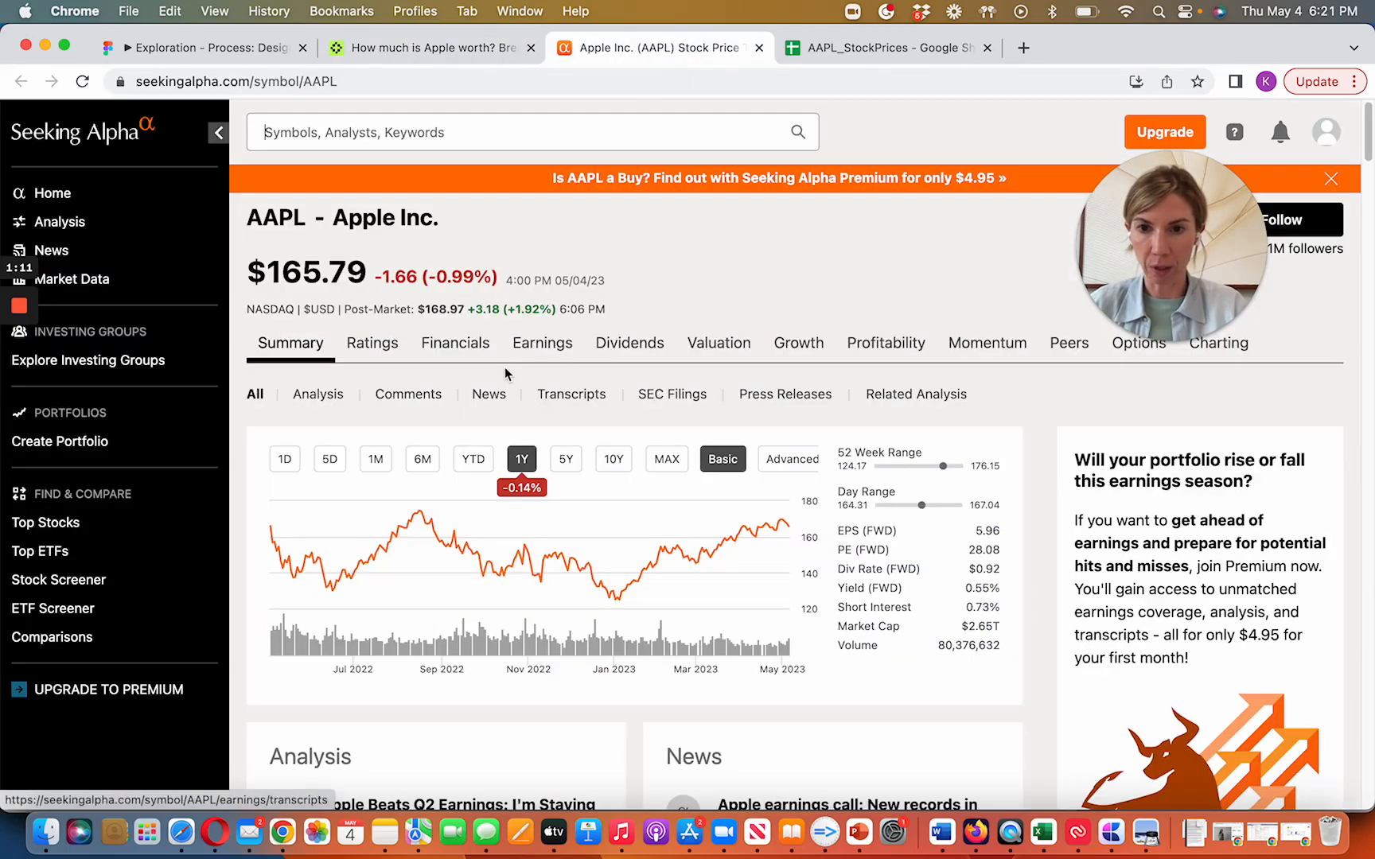
pyautogui.click(475, 348)
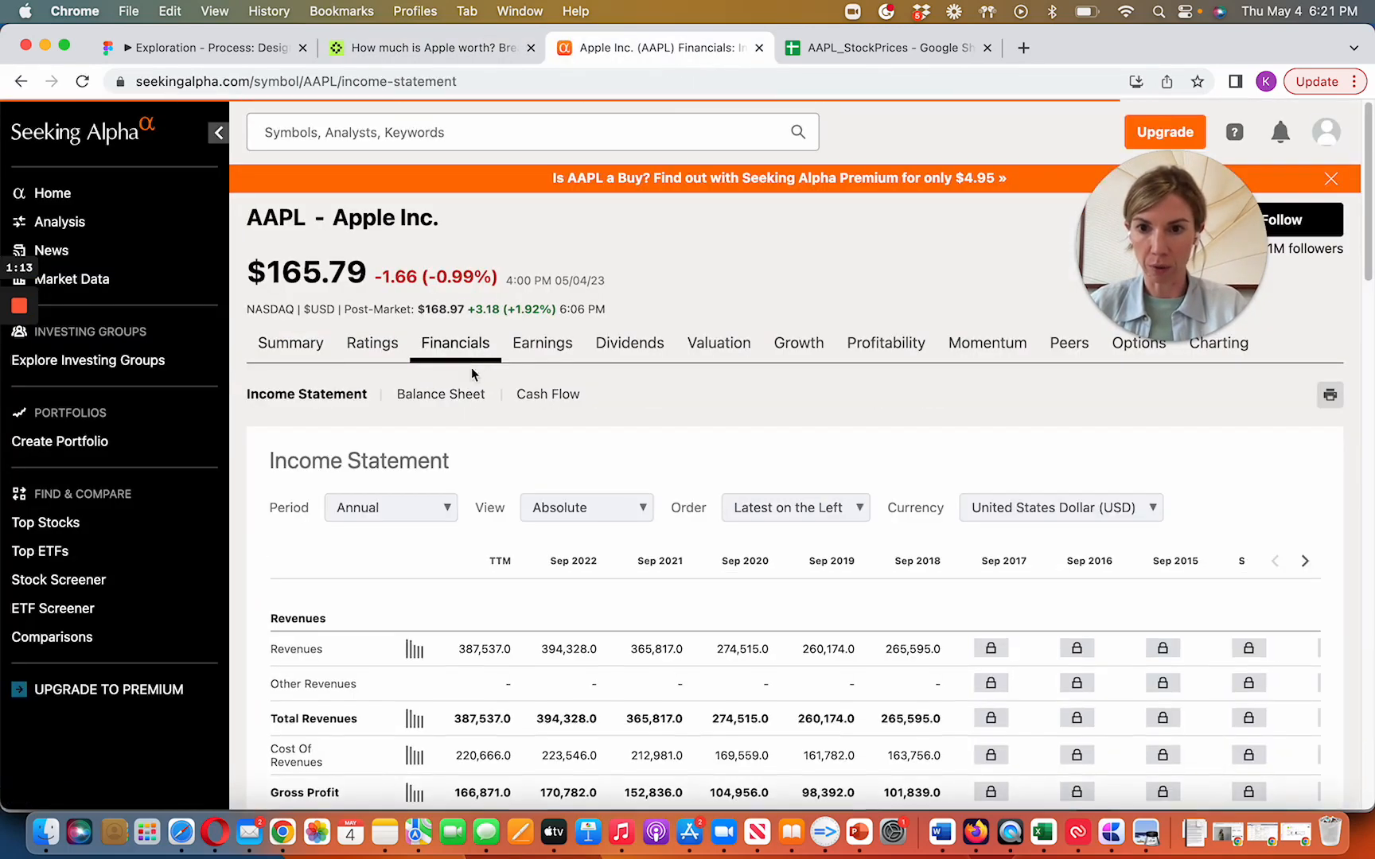
pyautogui.click(458, 396)
pyautogui.scroll(-10, 446, 540)
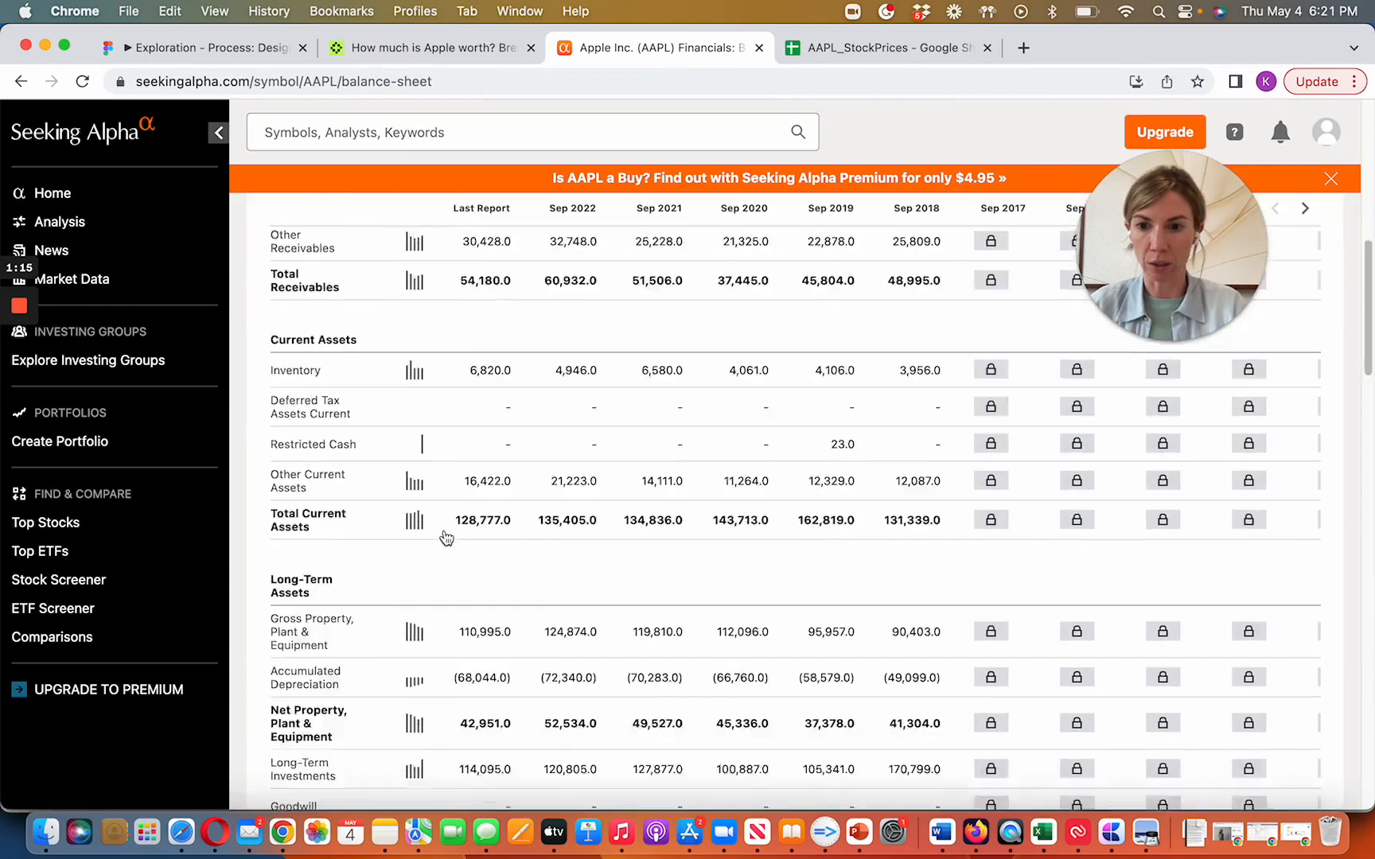
pyautogui.scroll(-15, 446, 539)
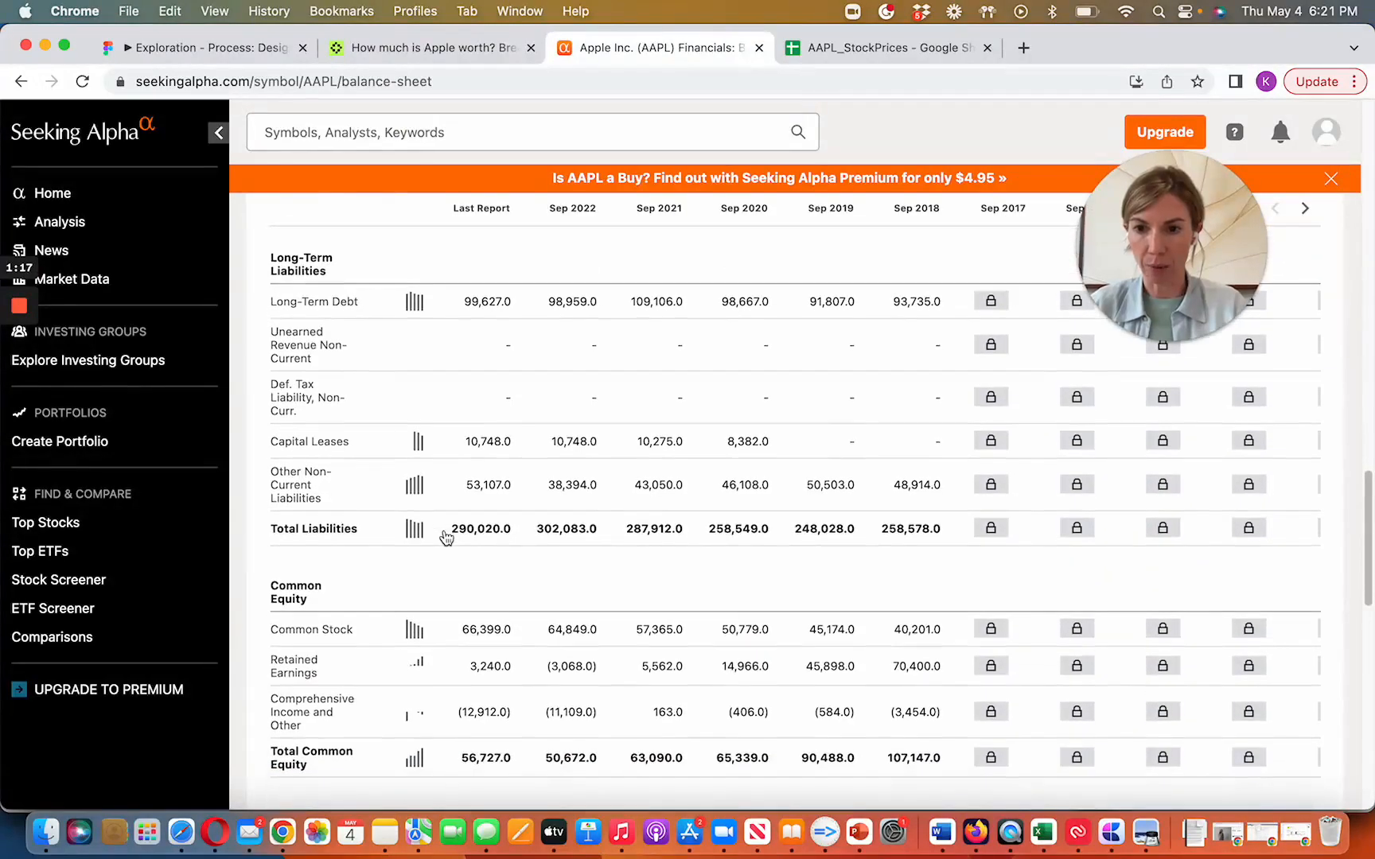
pyautogui.scroll(-15, 446, 538)
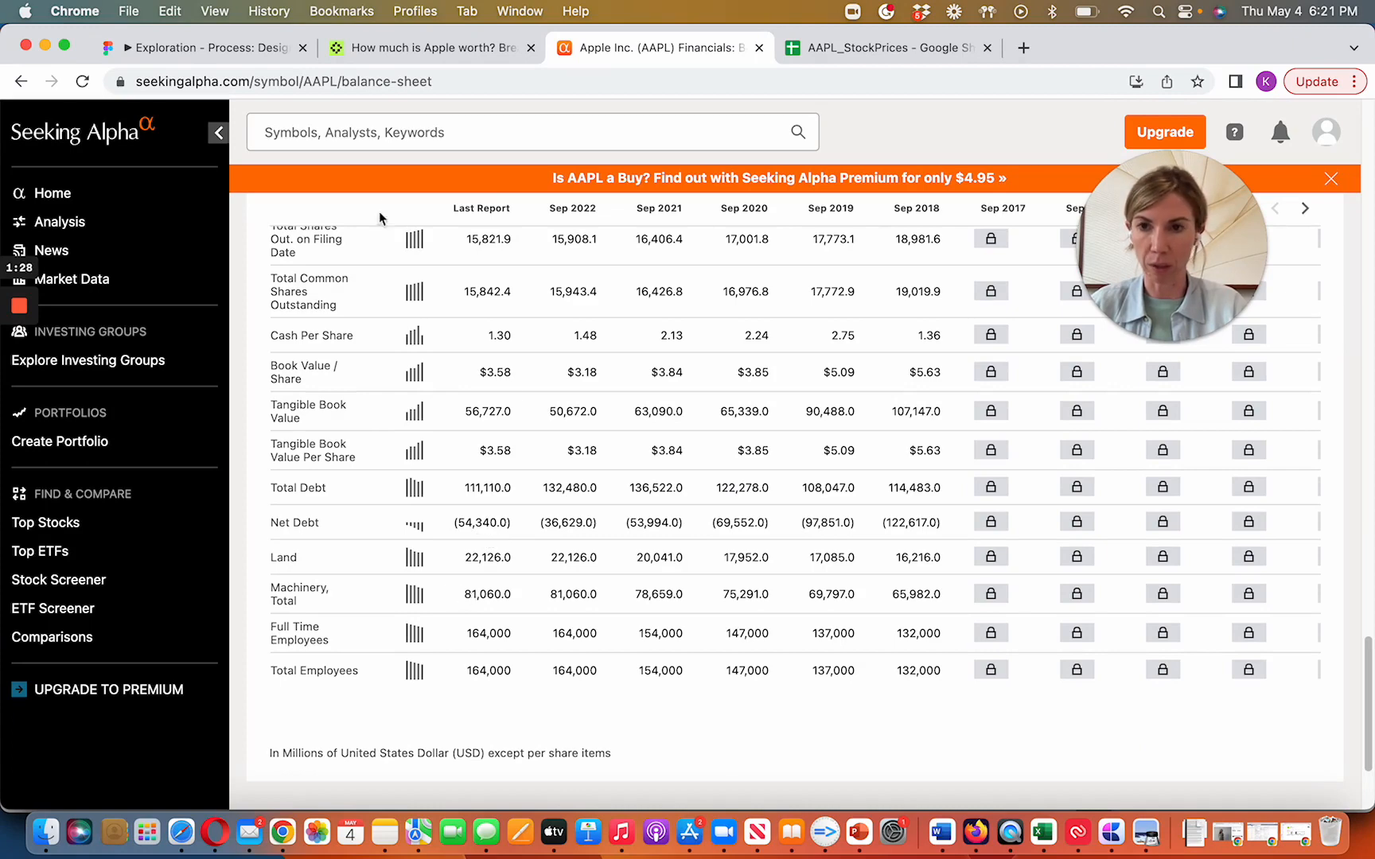
# Return to the Decipad notebook and set NetDebt to -54340 millions.
pyautogui.click(367, 62)
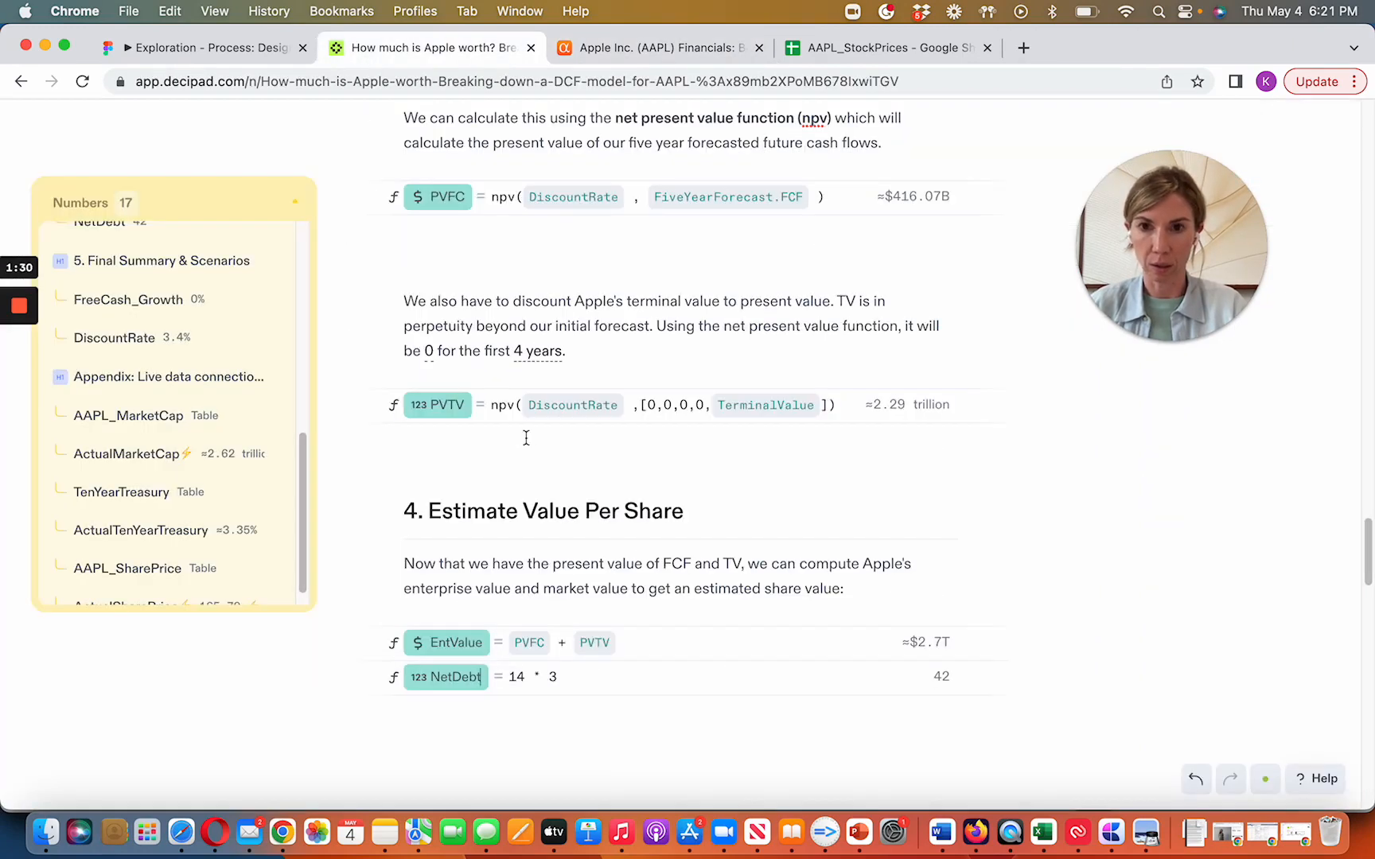
pyautogui.tripleClick(528, 677)
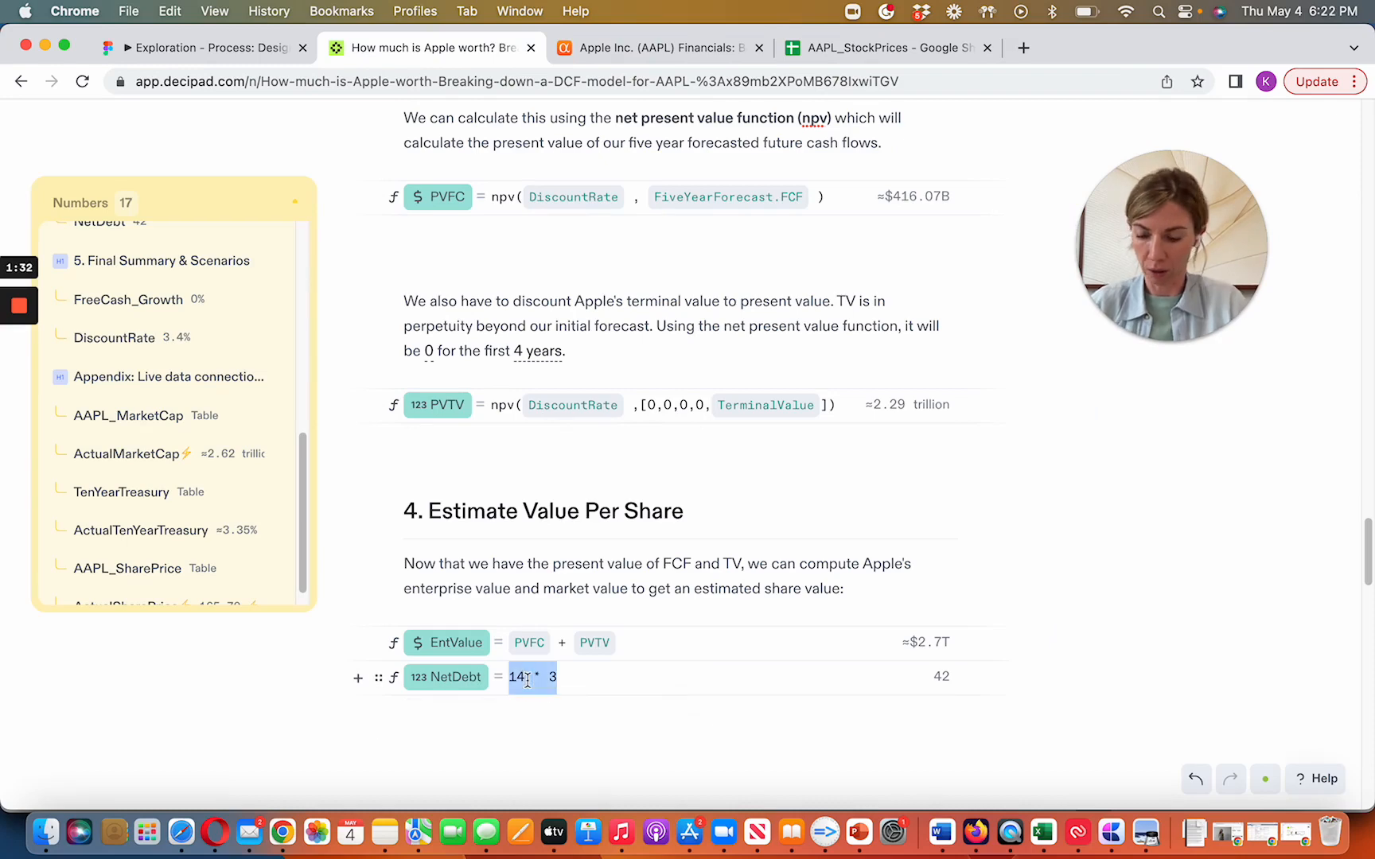
pyautogui.write('54340 millions')
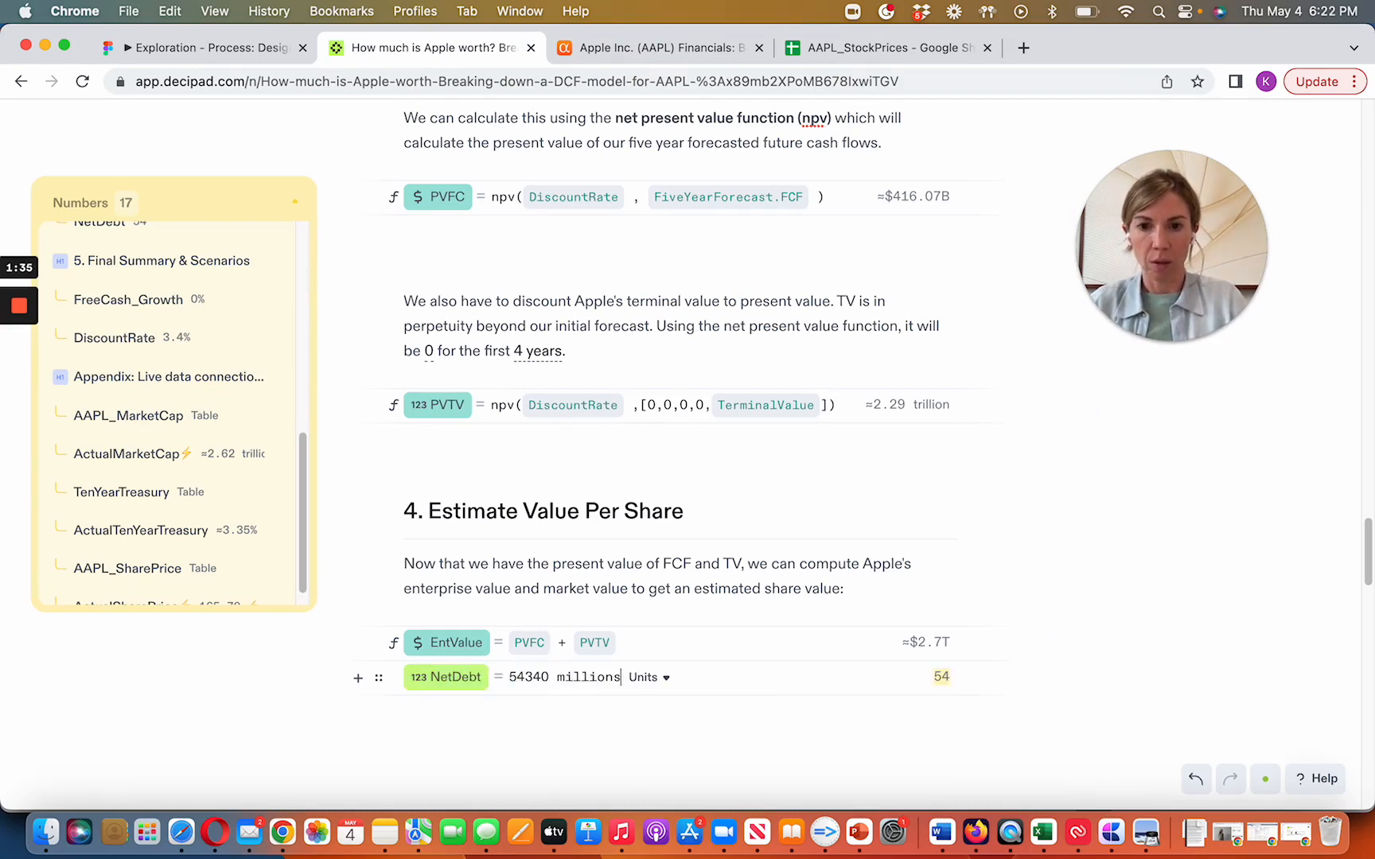
pyautogui.click(513, 682)
pyautogui.write('-')
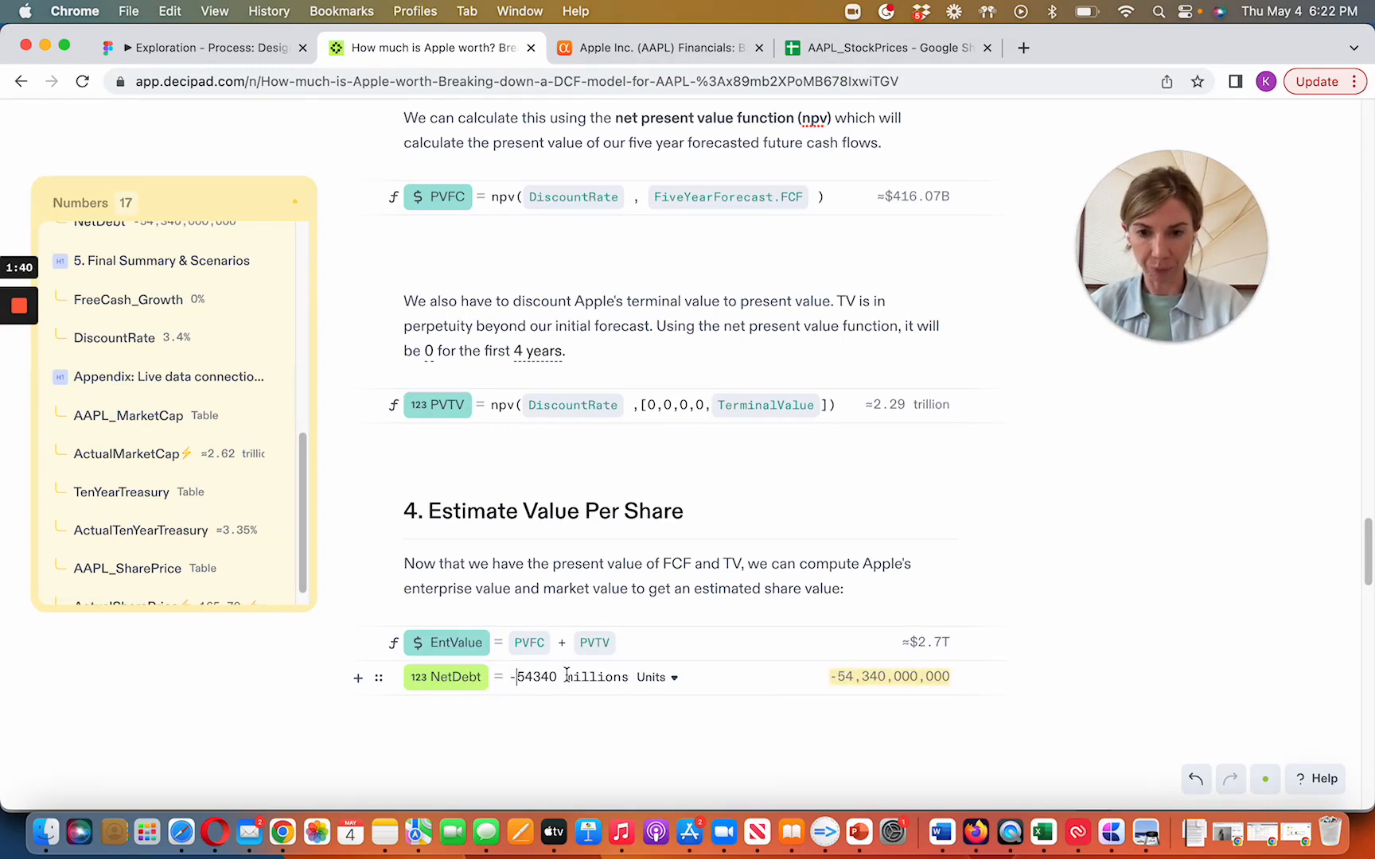
# Add a variable named MarketValue below NetDebt and define it as EntValue minus NetDebt.
pyautogui.click(684, 708)
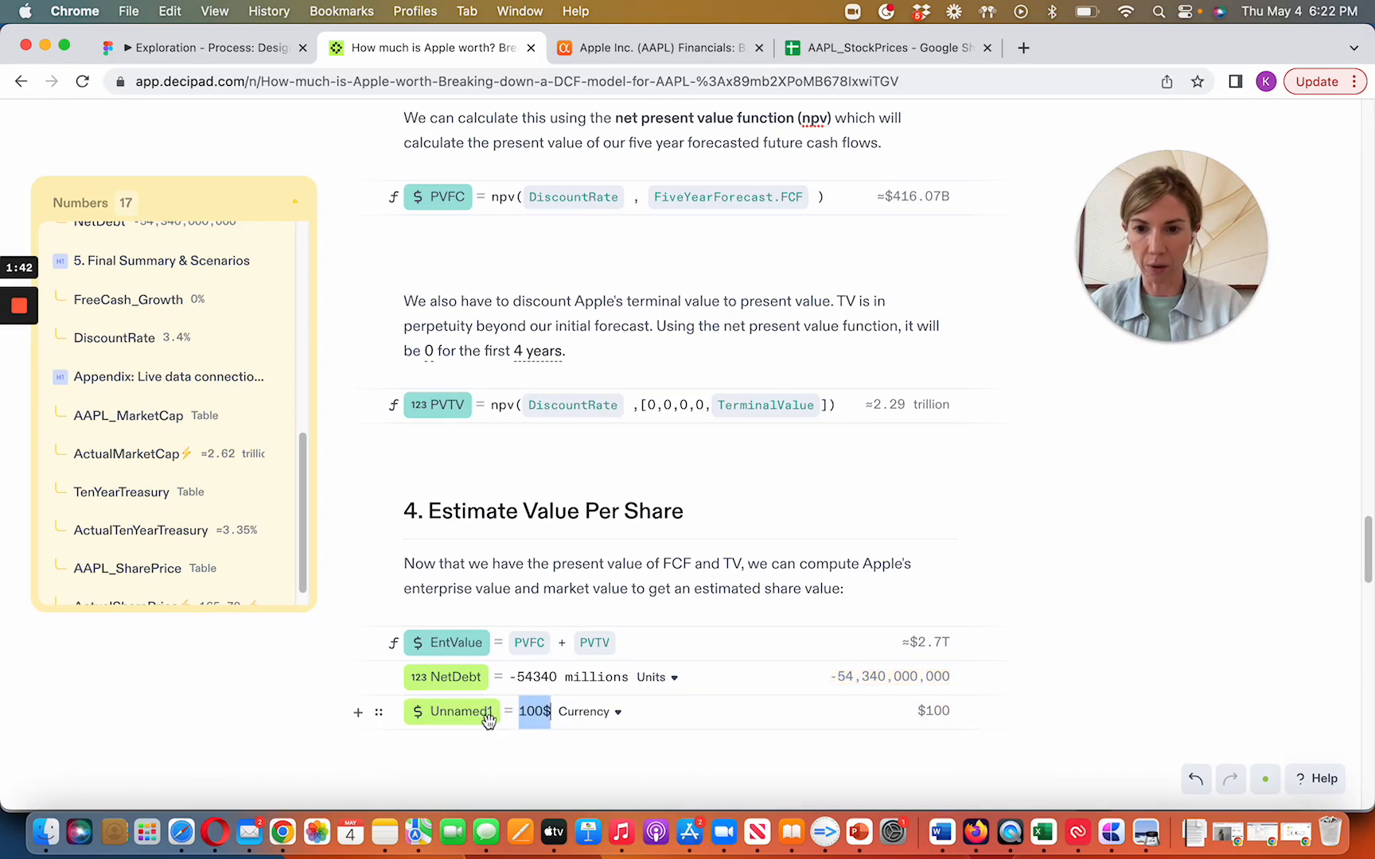
pyautogui.doubleClick(470, 712)
pyautogui.write('MarketValue')
pyautogui.press('Tab')
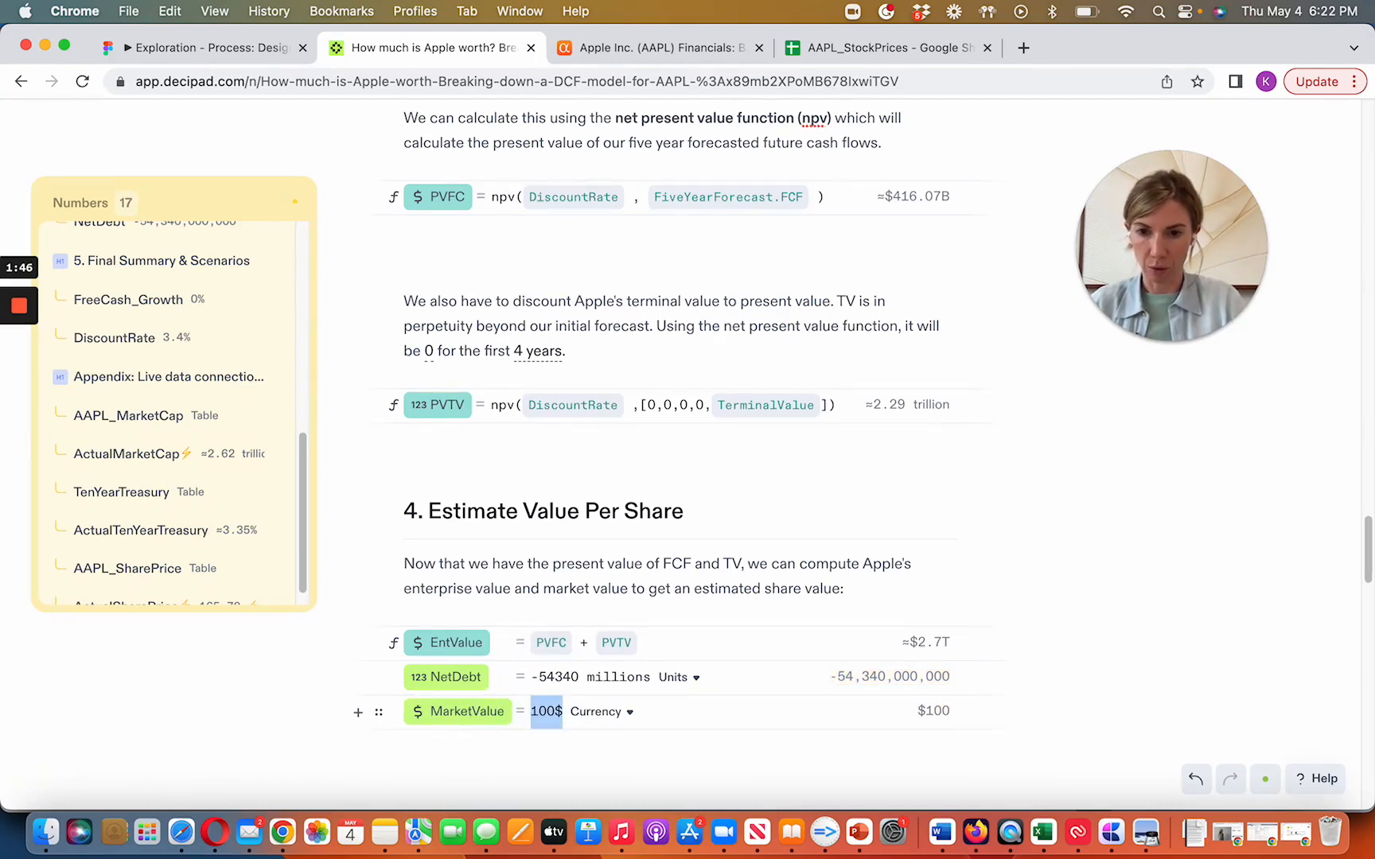
pyautogui.write('Ent')
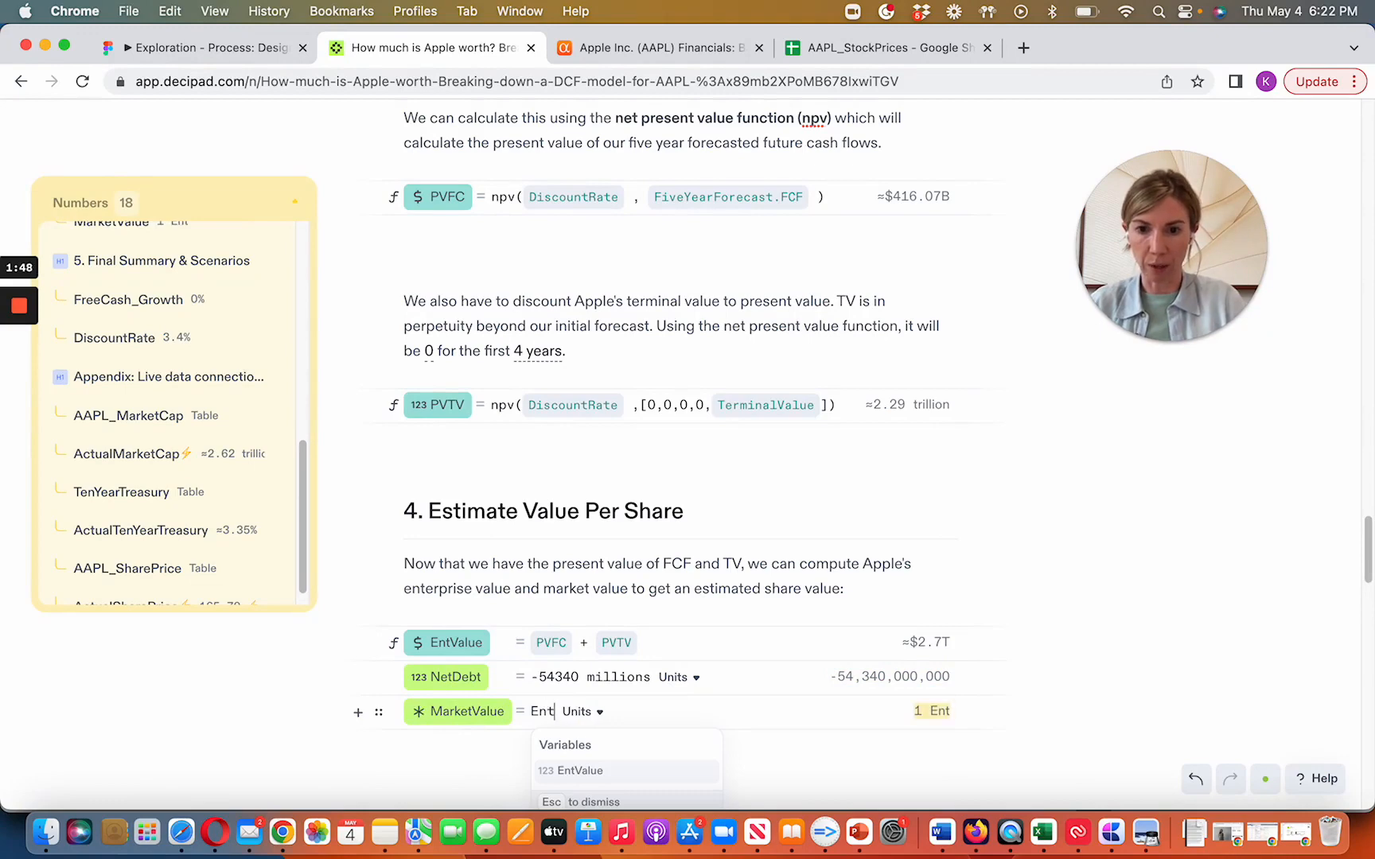
pyautogui.press('Return')
pyautogui.write('- Net')
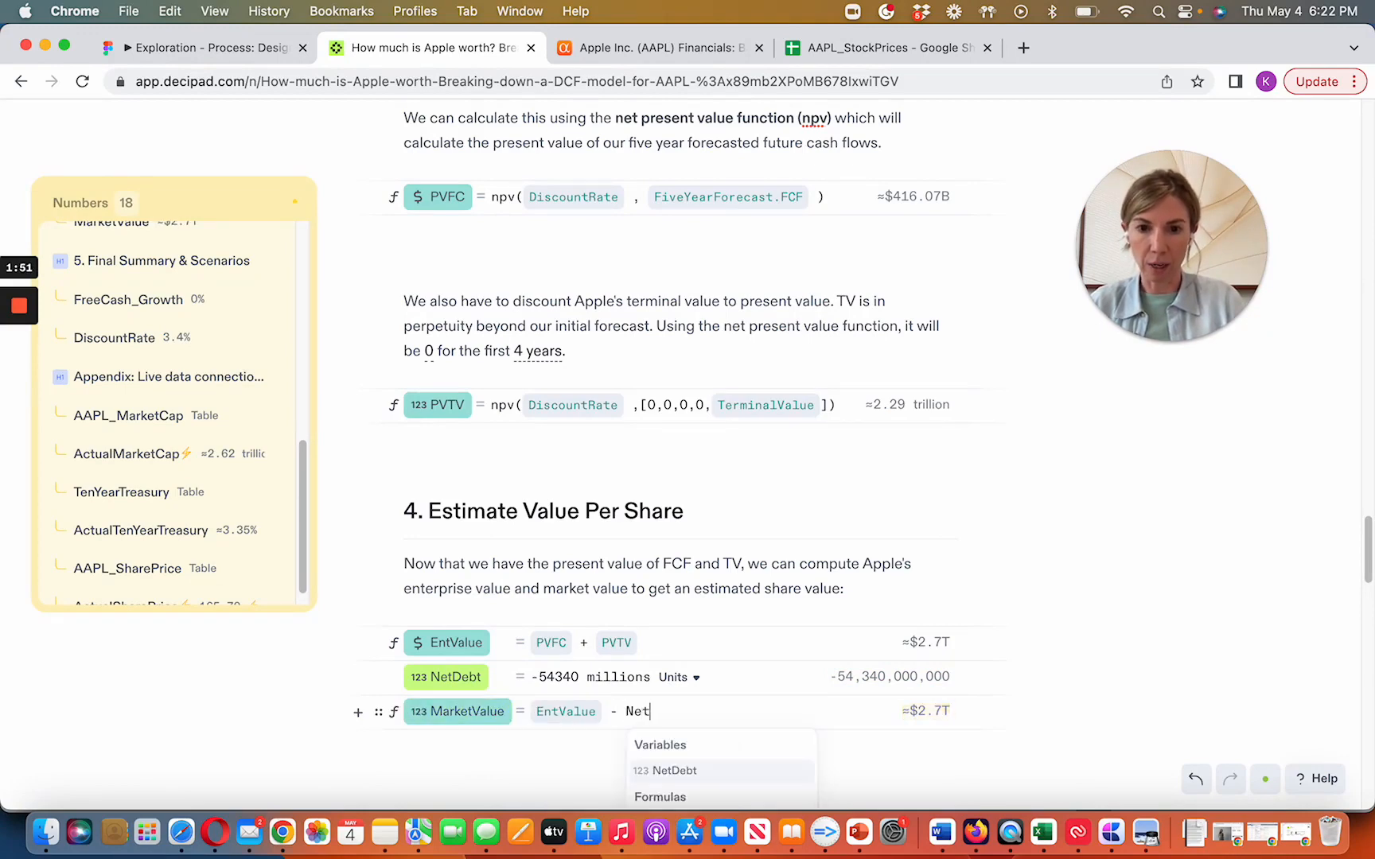
pyautogui.press('Return')
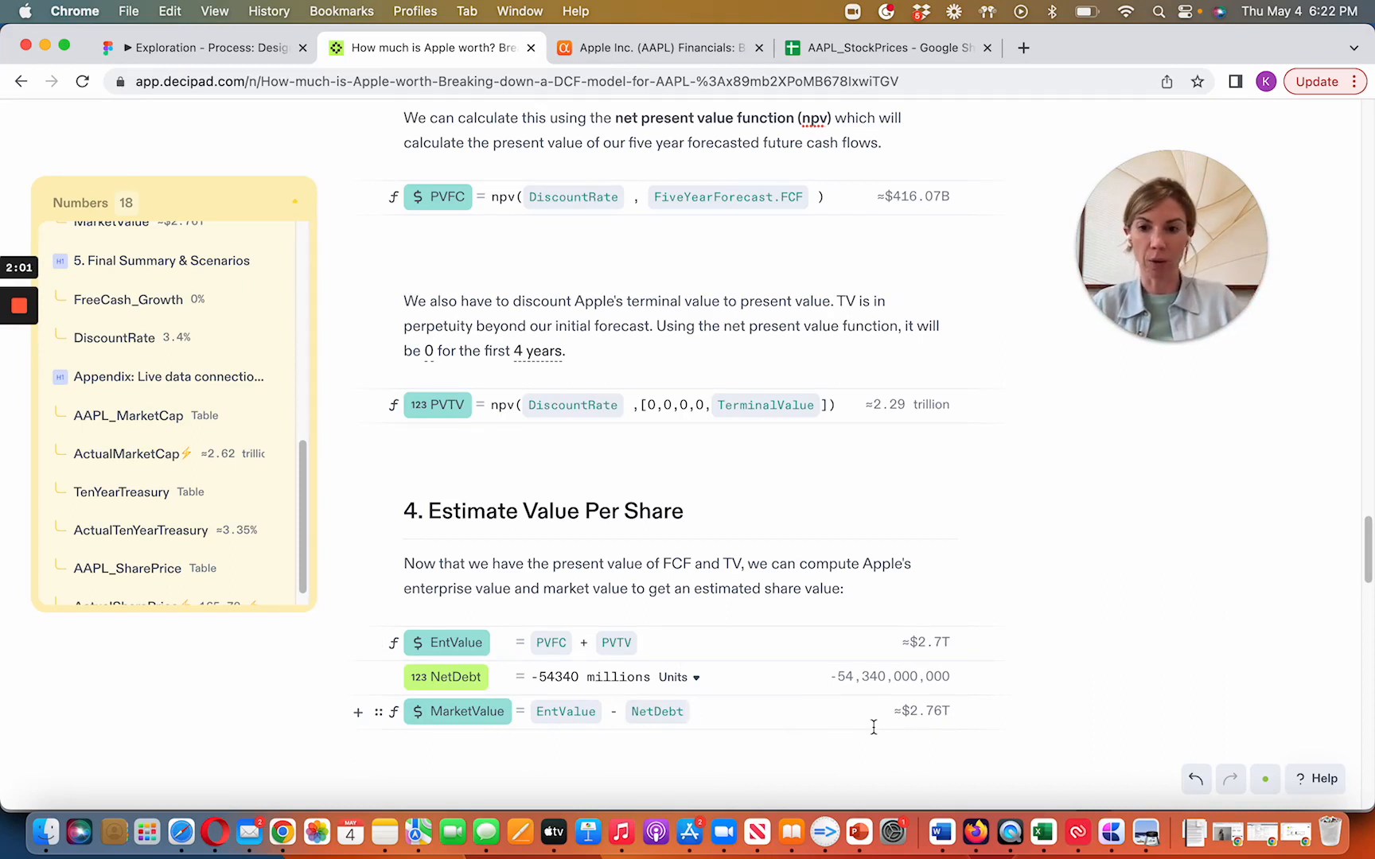
# Add a formula line below MarketValue and name it SharesOutstanding.
pyautogui.press('Return')
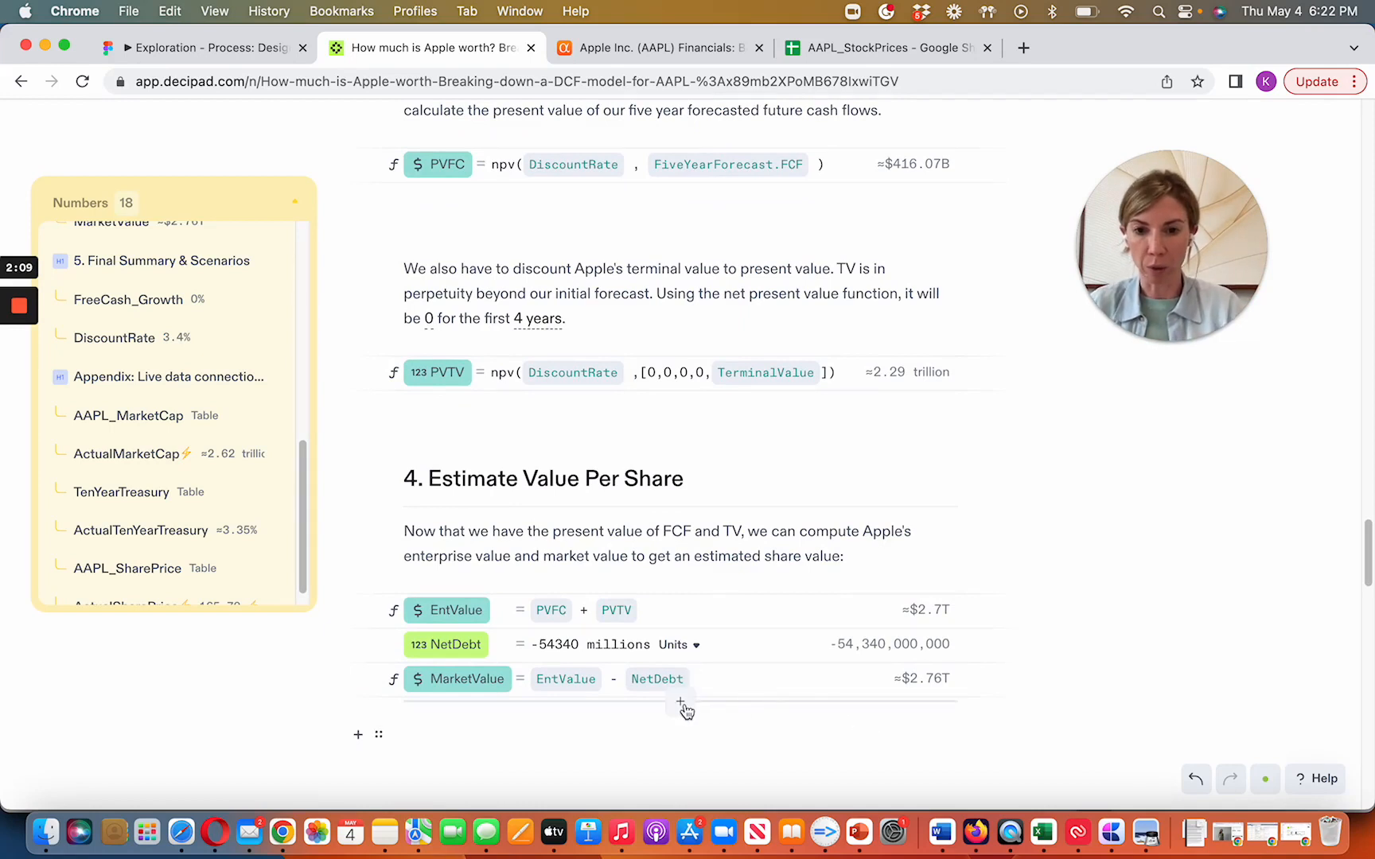
pyautogui.write('= 14 * 3')
pyautogui.doubleClick(457, 716)
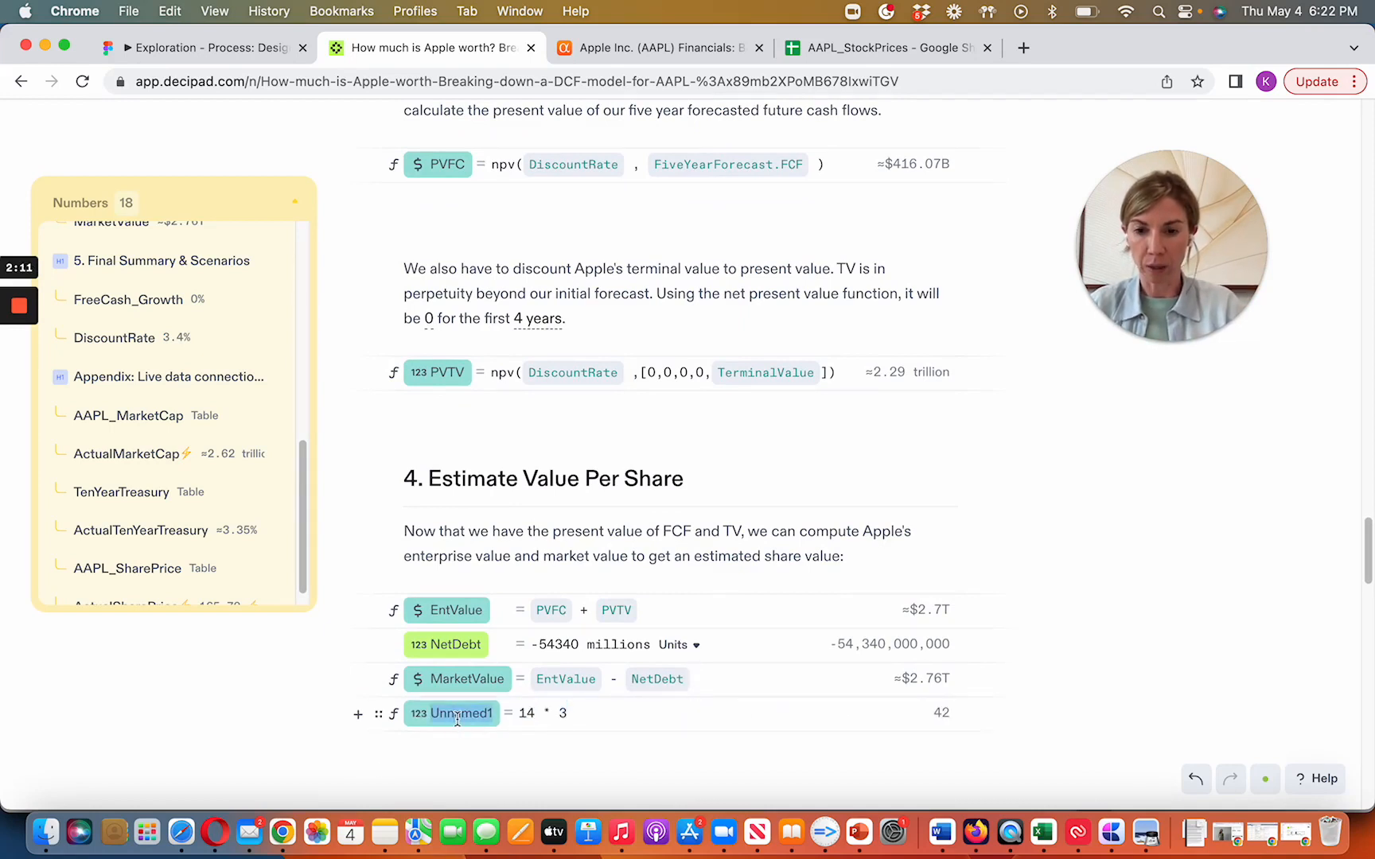
pyautogui.write('Shares')
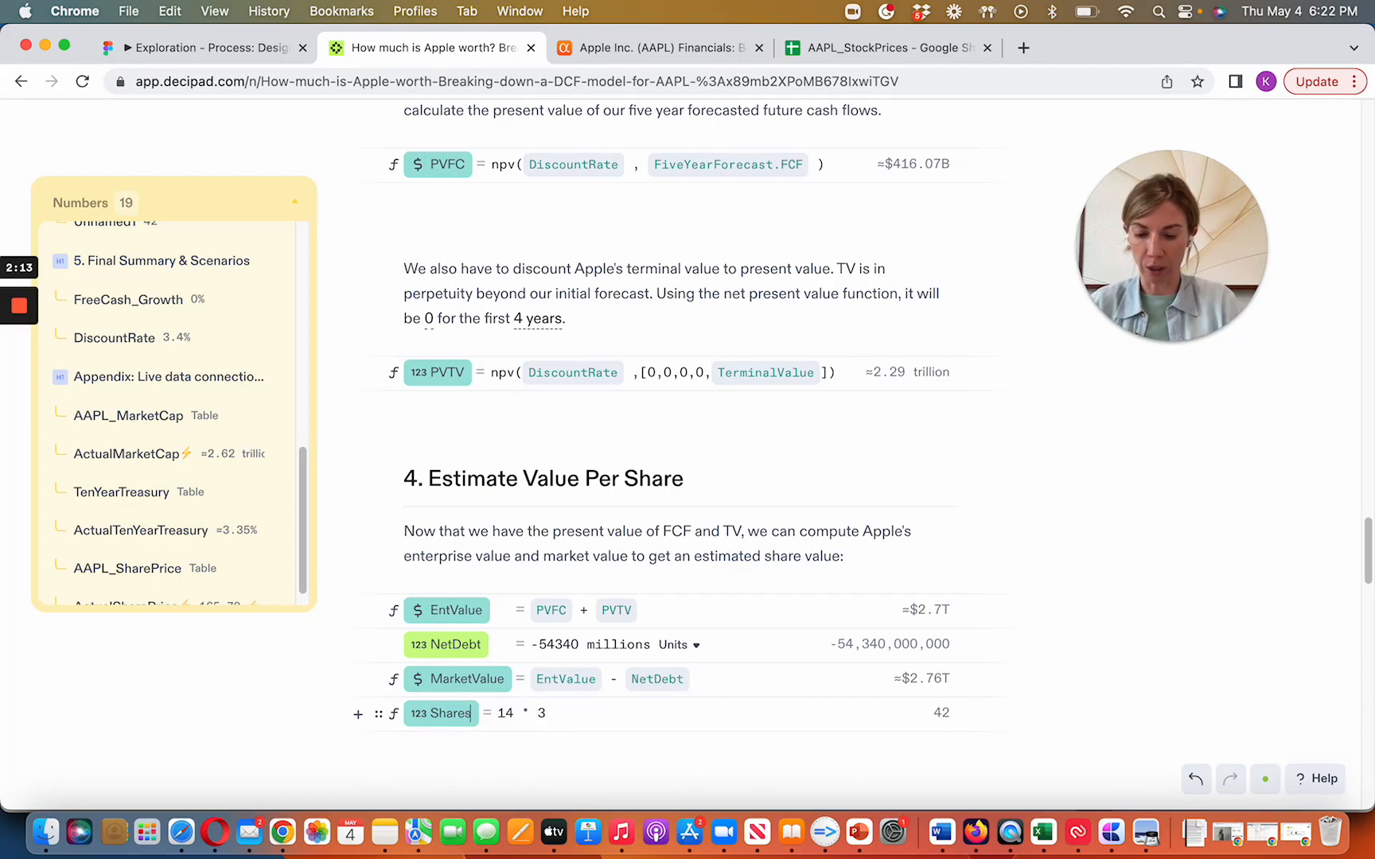
pyautogui.write('Outstanding')
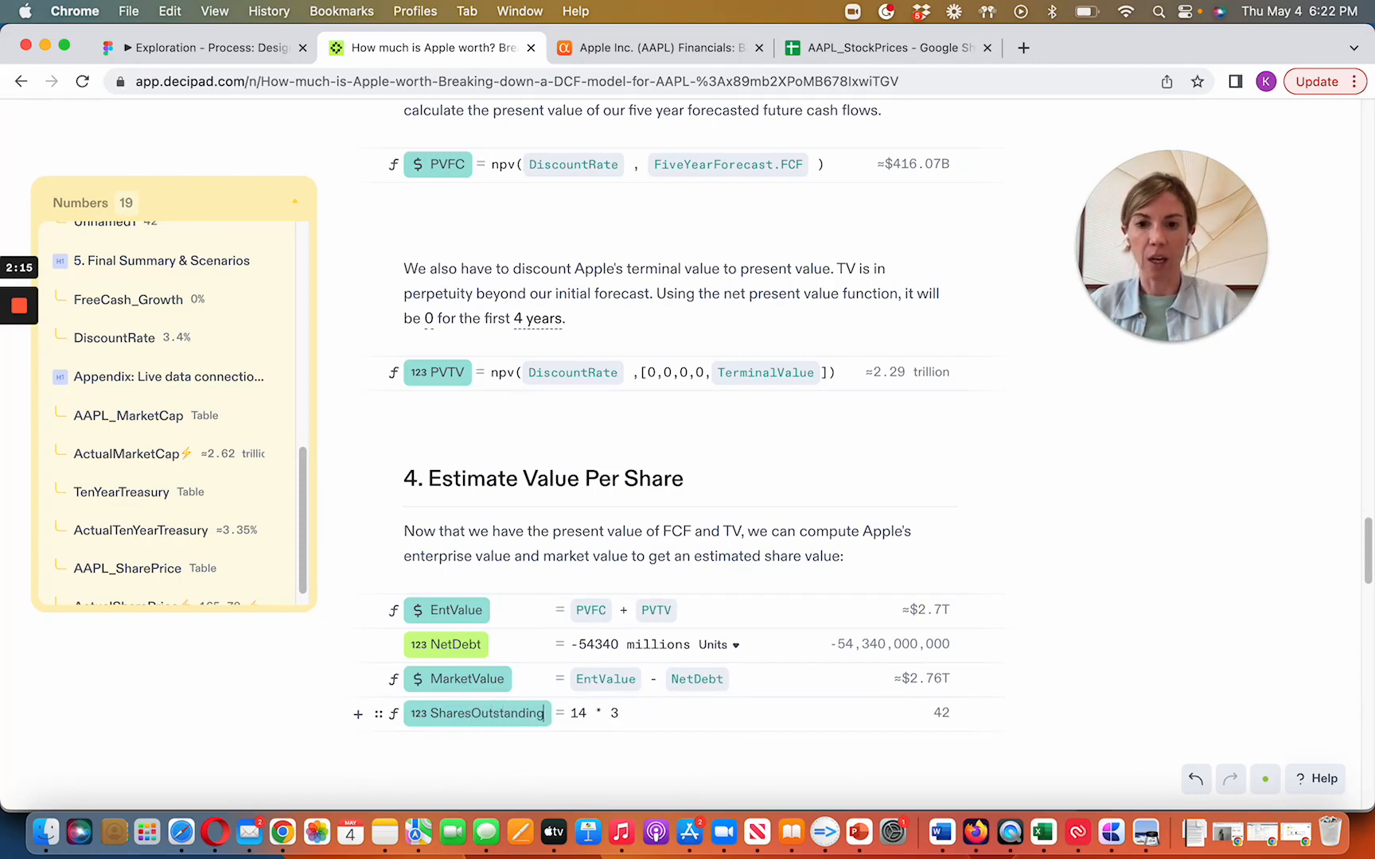
# Look up Apple's last-report Total Common Shares Outstanding on the Seeking Alpha page and set SharesOutstanding in the Decipad notebook to 15842 millions.
pyautogui.click(638, 52)
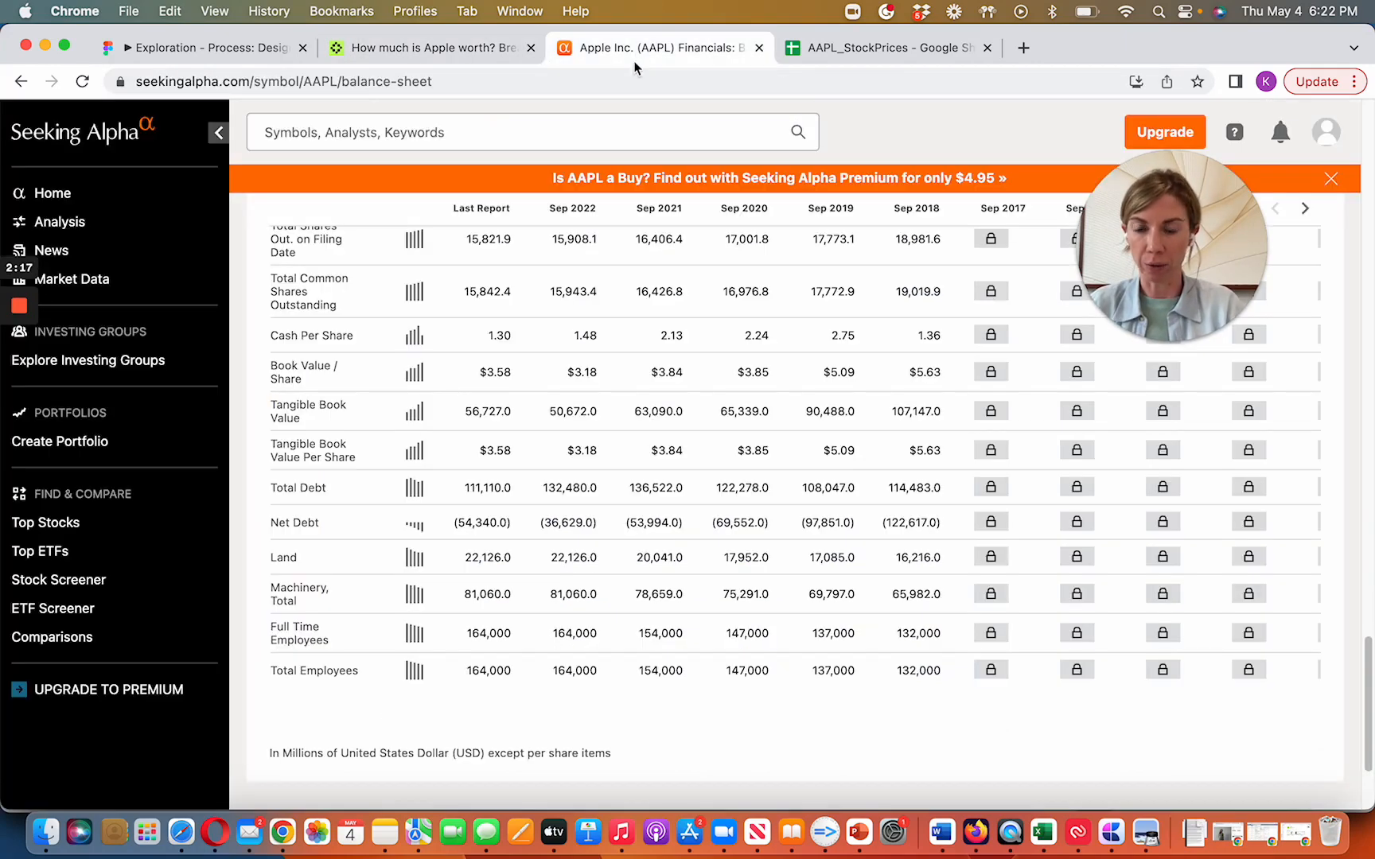
pyautogui.scroll(1, 521, 413)
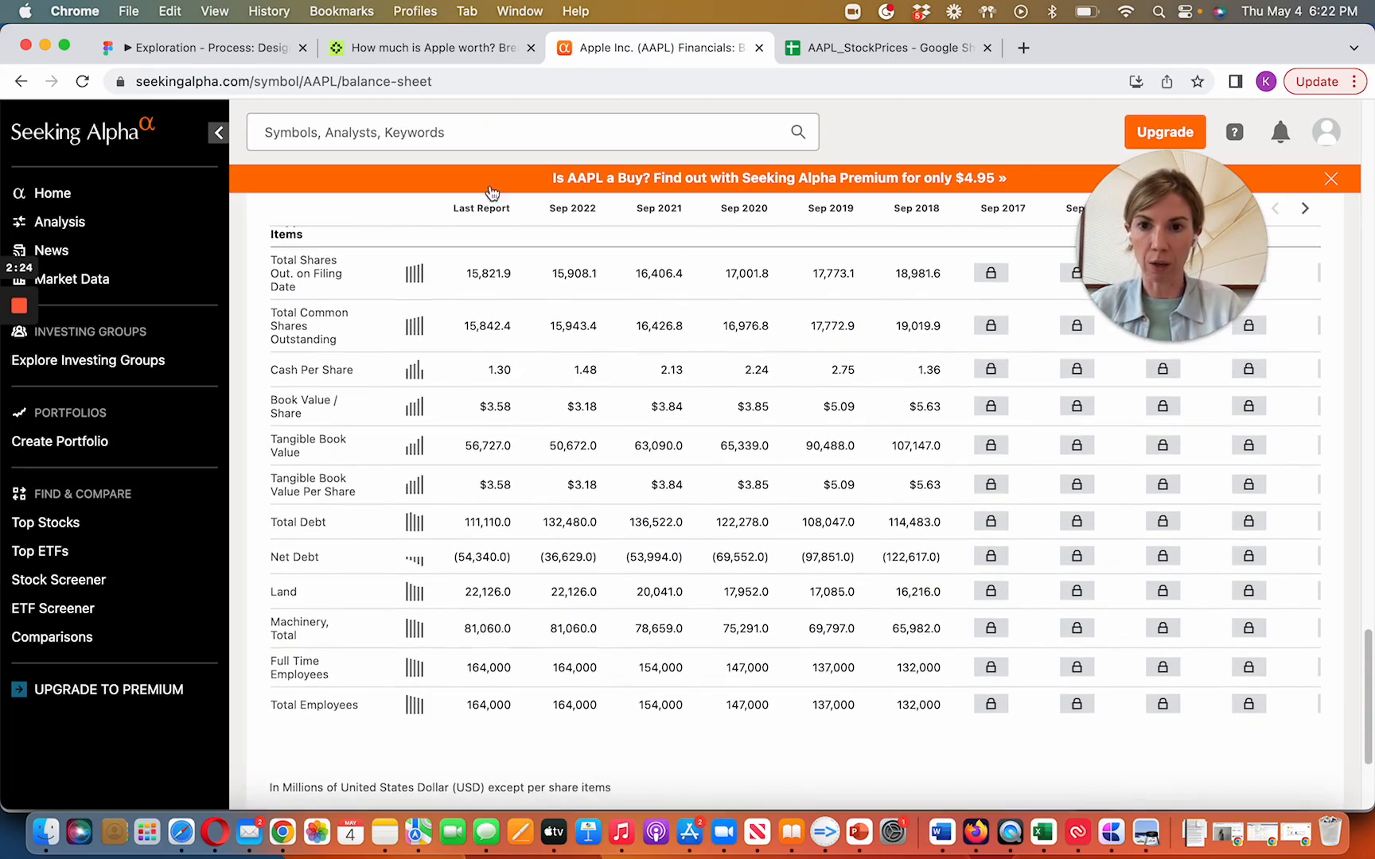
pyautogui.click(450, 49)
pyautogui.tripleClick(593, 713)
pyautogui.write('158')
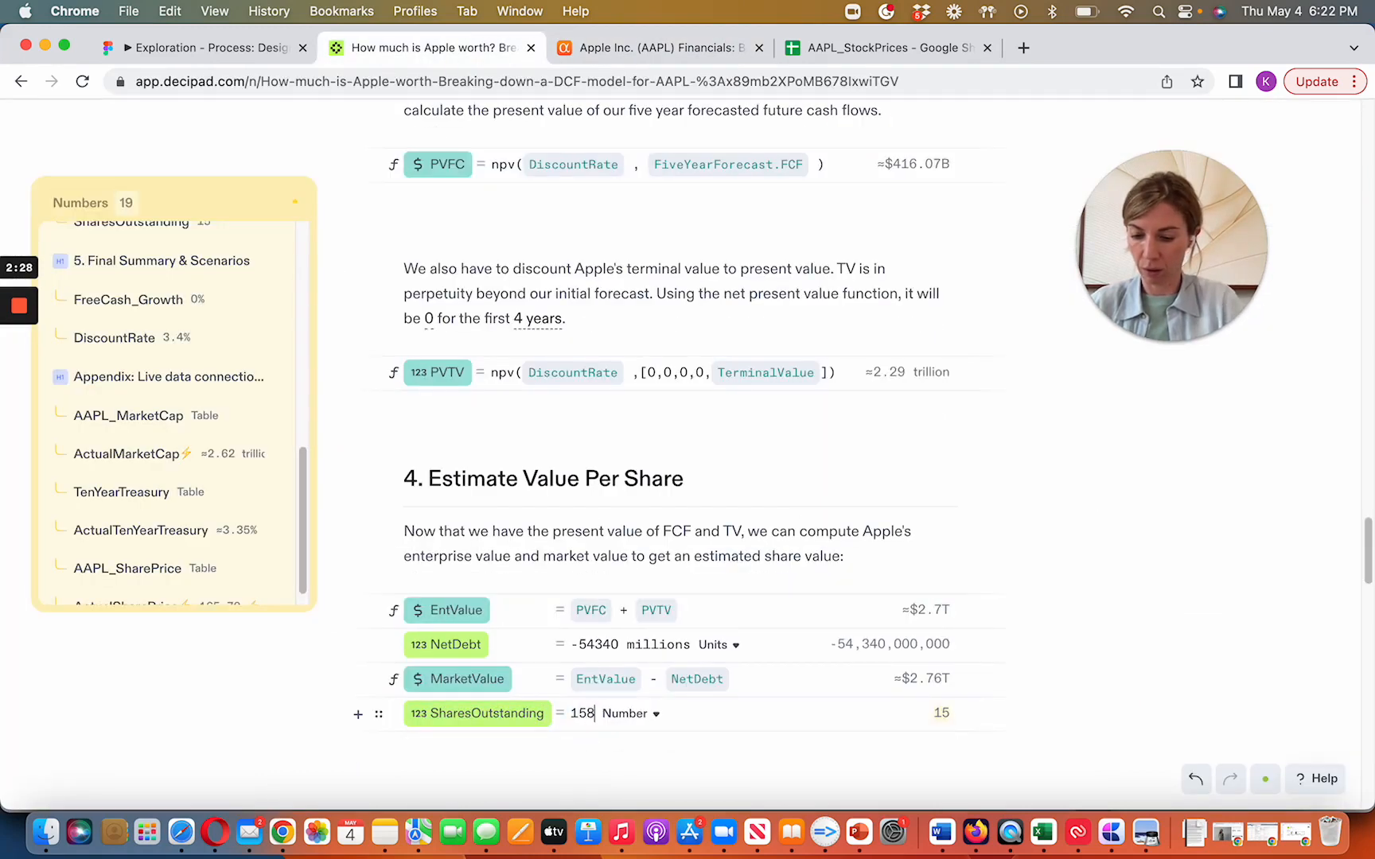
pyautogui.write('42 millions')
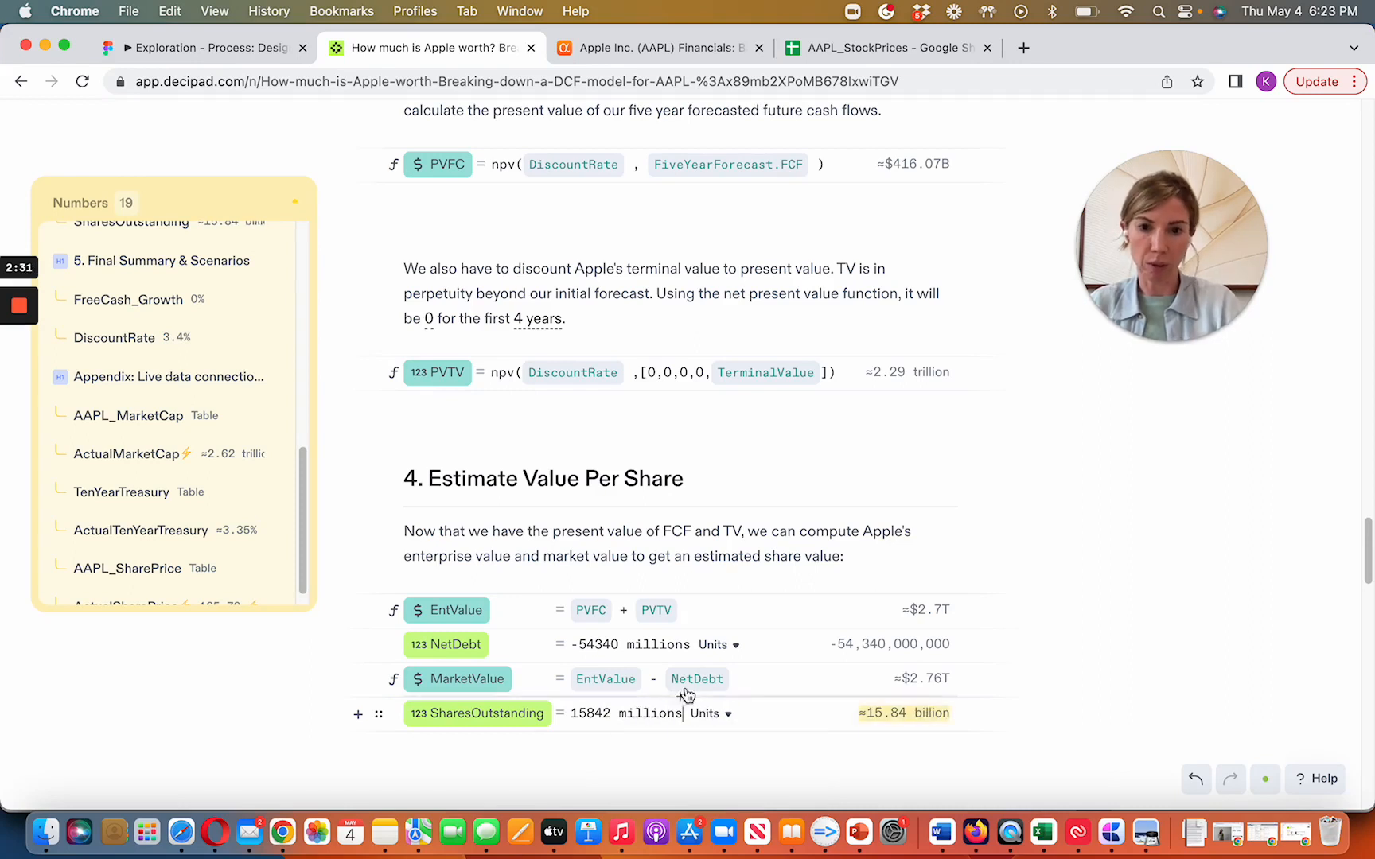
# Add a variable ValuePerShare defined as MarketValue divided by SharesOutstanding, and place its result inline after "estimated share value:" in the section's introduction.
pyautogui.scroll(-1, 686, 695)
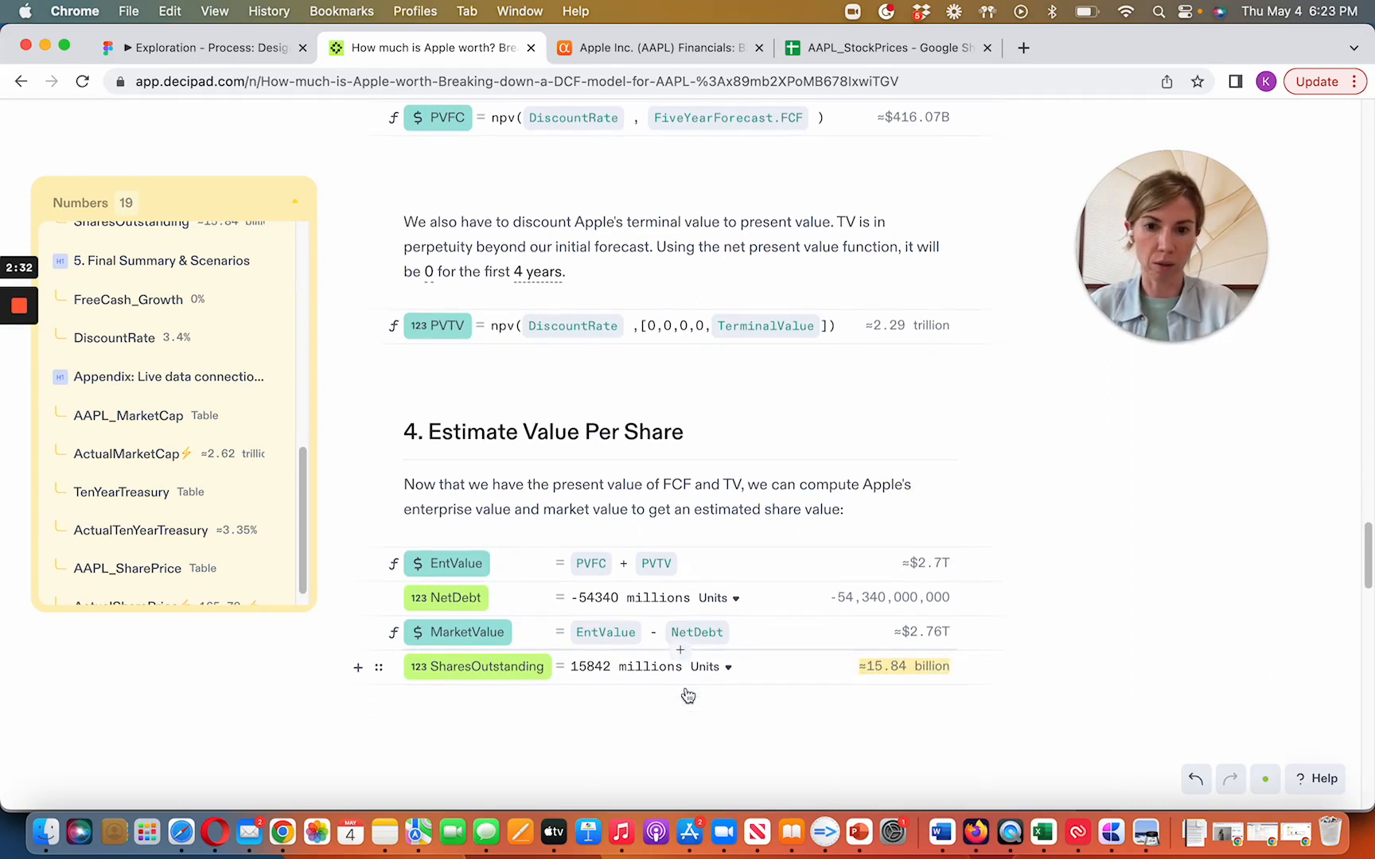
pyautogui.click(681, 693)
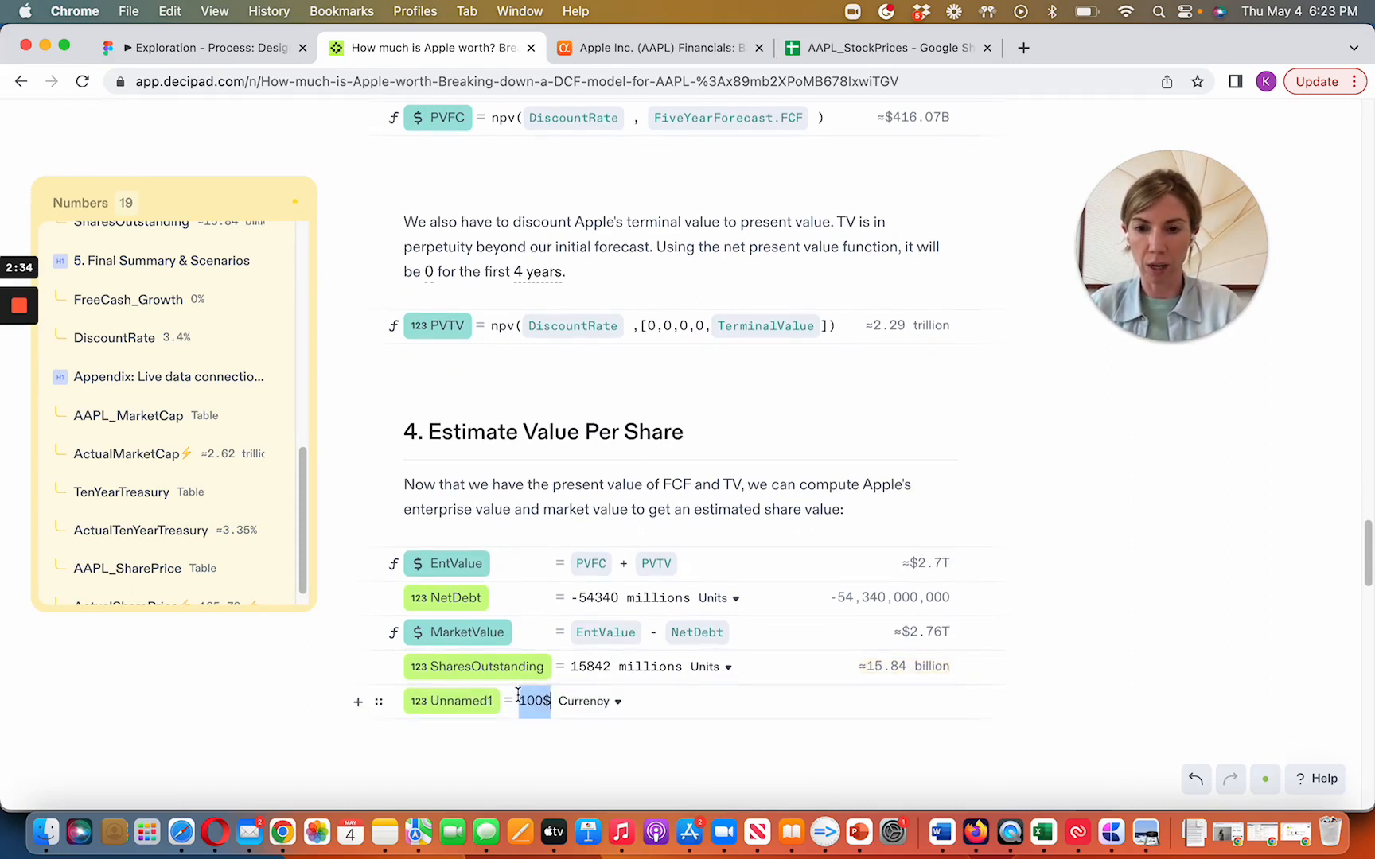
pyautogui.write('Value')
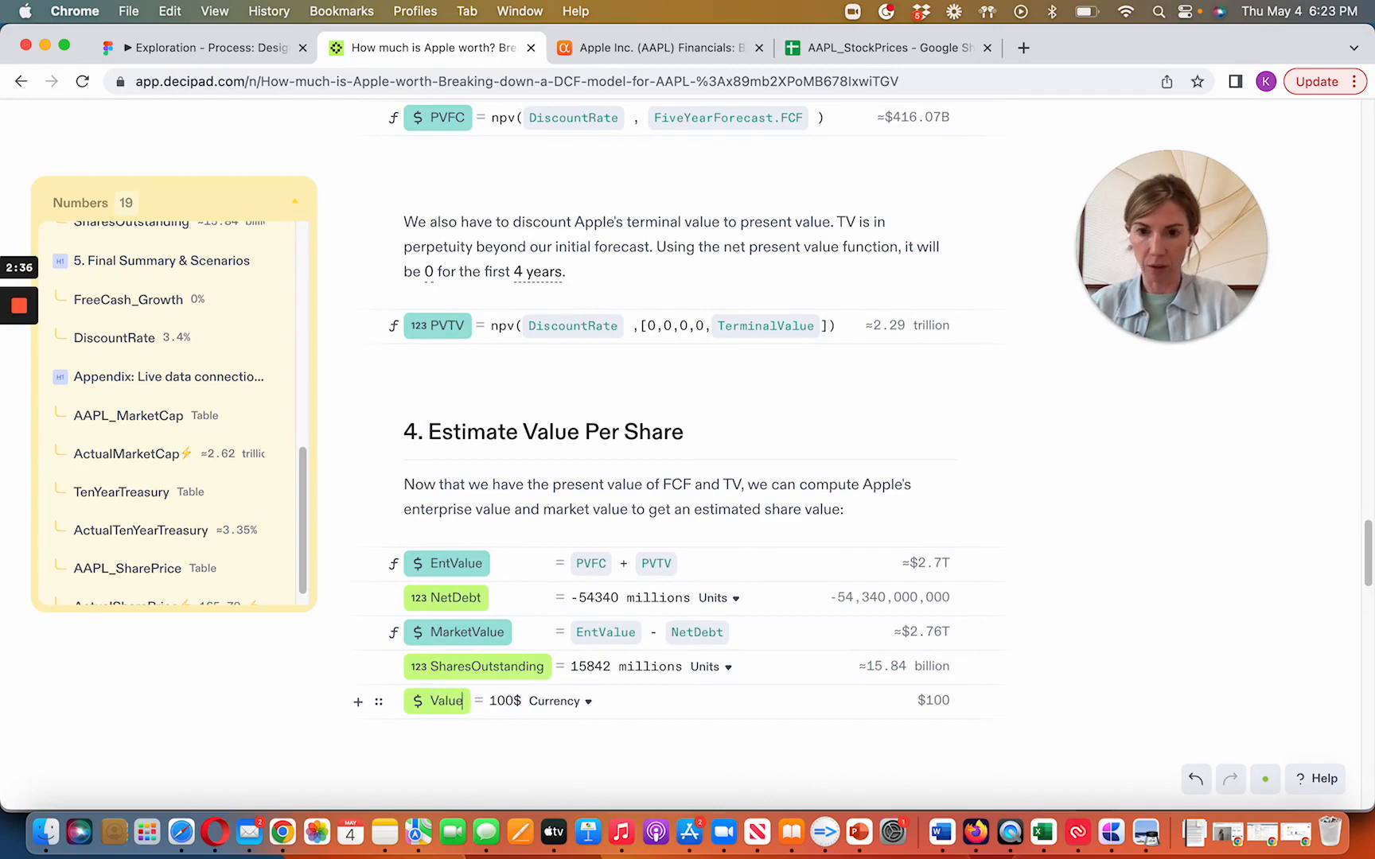
pyautogui.write('PerShare')
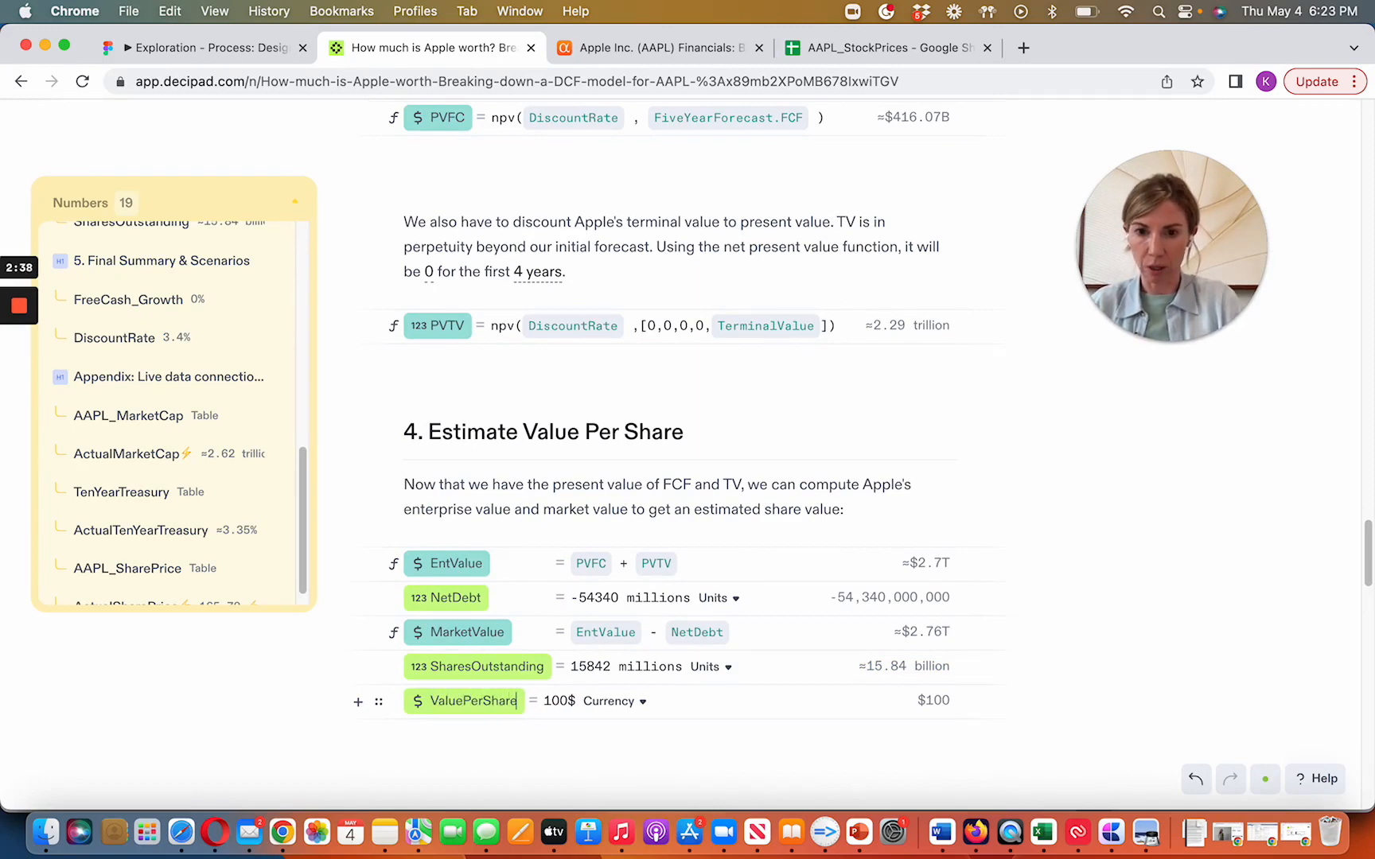
pyautogui.press('Tab')
pyautogui.write('Mar')
pyautogui.press('Return')
pyautogui.write('/')
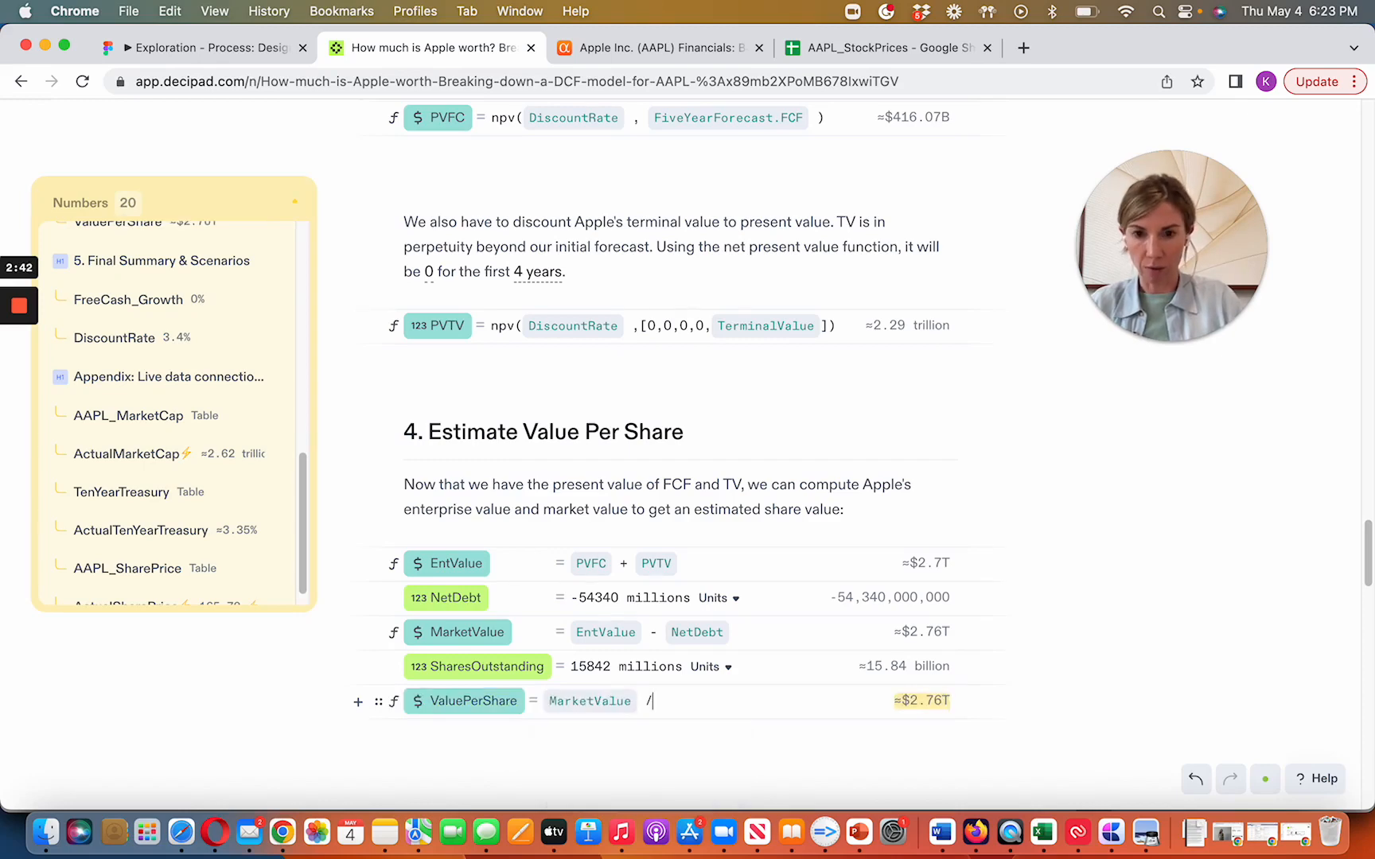
pyautogui.write(' Share')
pyautogui.press('Return')
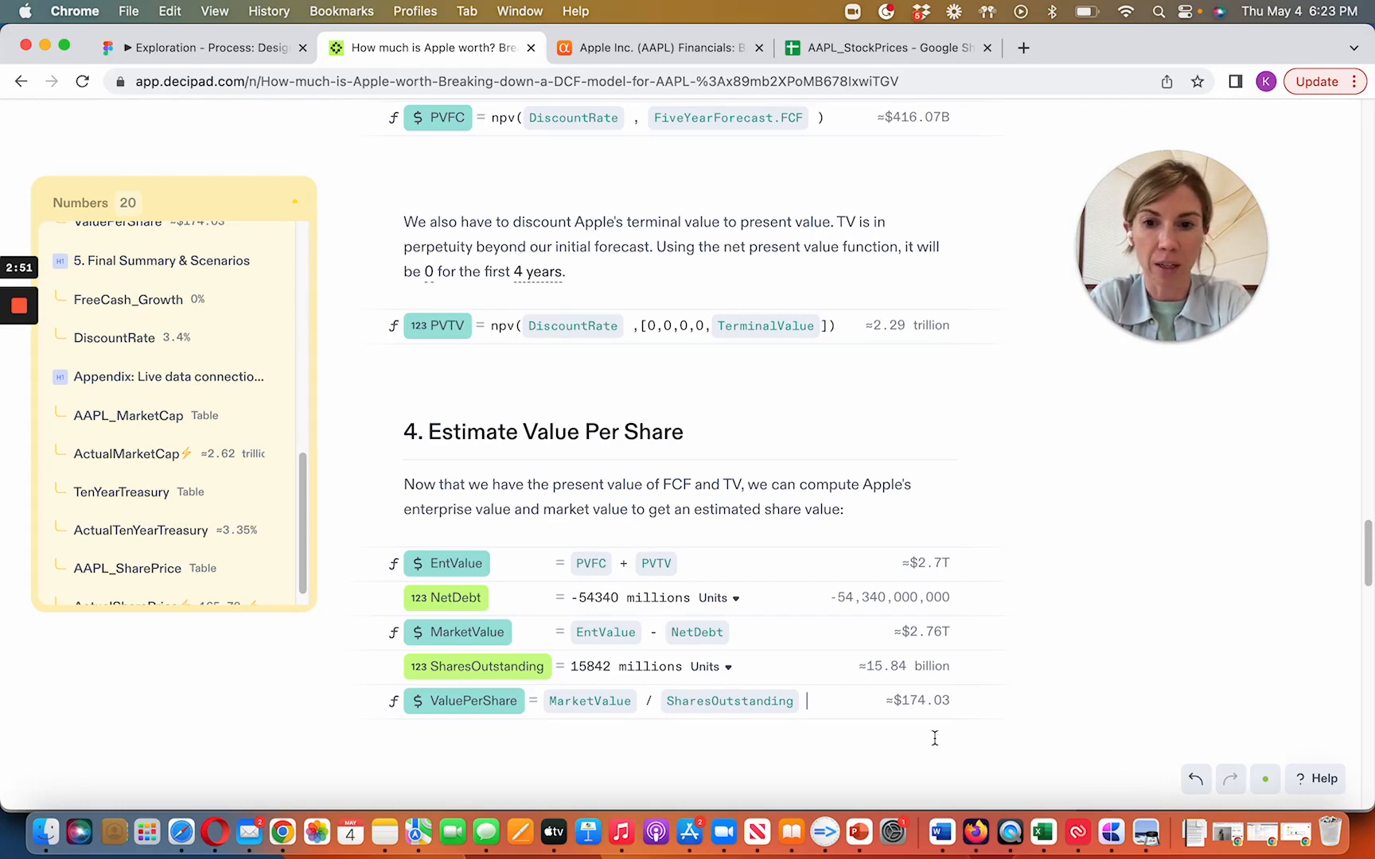
pyautogui.moveTo(917, 700); pyautogui.dragTo(865, 510)
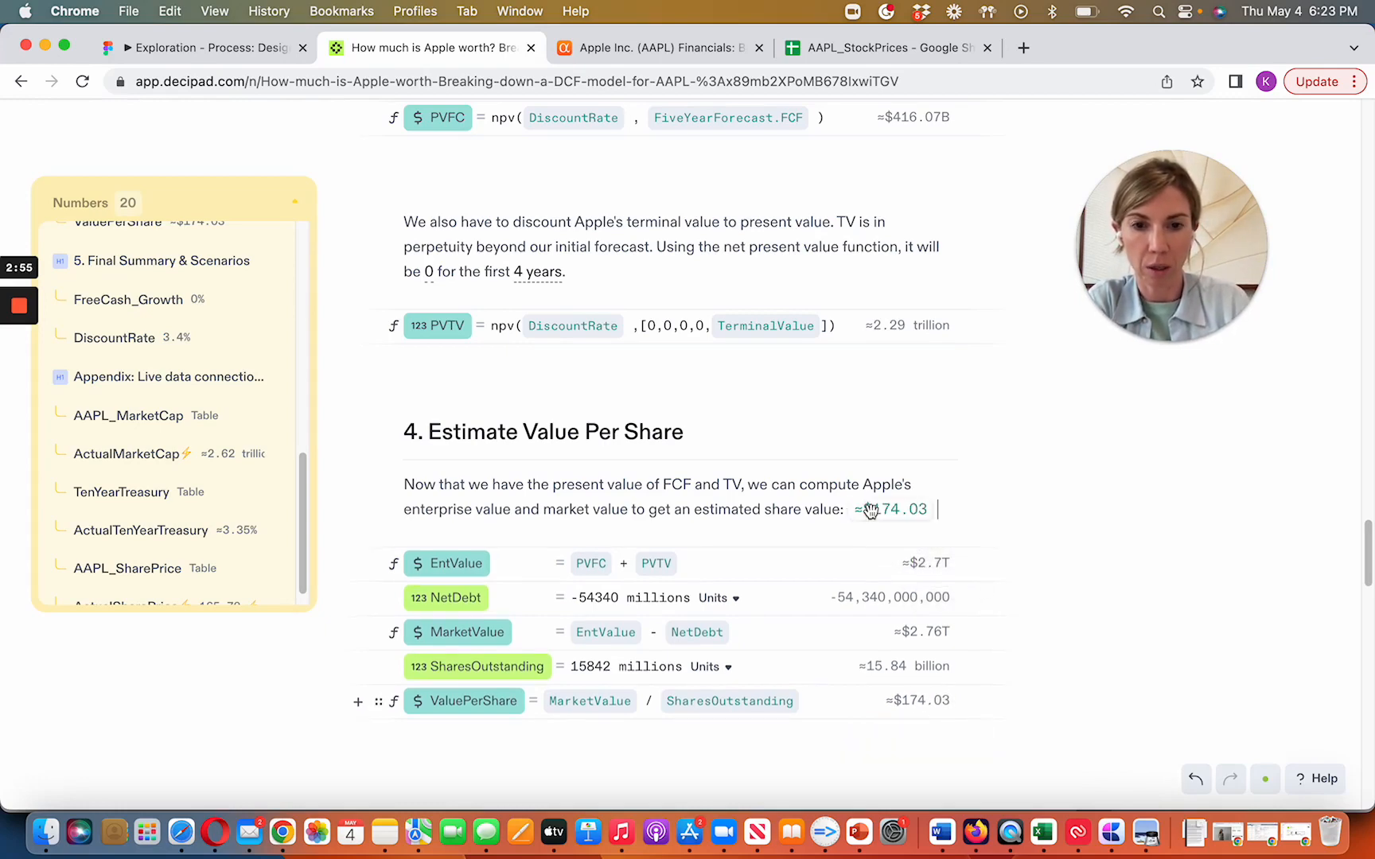
# Check the live data connections in the appendix and set DiscountRate in the Final Summary & Scenarios section to 3.35%.
pyautogui.scroll(-10, 660, 698)
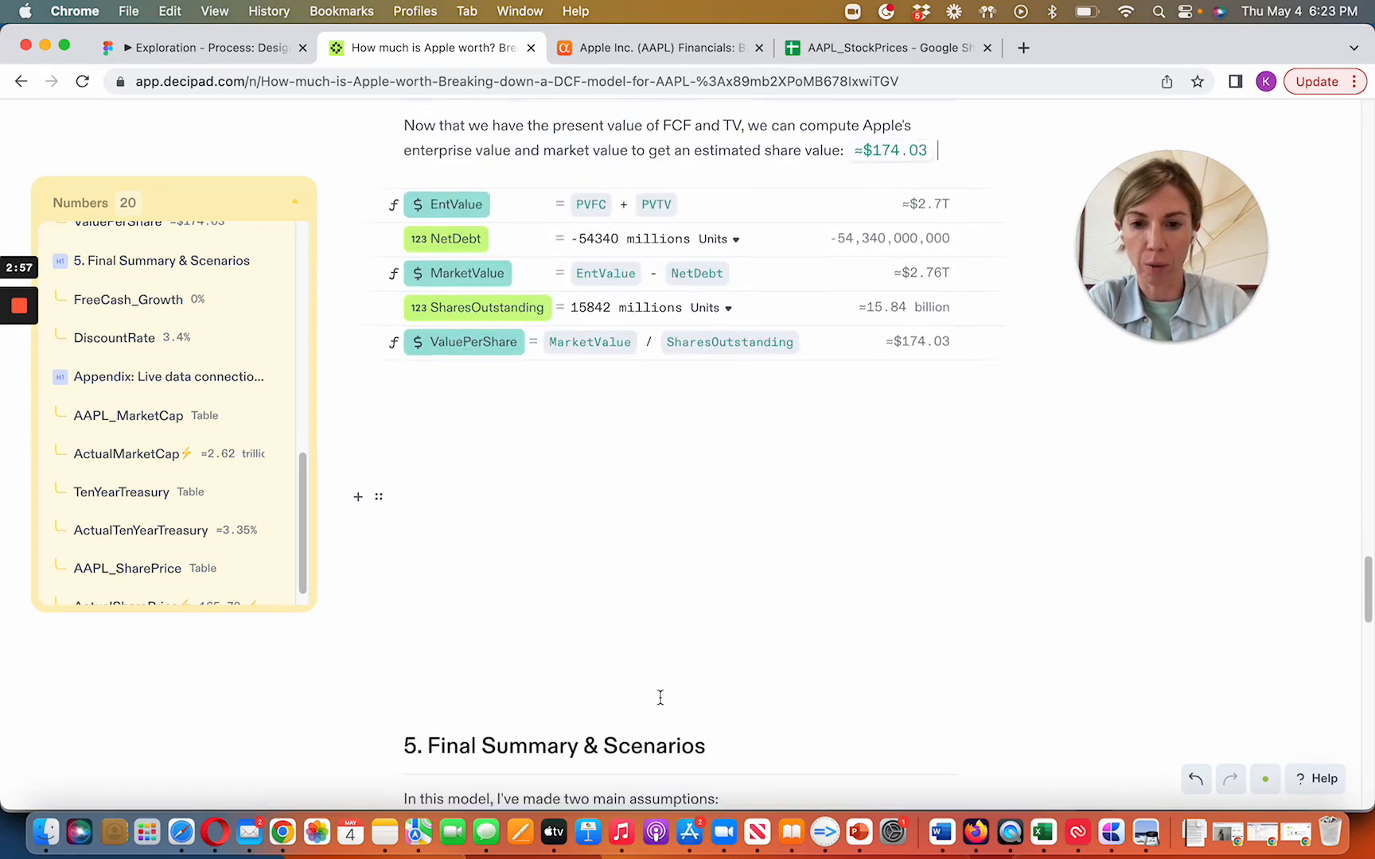
pyautogui.scroll(-5, 660, 698)
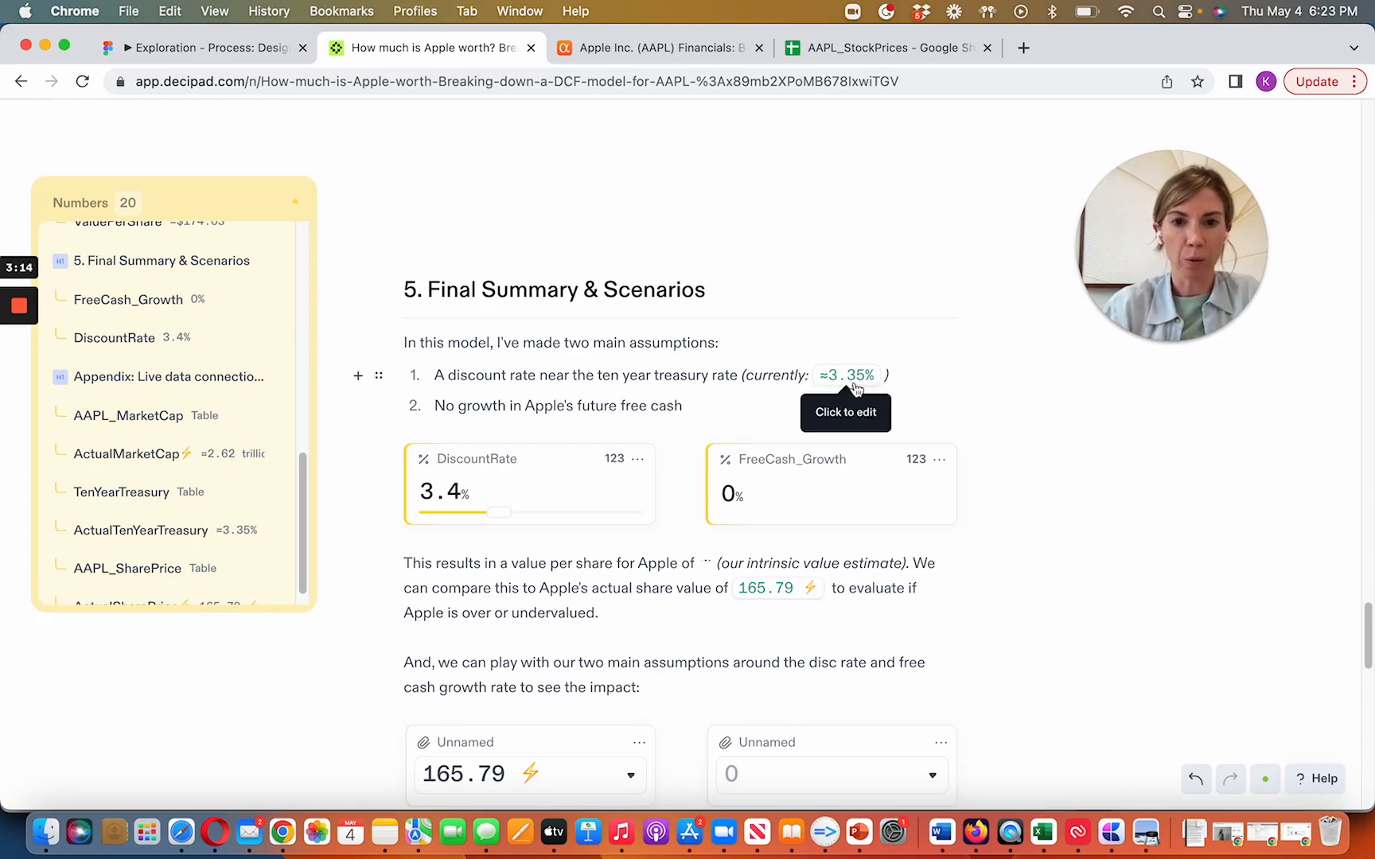
pyautogui.scroll(-10, 709, 477)
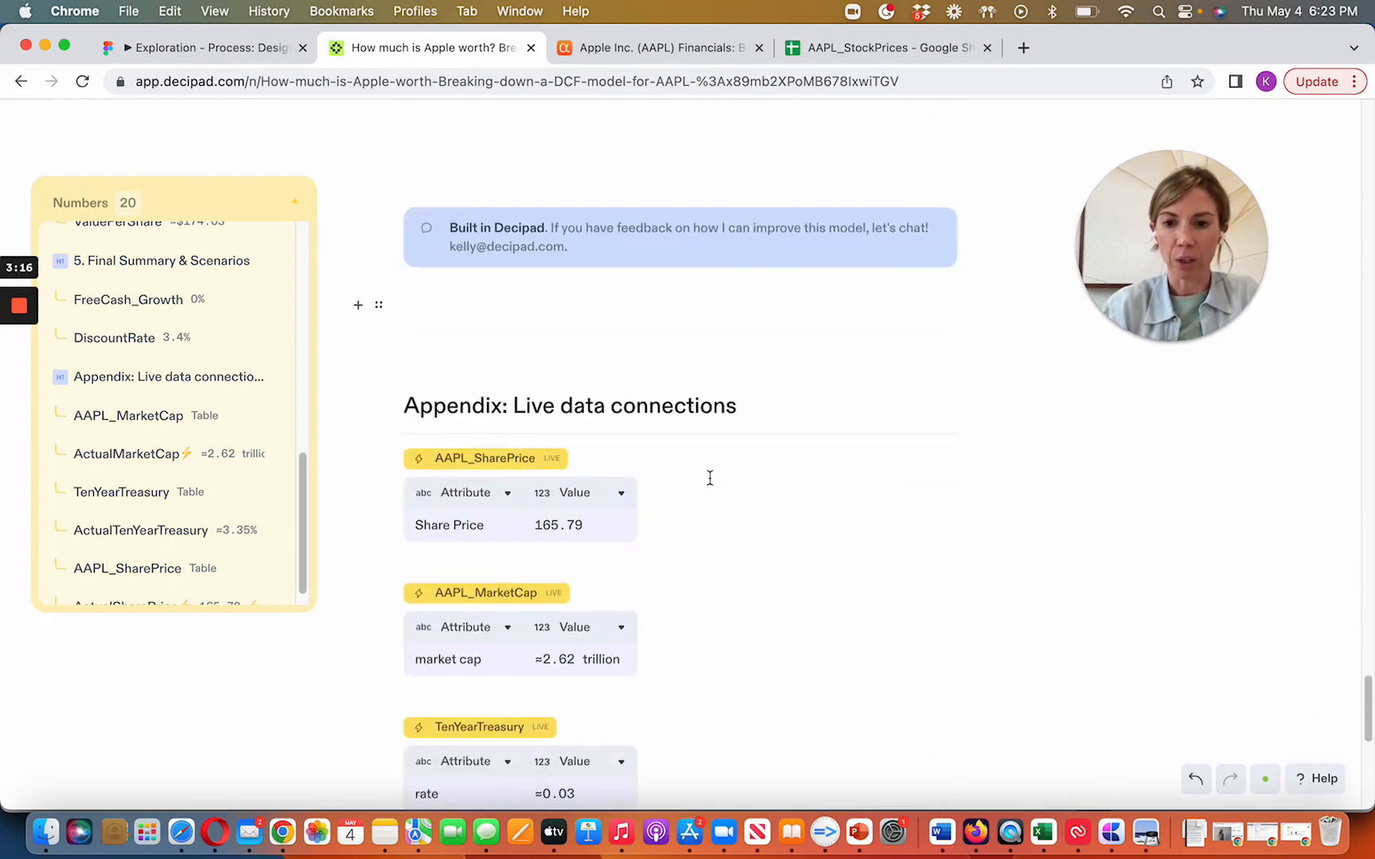
pyautogui.scroll(-2, 710, 478)
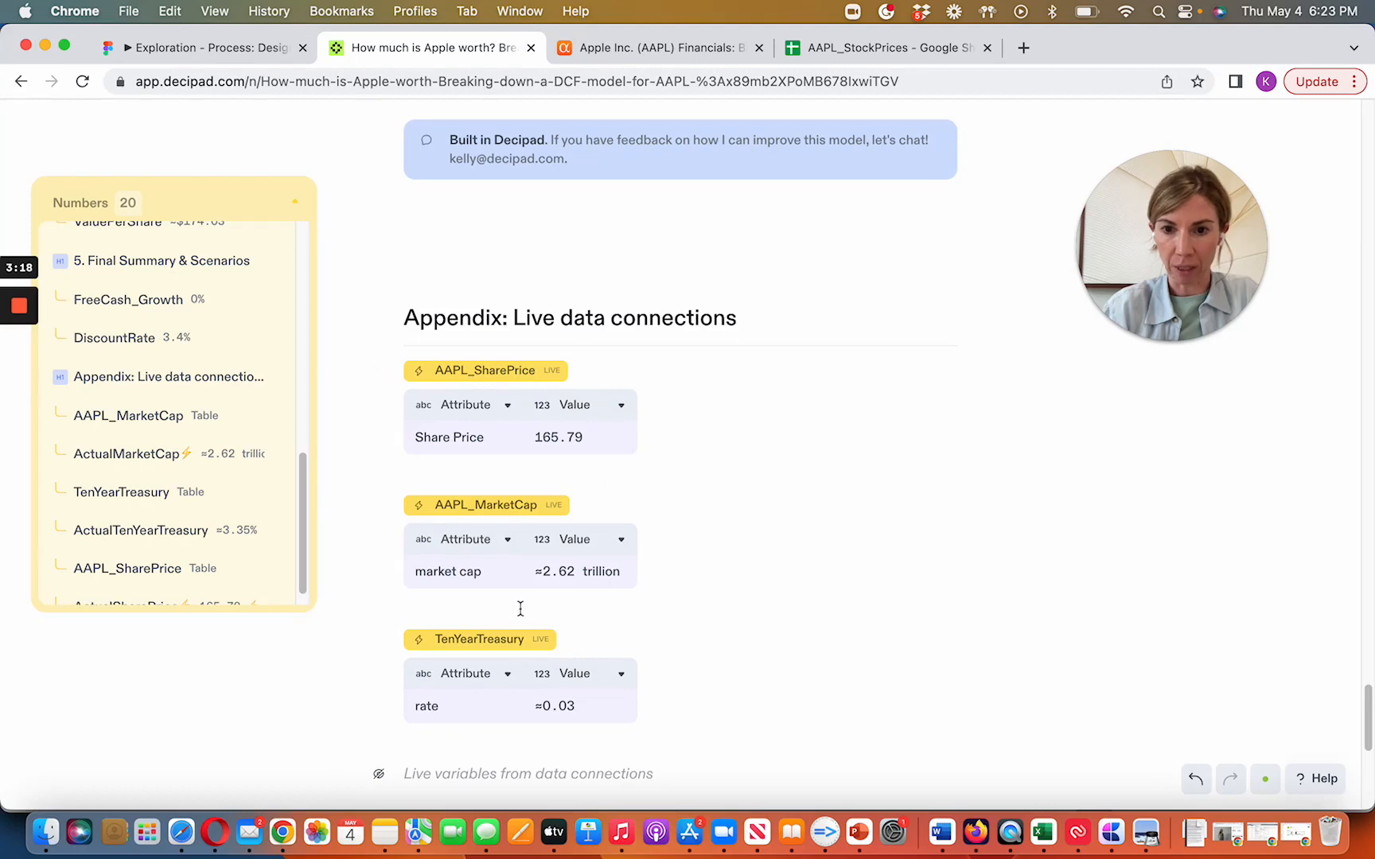
pyautogui.scroll(11, 519, 609)
pyautogui.click(457, 556)
pyautogui.press('BackSpace')
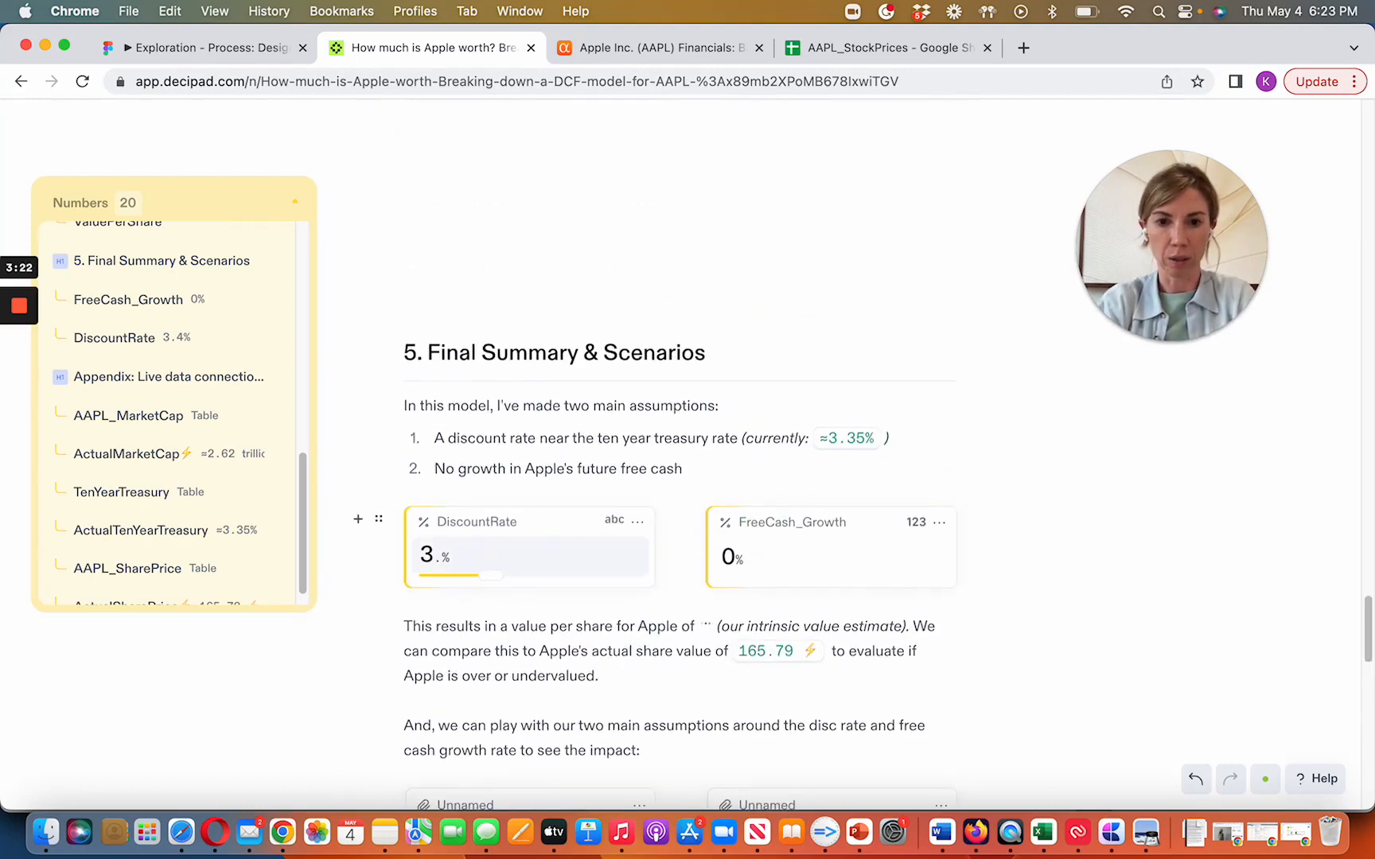
pyautogui.write('35')
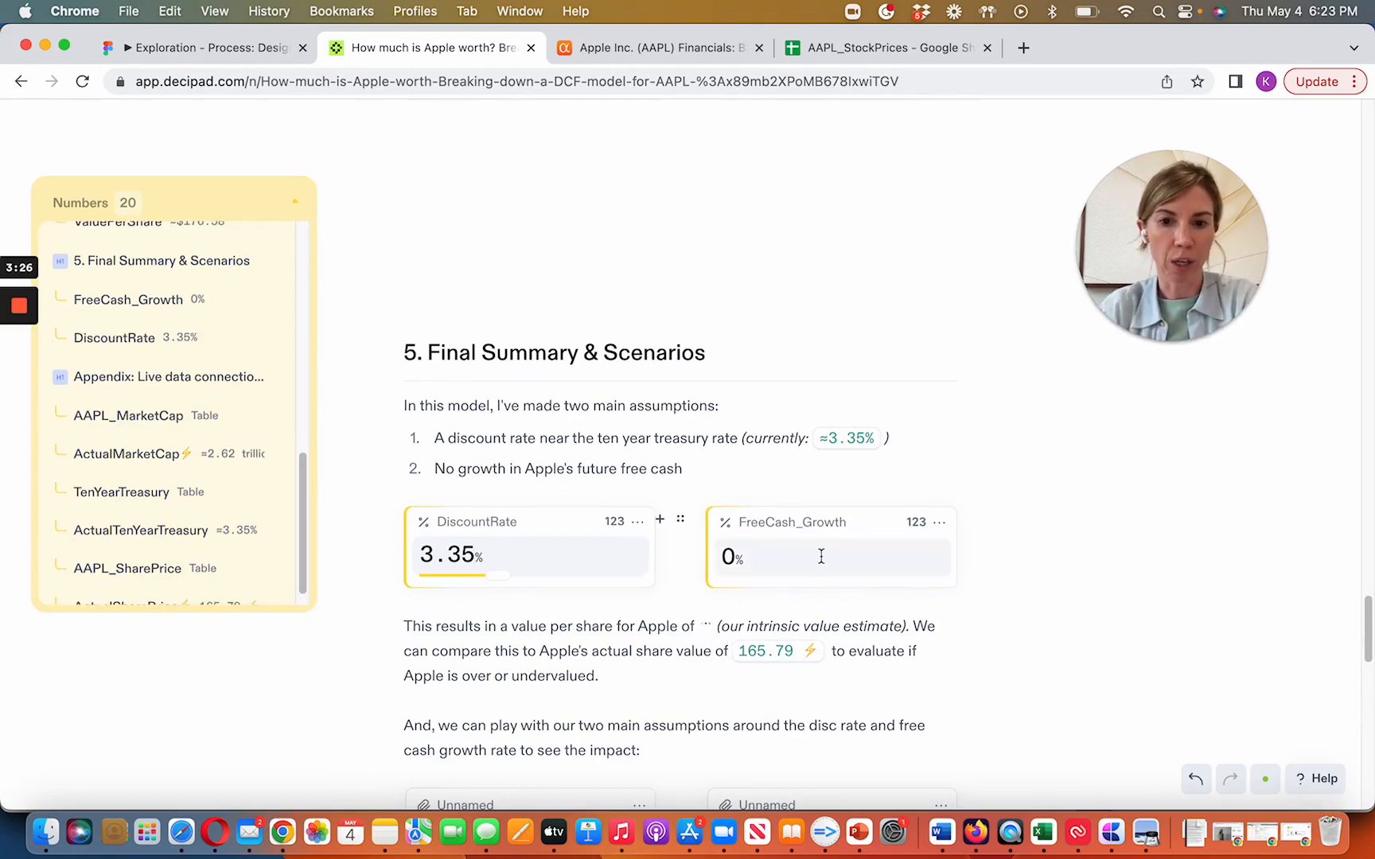
# Remove the empty inline placeholder after "value per share for Apple of" and delete the empty result widget beside the actual share price.
pyautogui.click(702, 625)
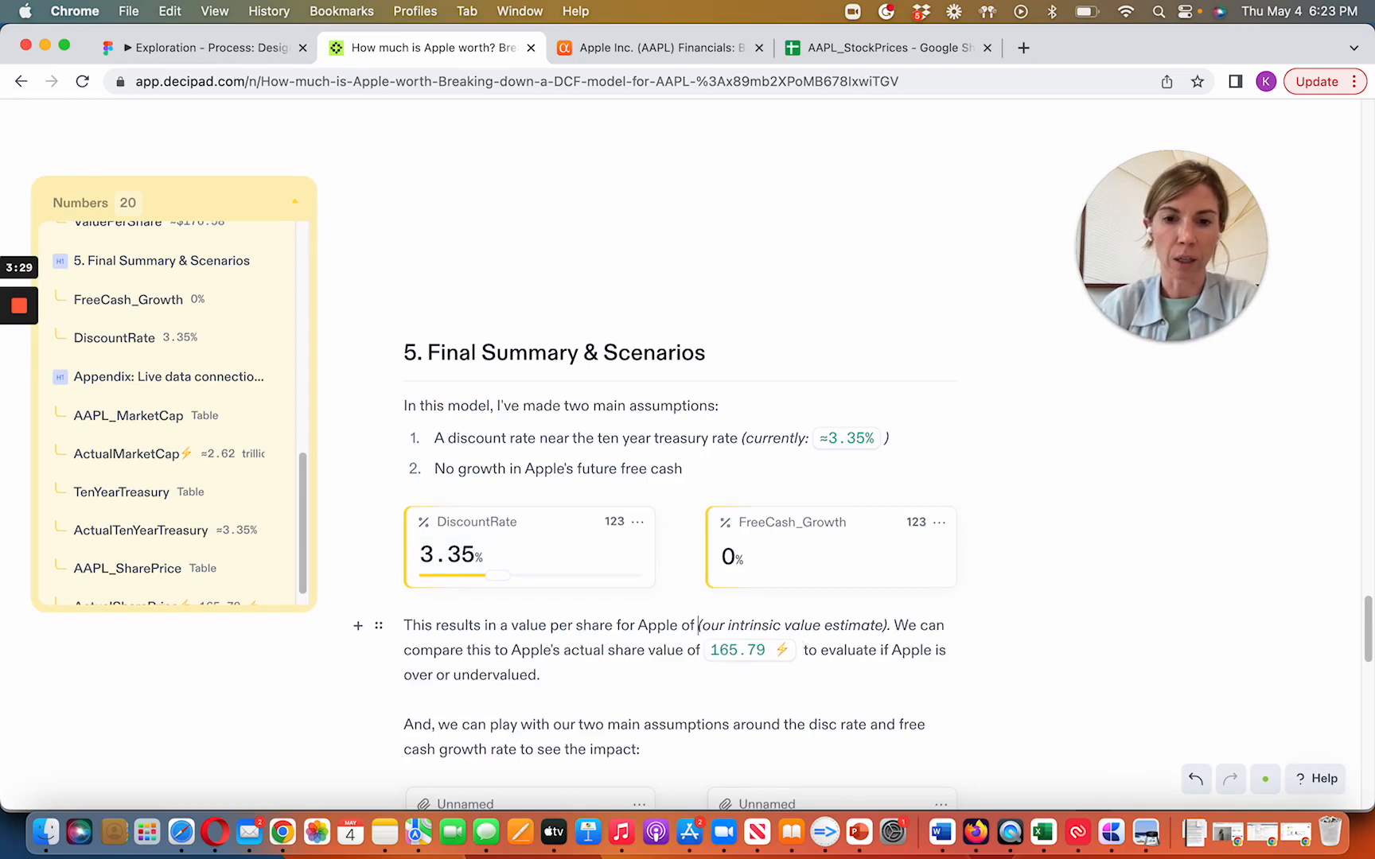
pyautogui.scroll(-2, 733, 557)
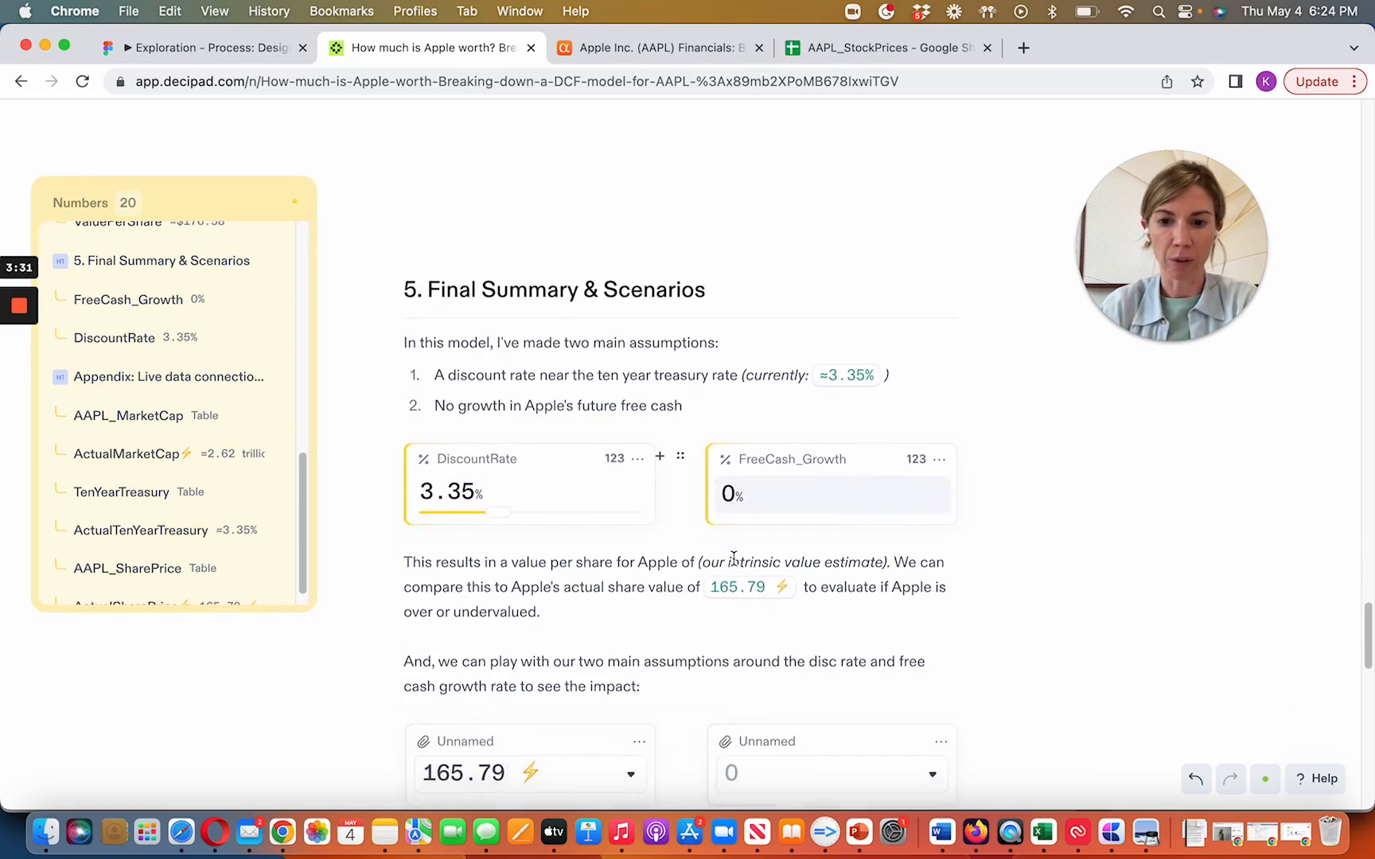
pyautogui.scroll(-2, 733, 557)
pyautogui.scroll(-1, 785, 646)
pyautogui.scroll(-1, 785, 646)
pyautogui.click(680, 628)
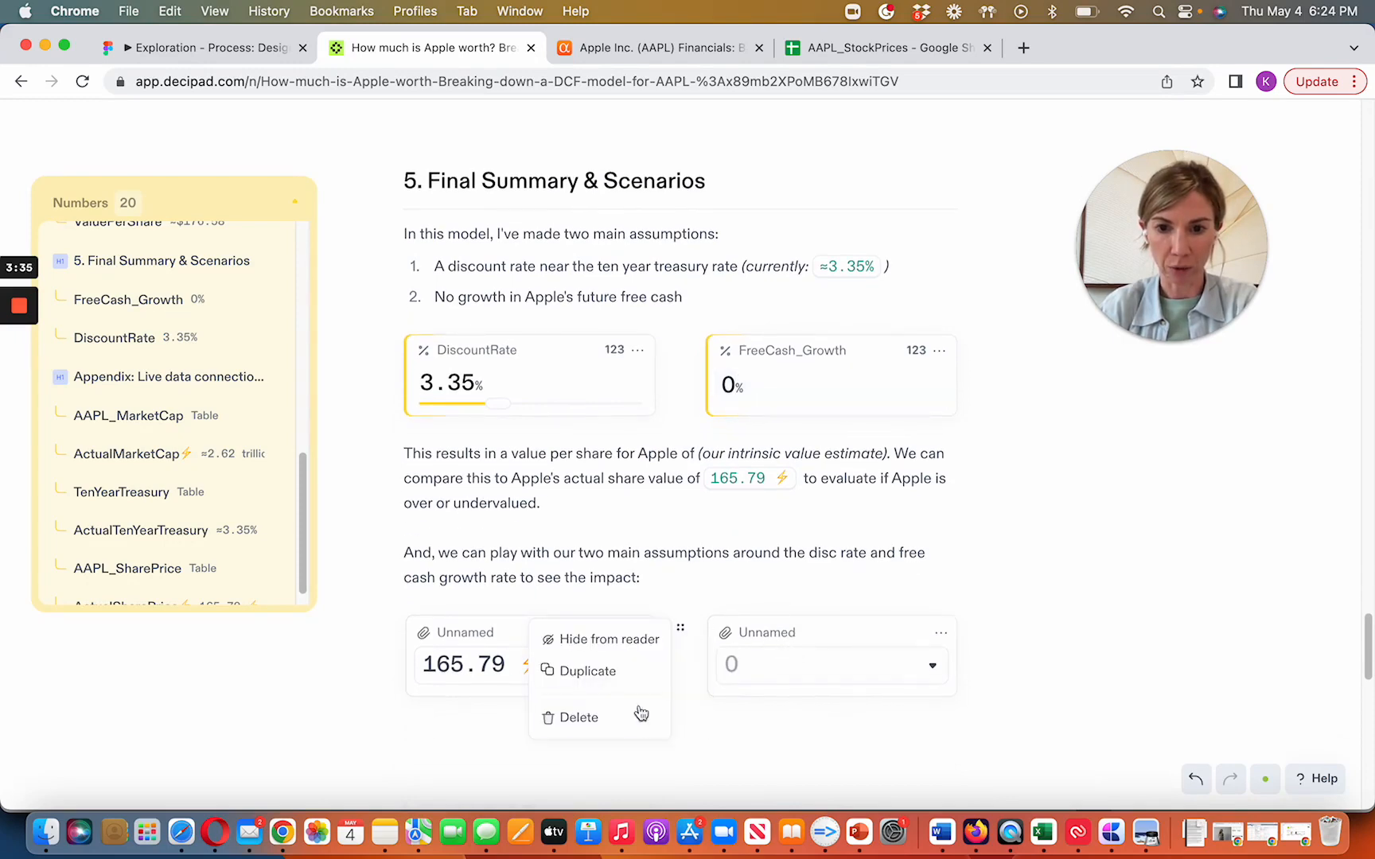
pyautogui.click(627, 722)
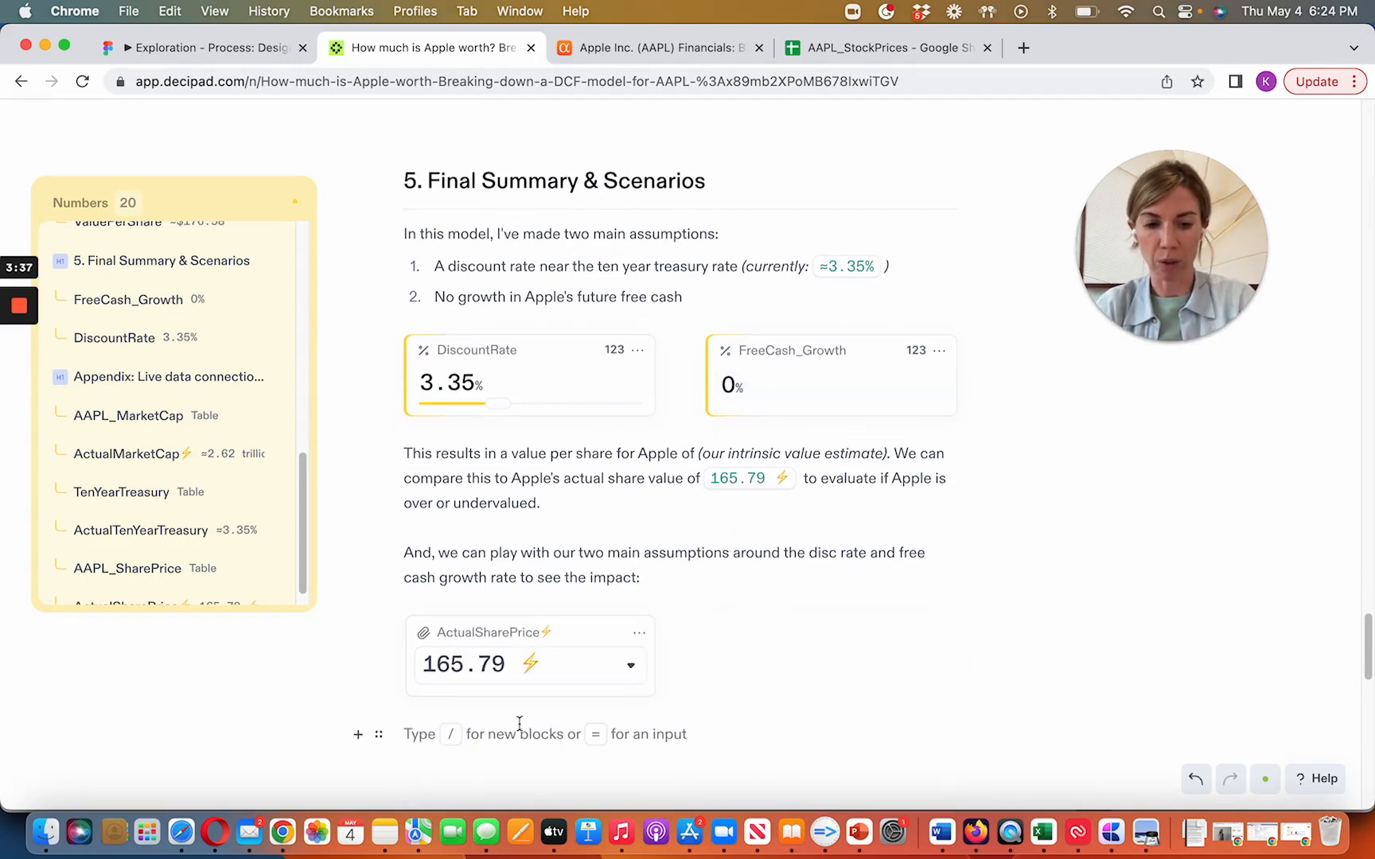
# Insert a Result widget, place it beside the ActualSharePrice widget and set it to show ValuePerShare.
pyautogui.write('/re')
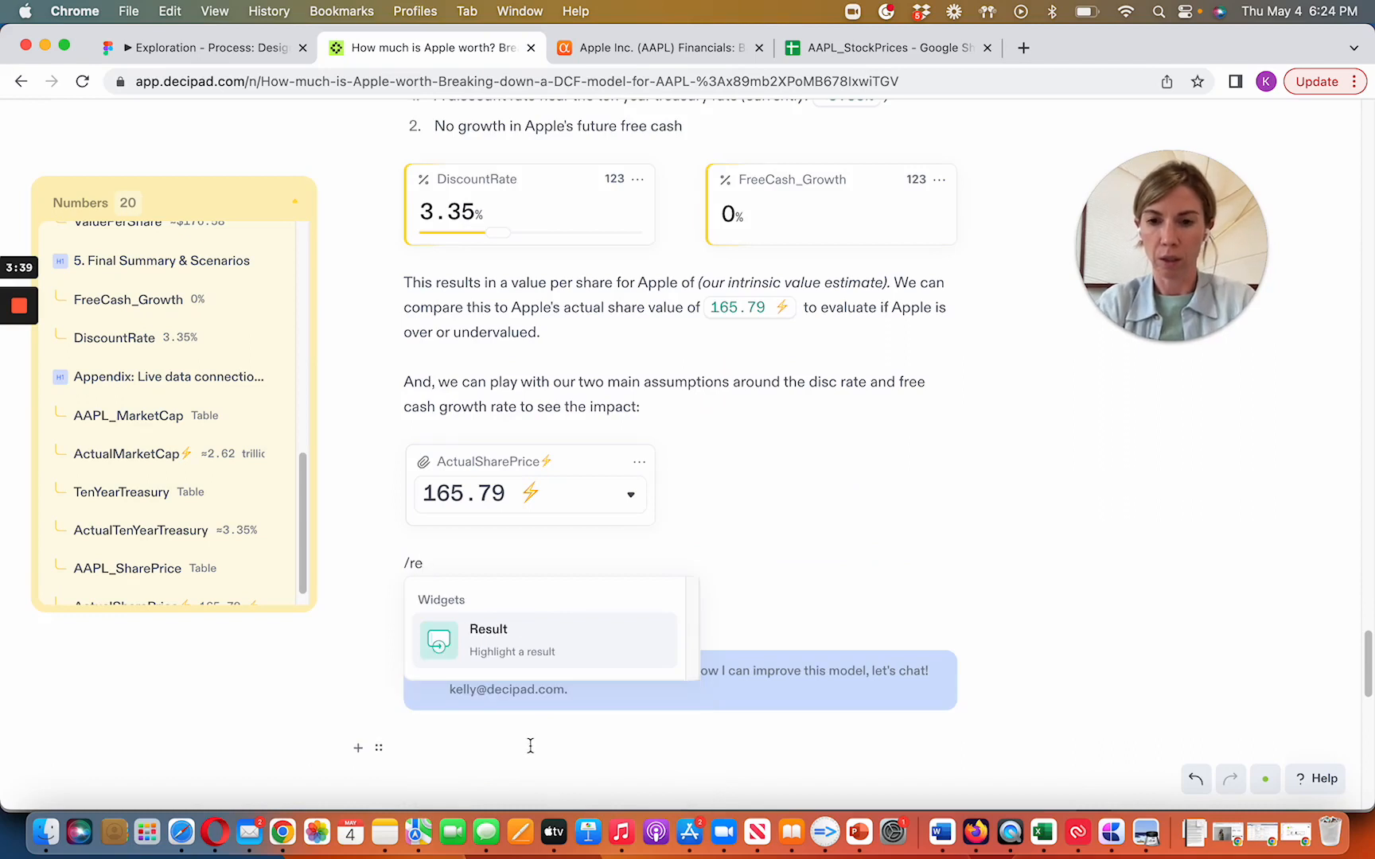
pyautogui.click(512, 644)
pyautogui.moveTo(379, 566); pyautogui.dragTo(954, 460)
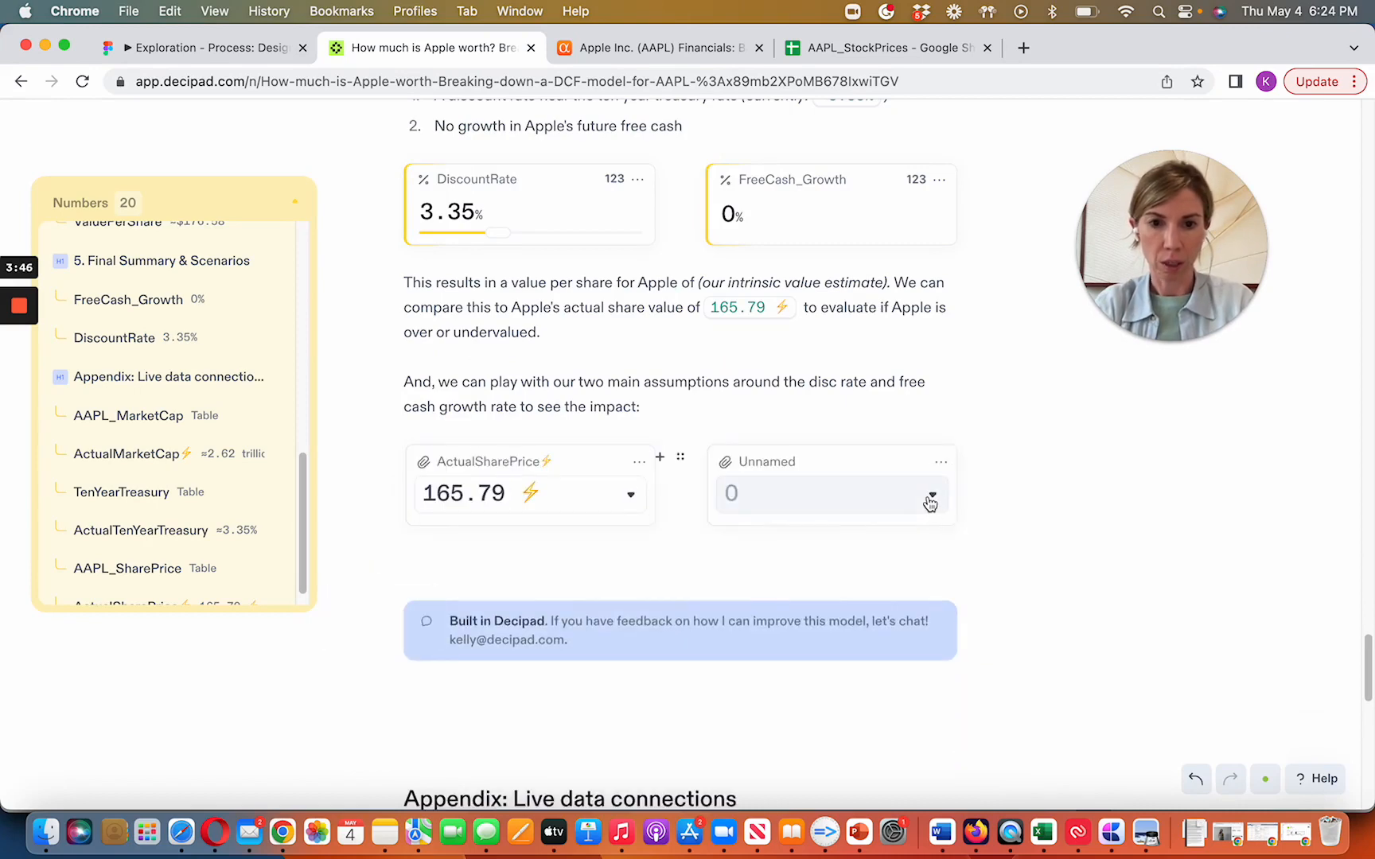
pyautogui.click(931, 498)
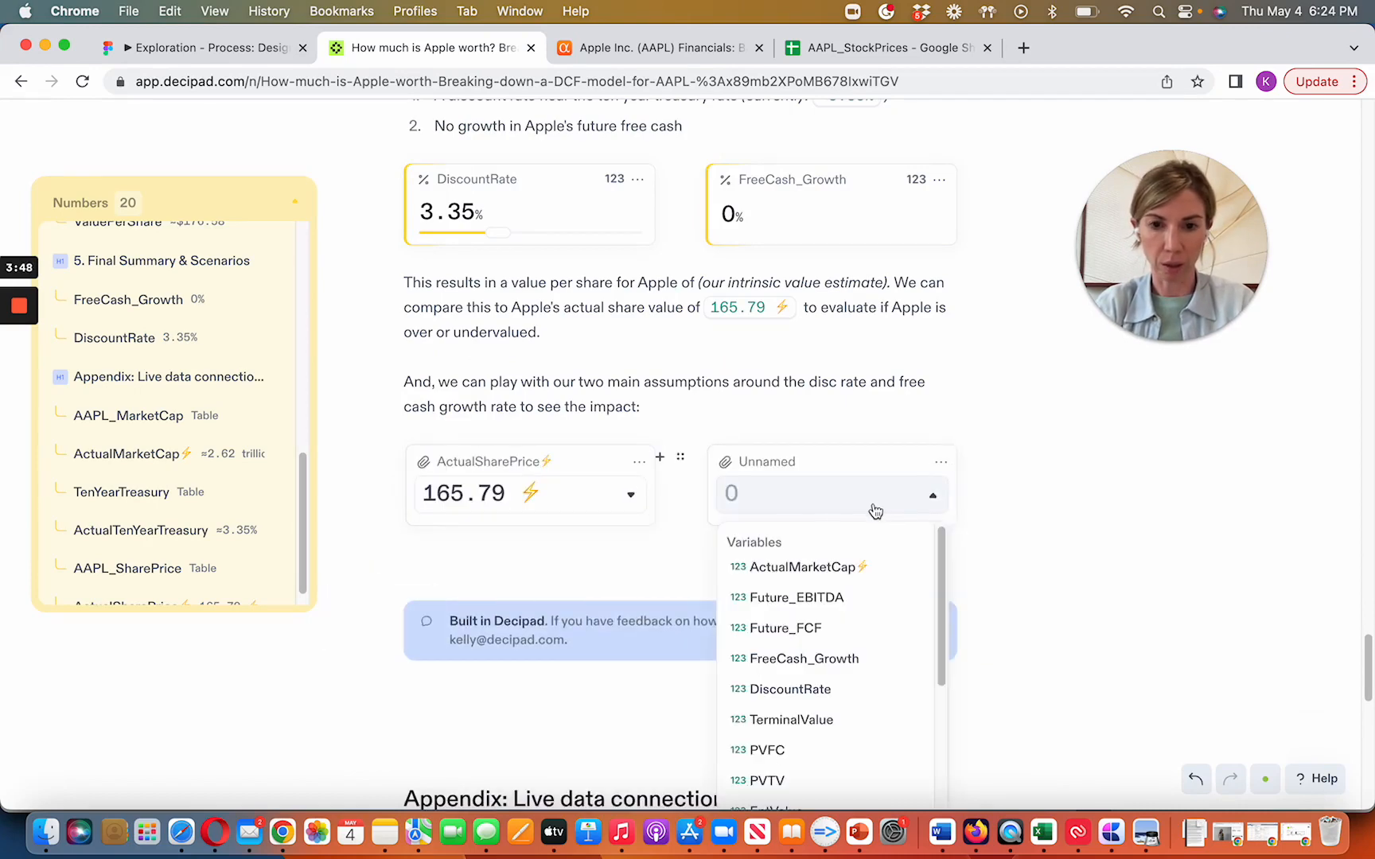
pyautogui.scroll(-5, 844, 669)
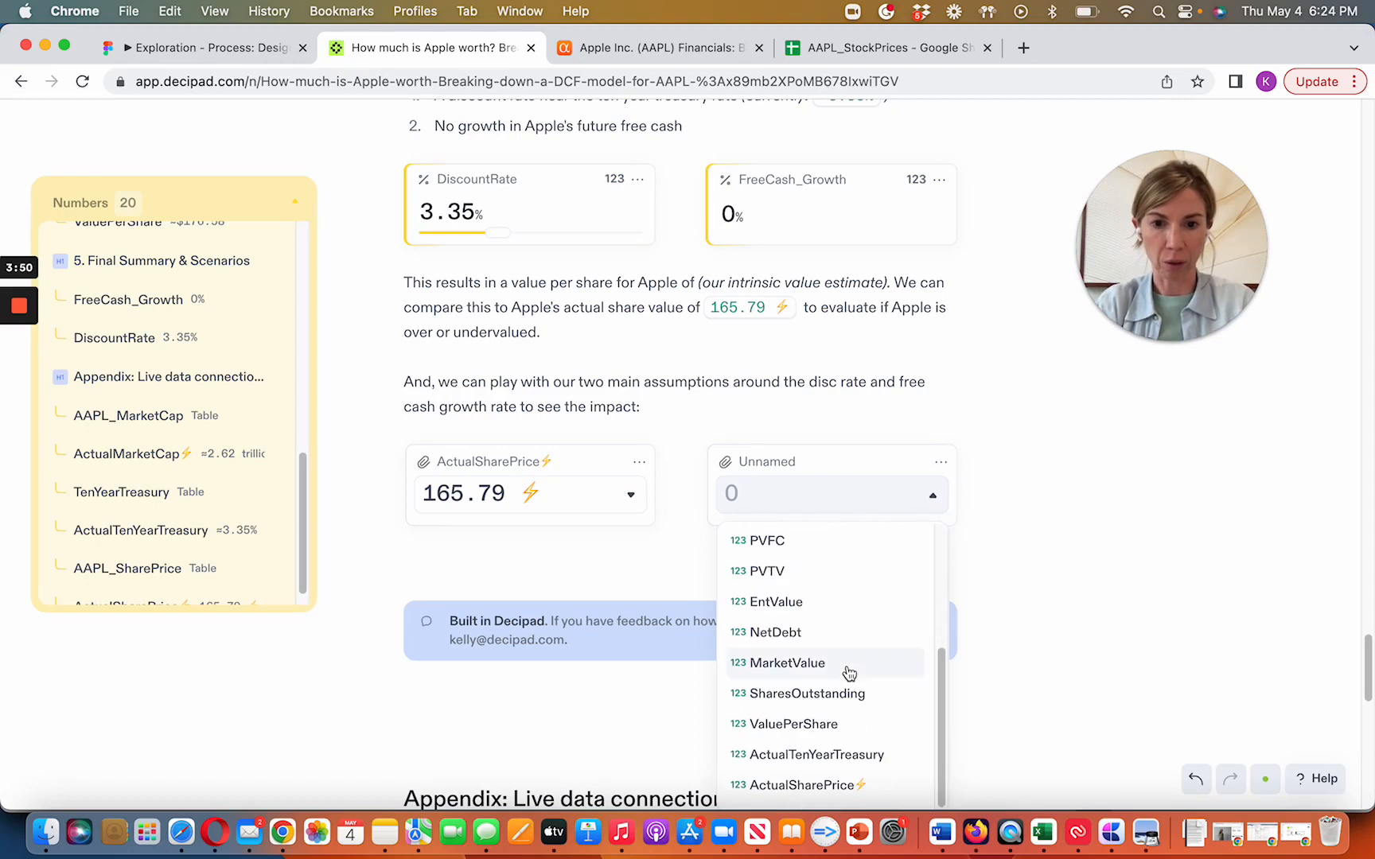
pyautogui.click(824, 724)
# Test scenarios by varying DiscountRate to 2.7%, 3.4% and finally 2.8%, and set FreeCash_Growth to 10%.
pyautogui.scroll(4, 637, 519)
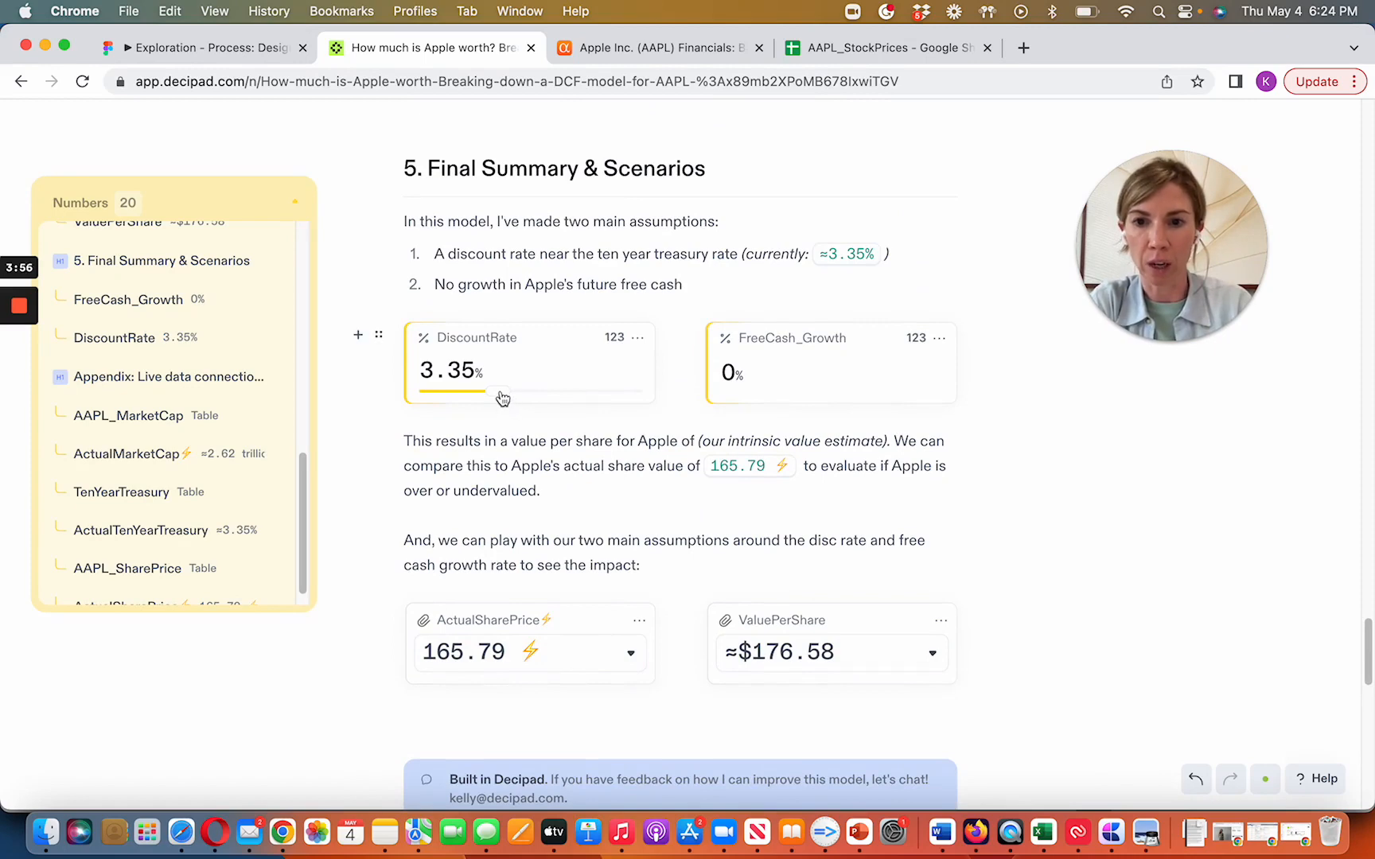
pyautogui.moveTo(502, 398); pyautogui.dragTo(481, 398)
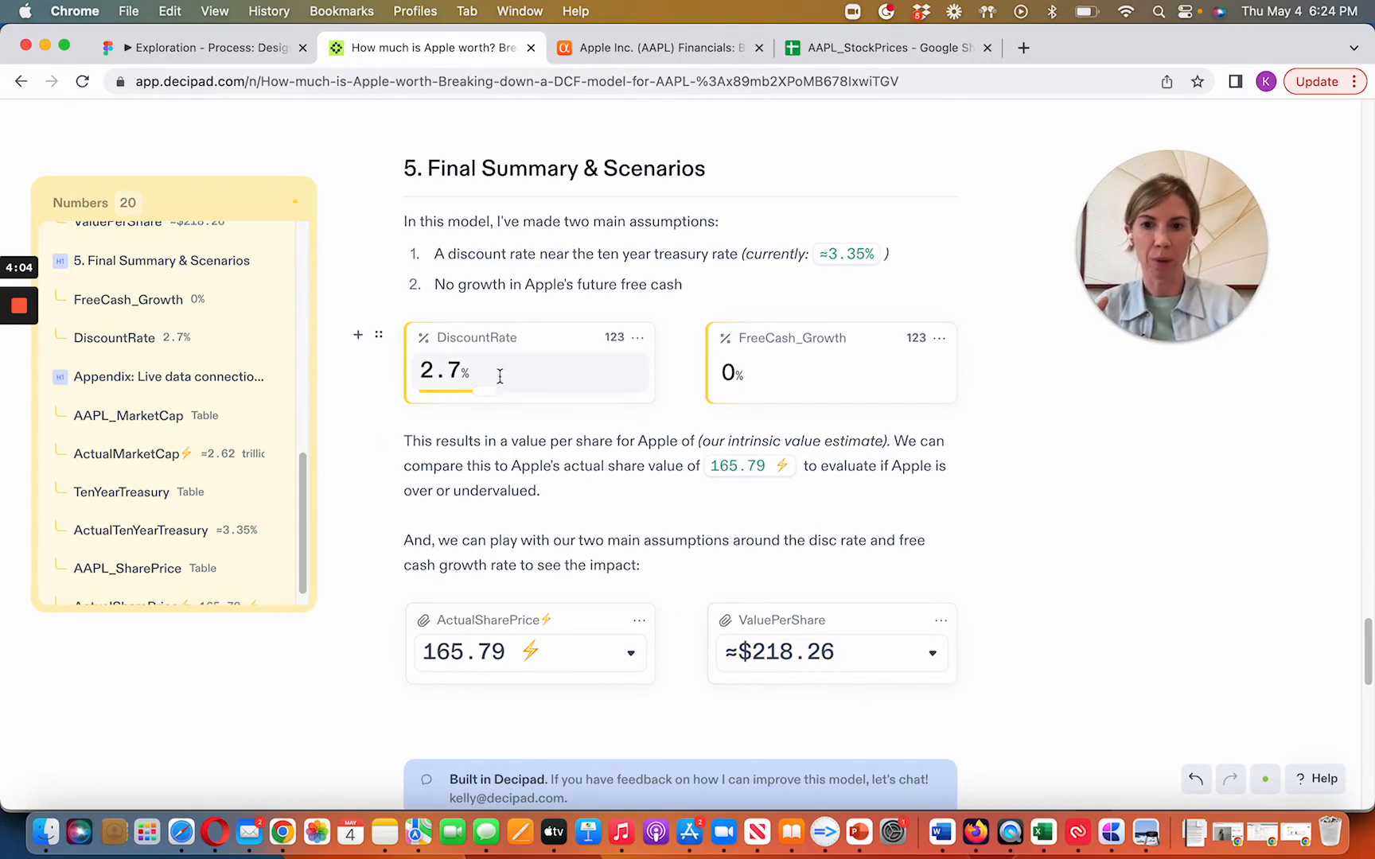
pyautogui.moveTo(485, 397); pyautogui.dragTo(496, 398)
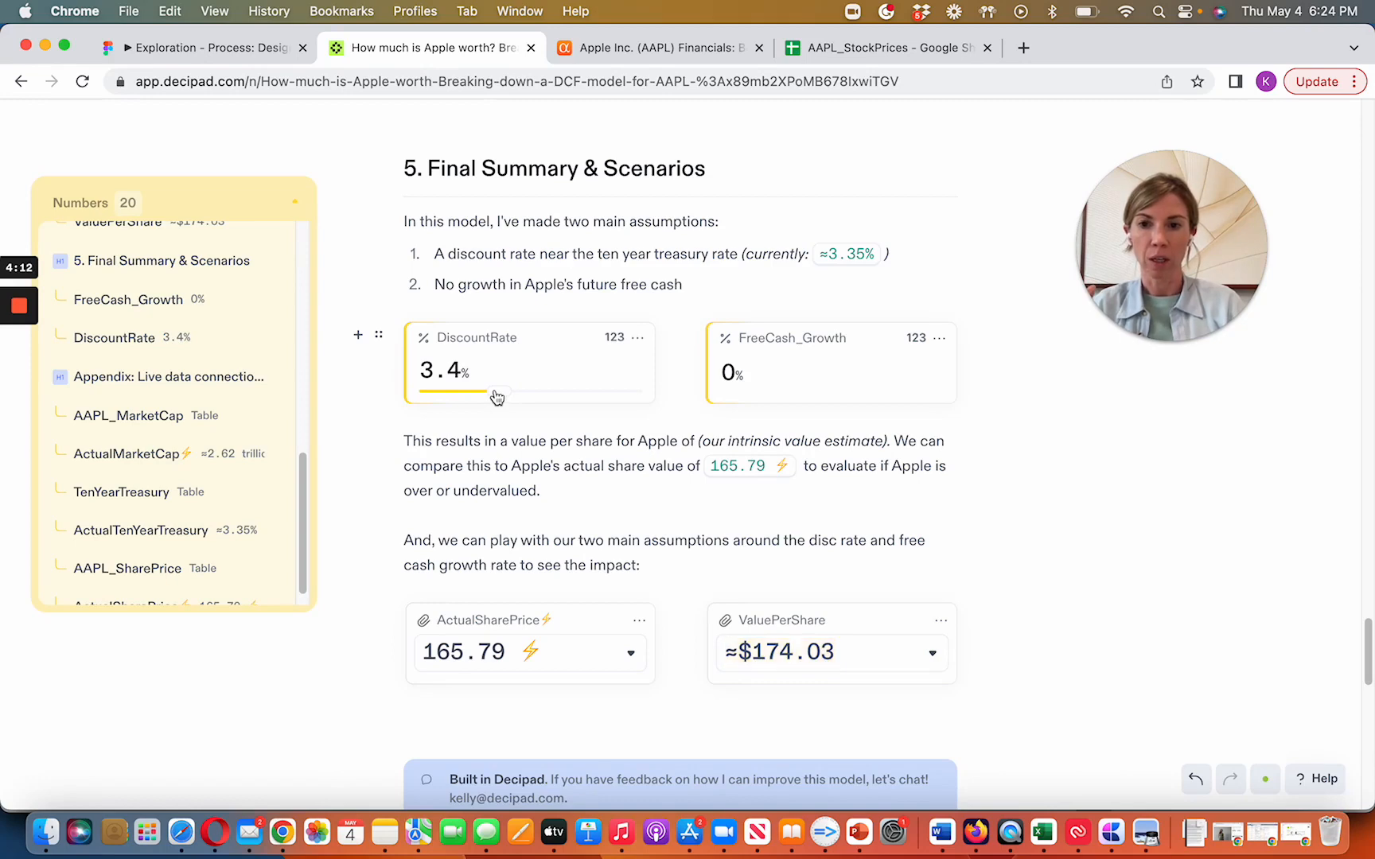
pyautogui.moveTo(496, 397); pyautogui.dragTo(484, 397)
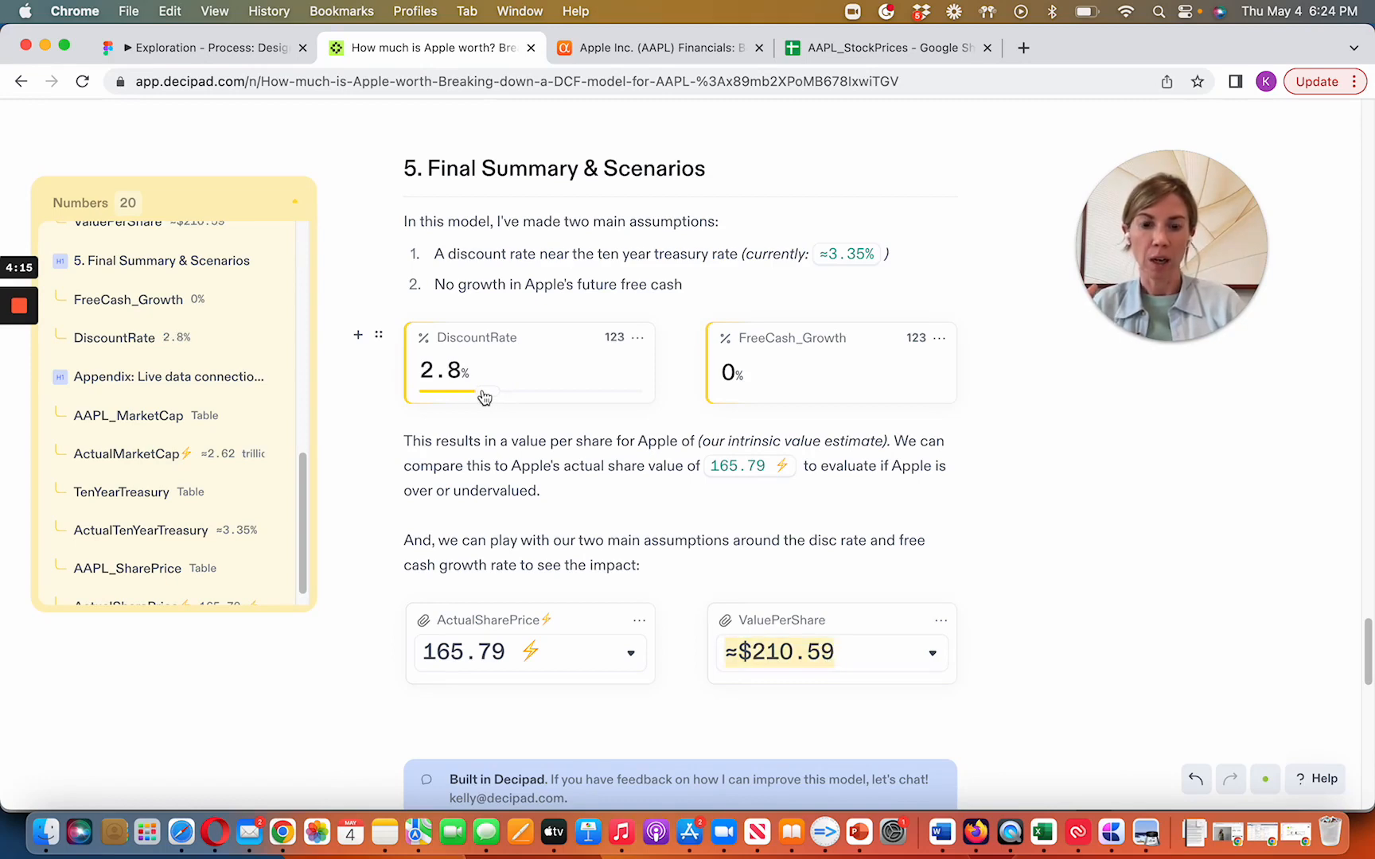
pyautogui.click(732, 372)
pyautogui.write('1')
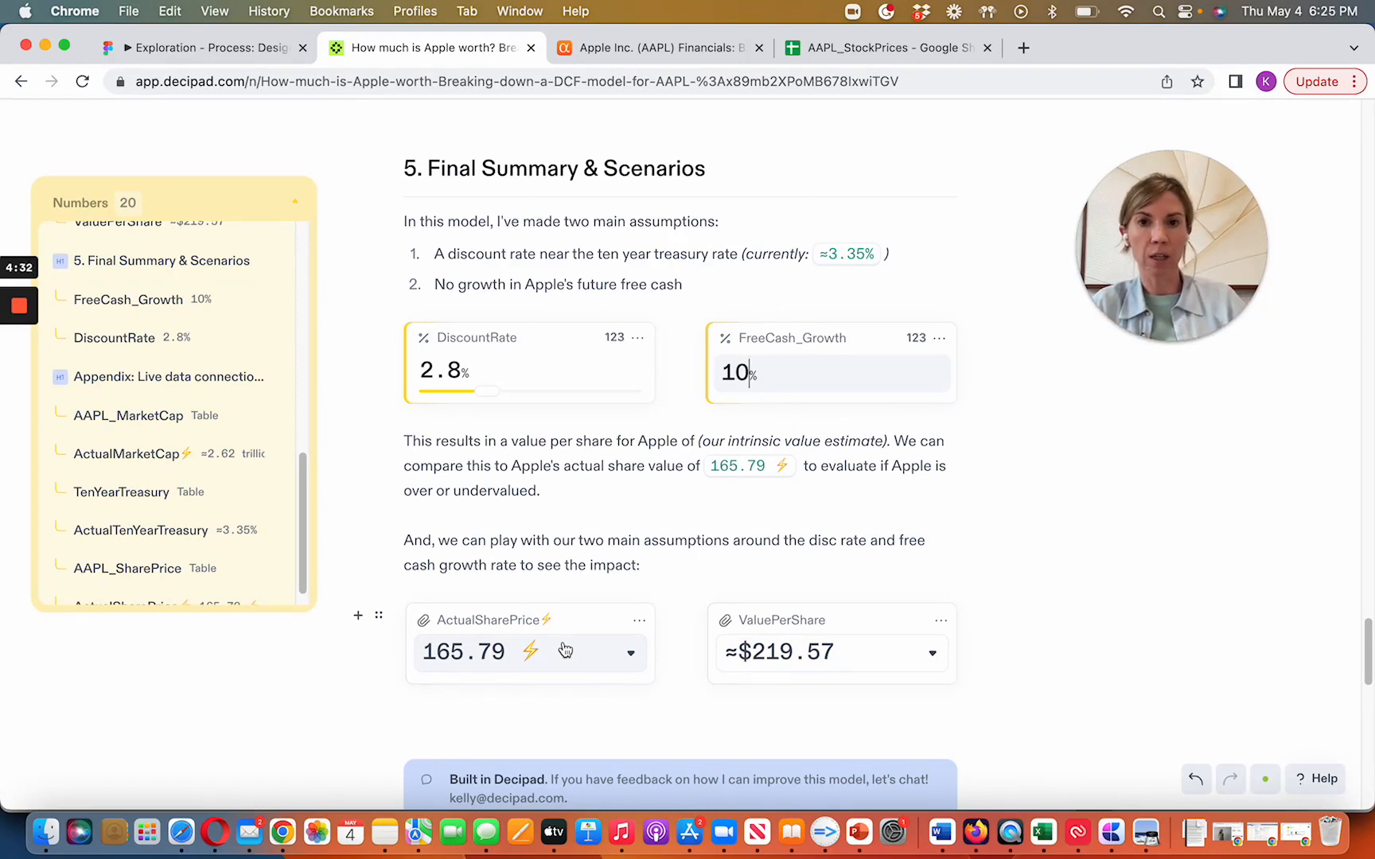
# Switch to the AAPL_StockPrices Google Sheet, inspect the share price formula in B3 and copy the sheet's URL.
pyautogui.click(895, 55)
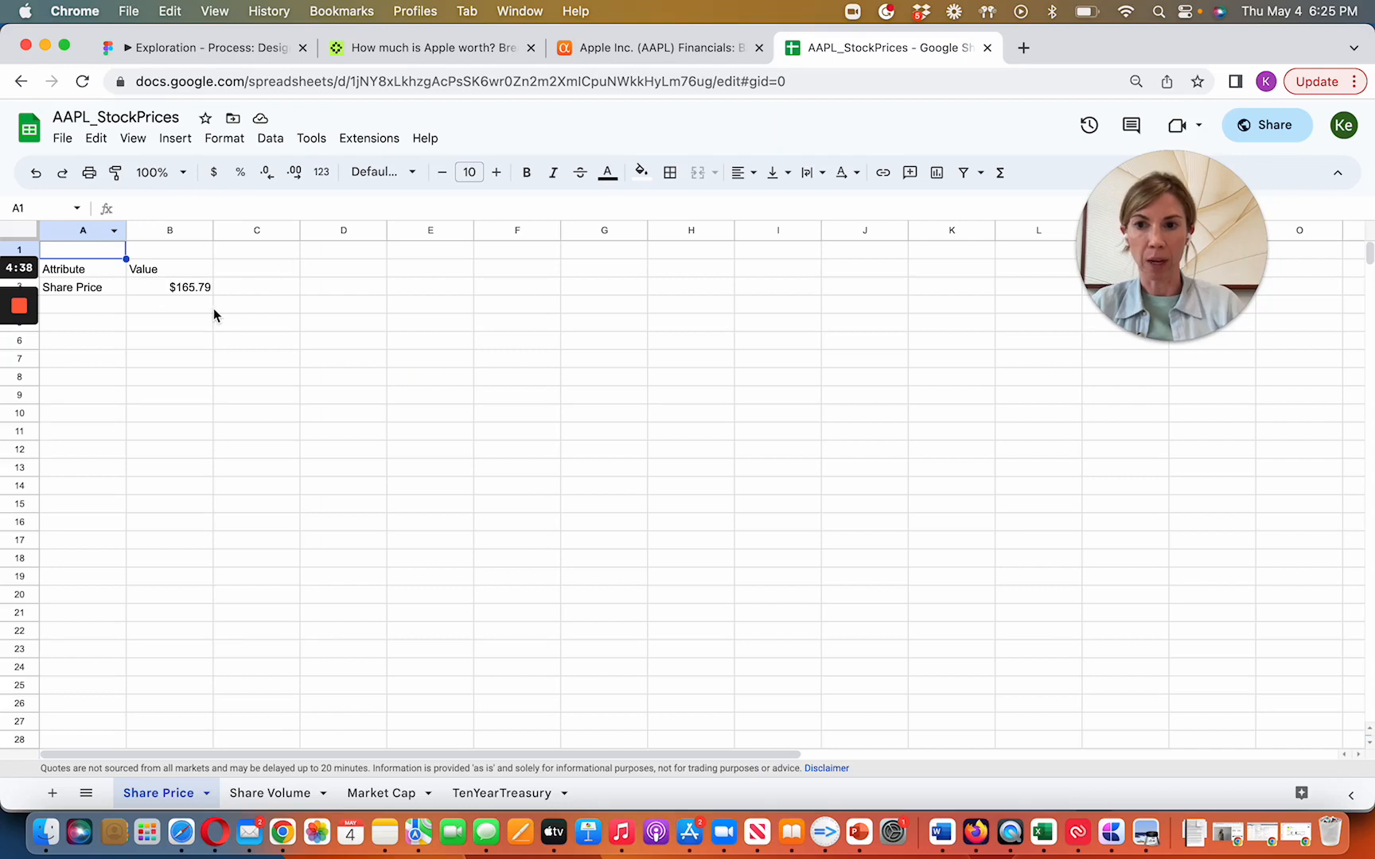
pyautogui.click(192, 290)
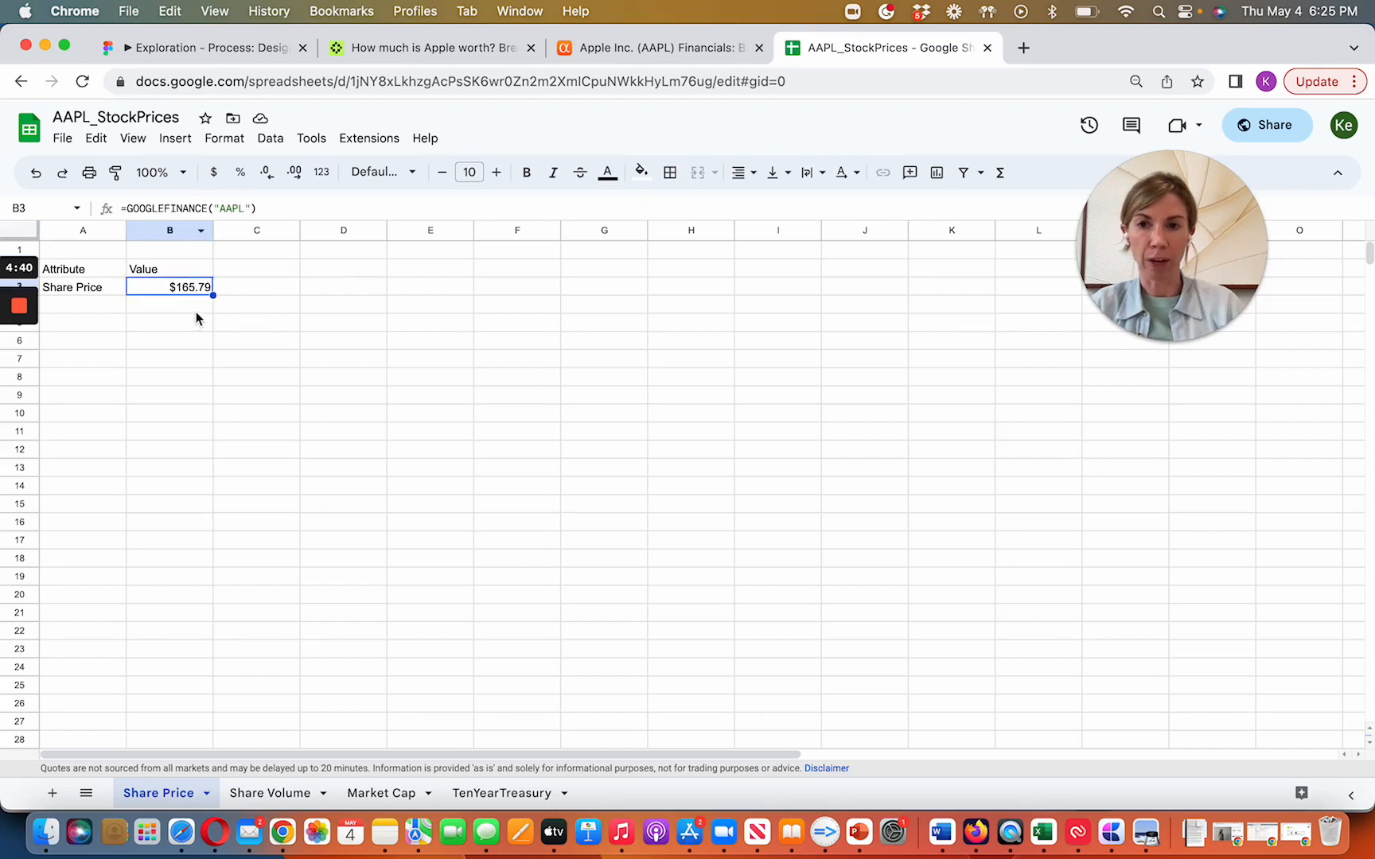
pyautogui.click(455, 81)
pyautogui.press('super+c')
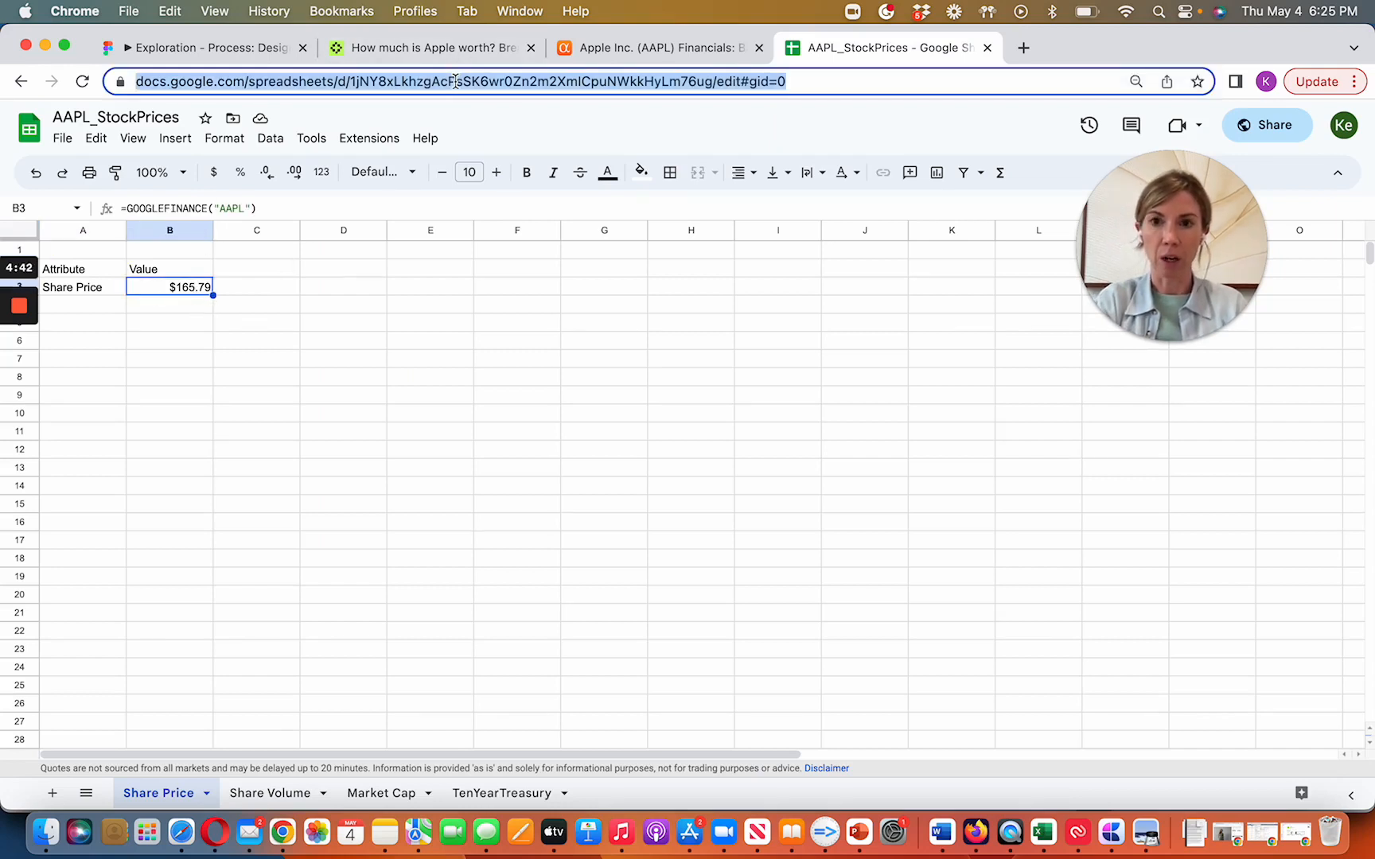
# Return to the Decipad notebook, paste the sheet link below the result widgets as a live Google Sheets connection, and use its first row as headers.
pyautogui.click(426, 48)
pyautogui.click(506, 703)
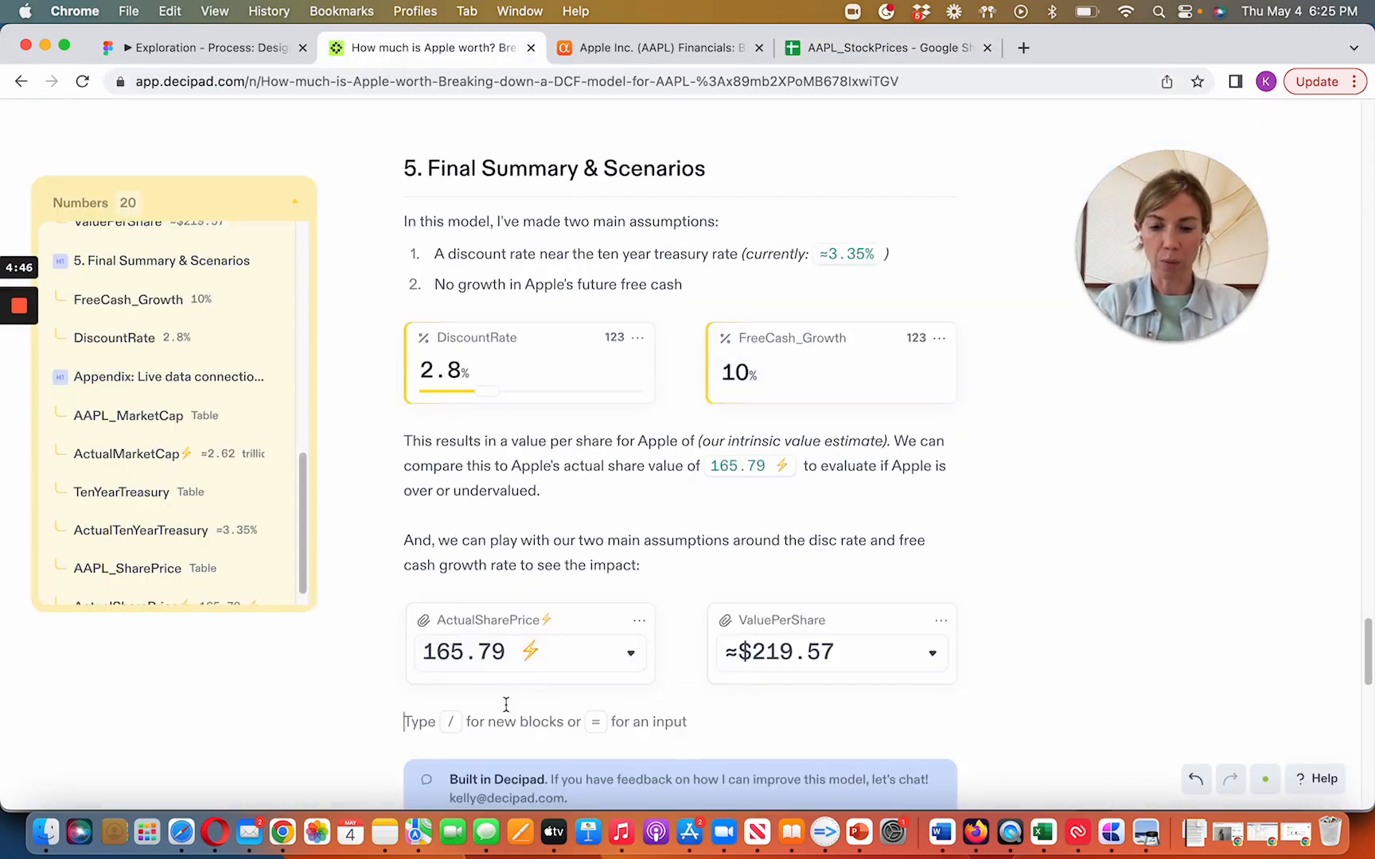
pyautogui.press('super+v')
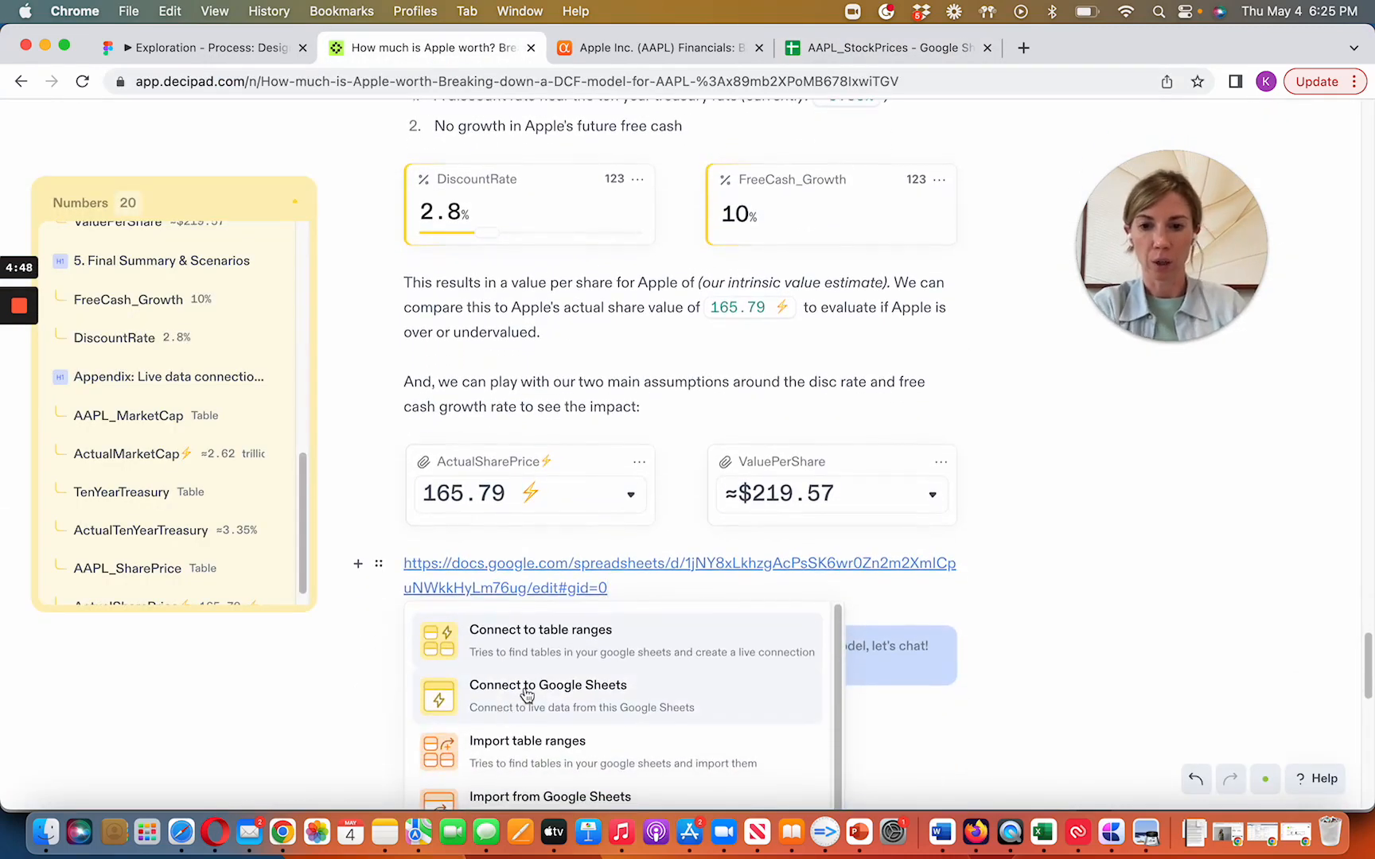
pyautogui.click(524, 692)
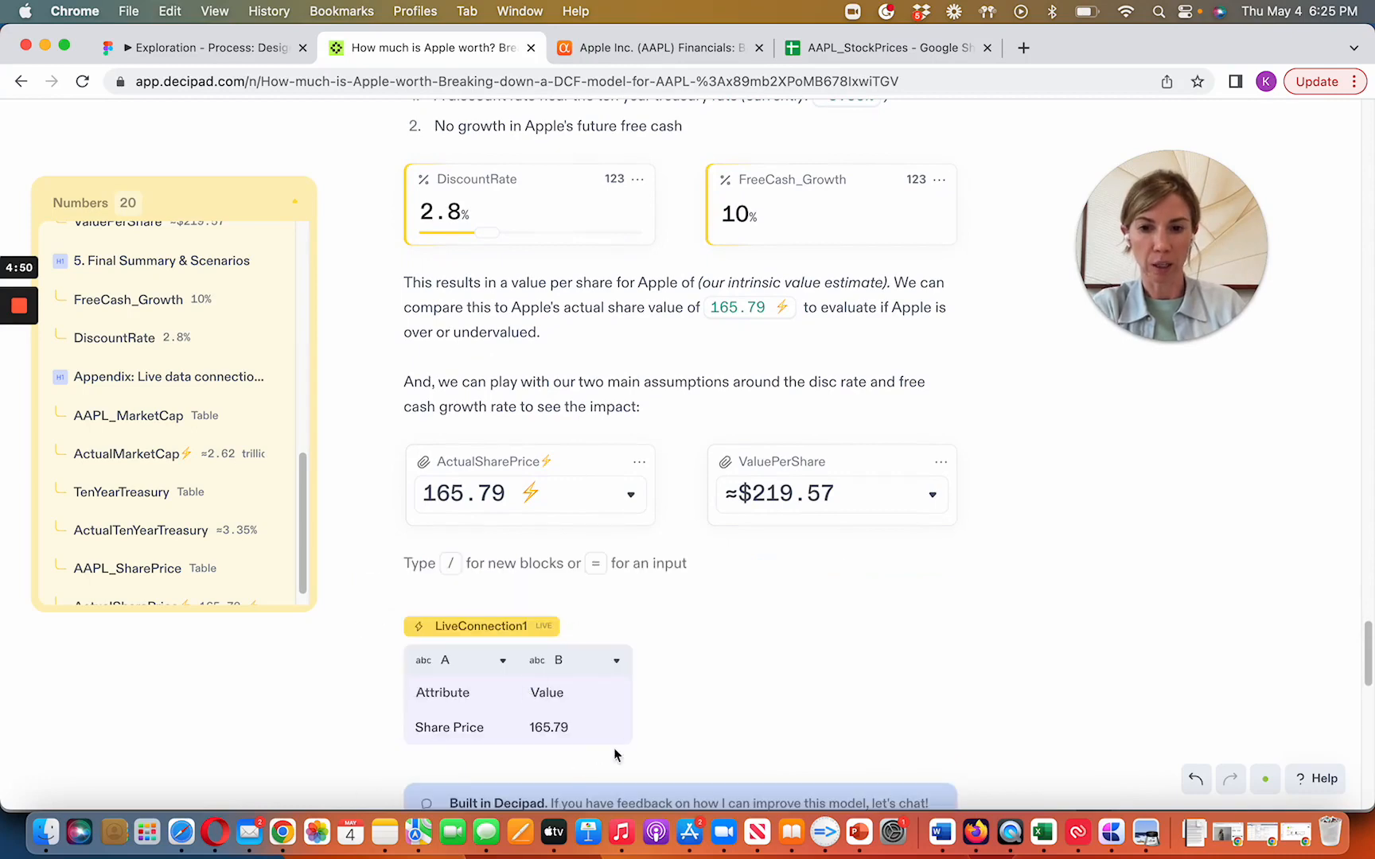
pyautogui.click(426, 722)
pyautogui.scroll(3, 588, 611)
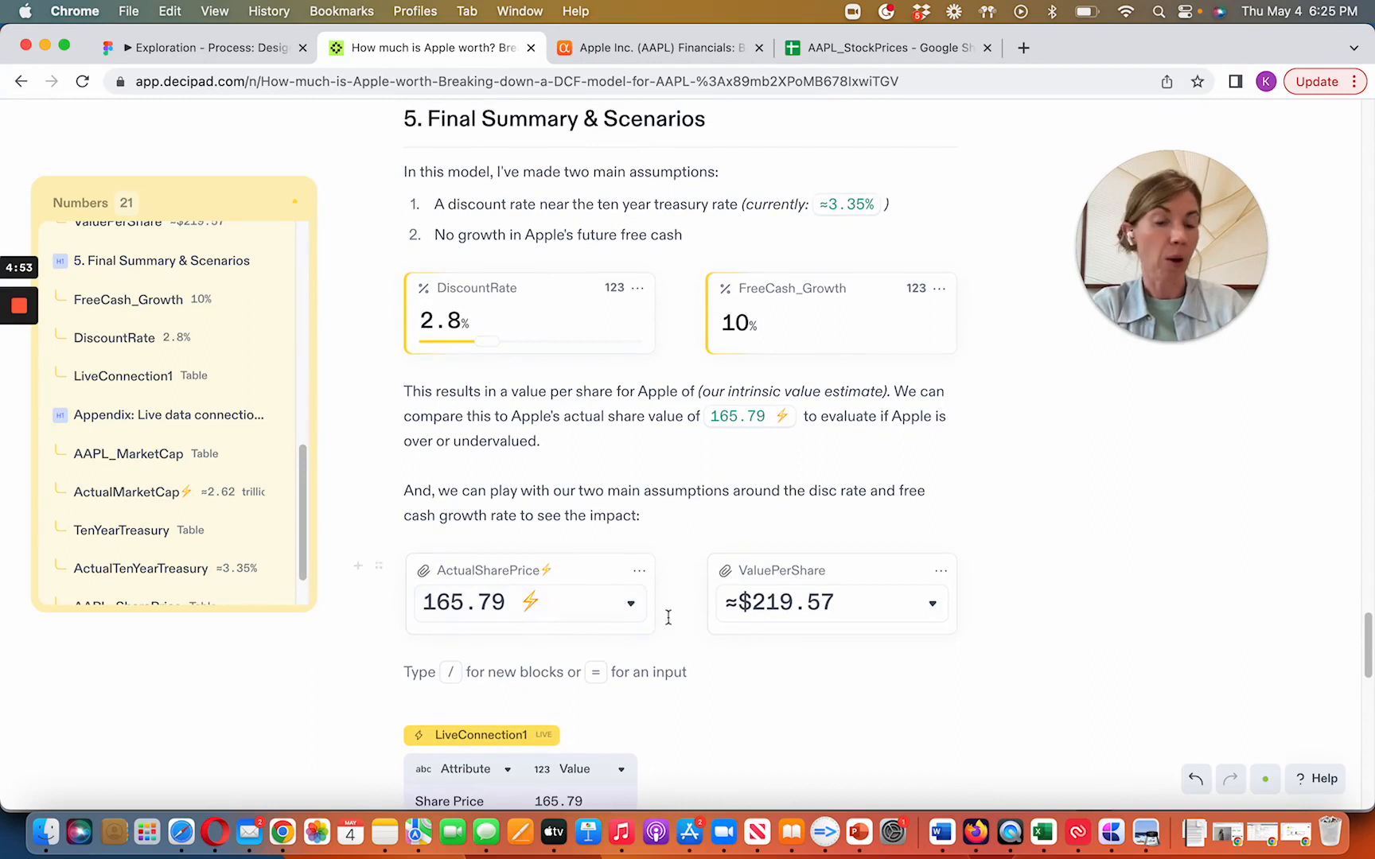